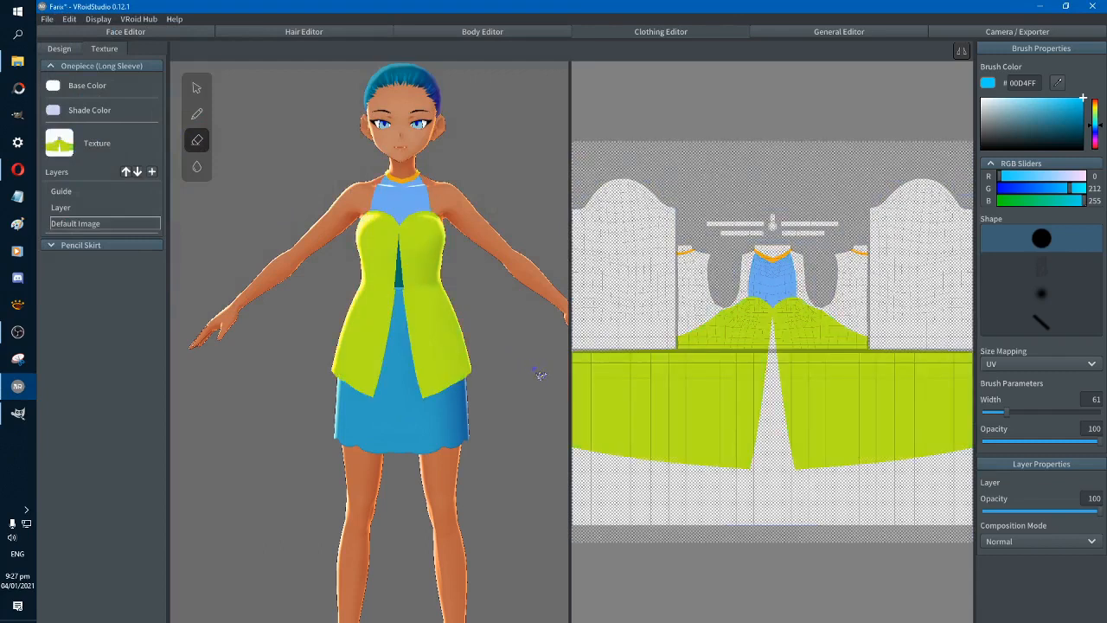
pyautogui.moveTo(542, 378); pyautogui.dragTo(493, 375, button='right')
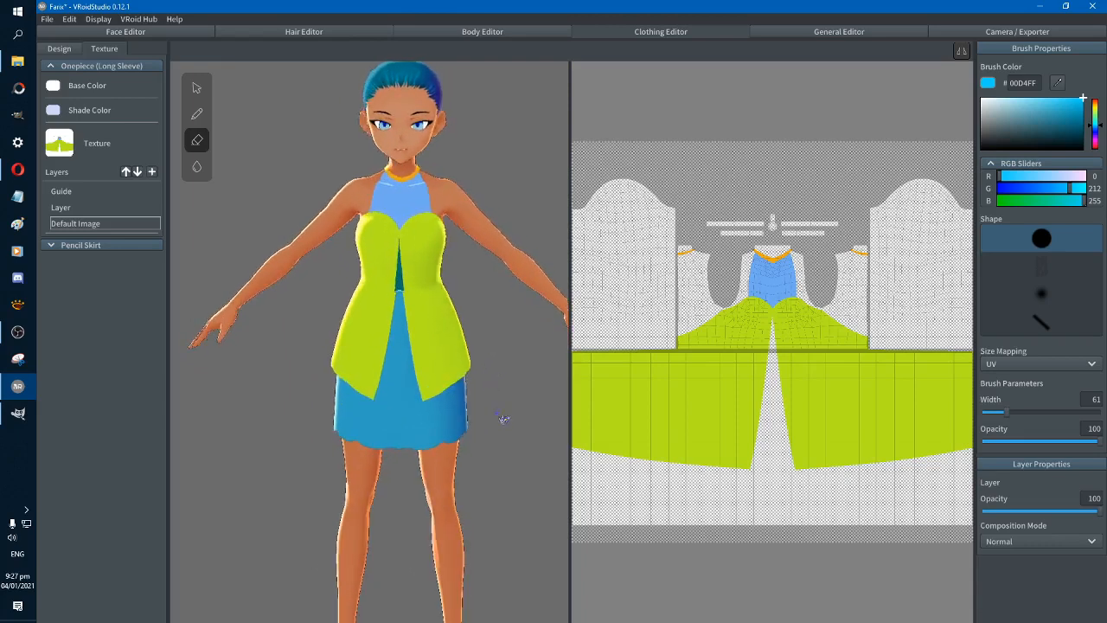
pyautogui.moveTo(499, 420); pyautogui.dragTo(350, 436, button='right')
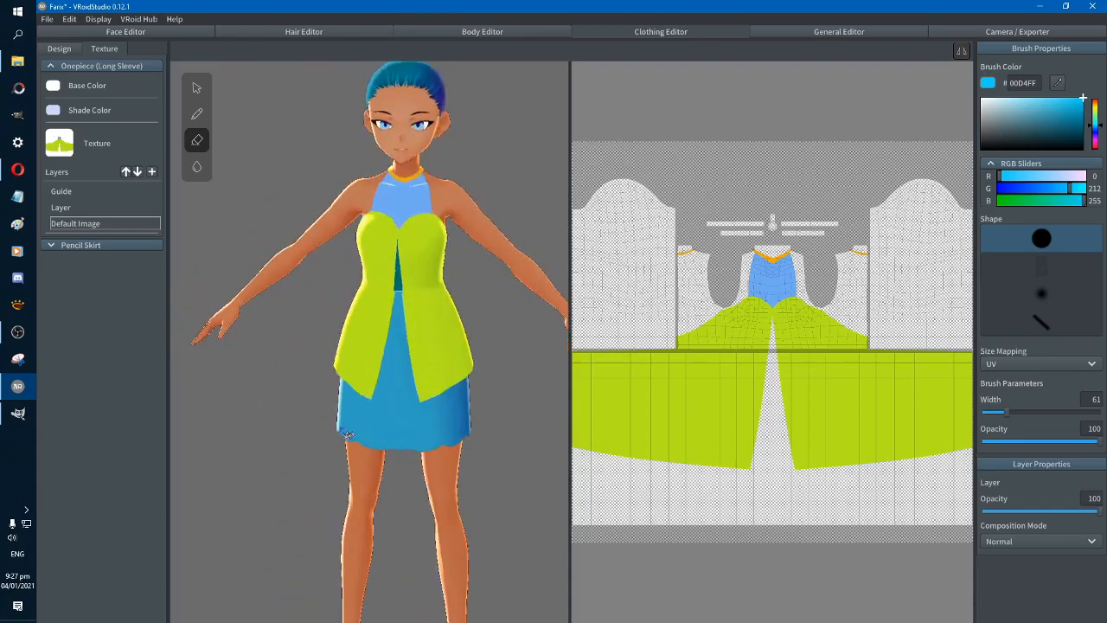
pyautogui.moveTo(469, 458); pyautogui.dragTo(471, 458, button='right')
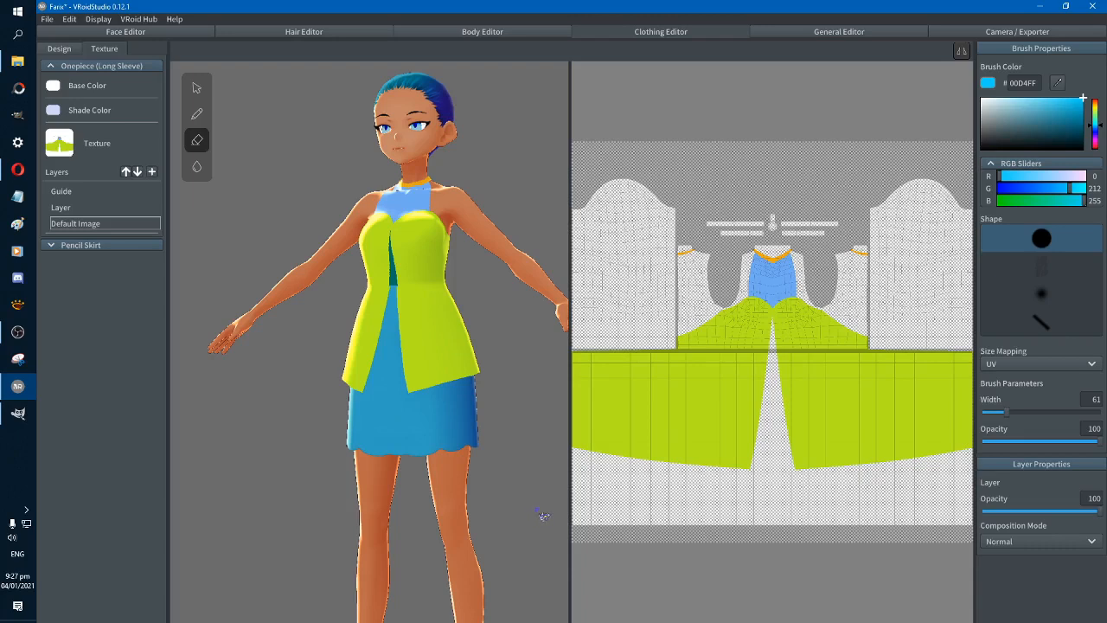
pyautogui.moveTo(526, 514); pyautogui.dragTo(538, 502, button='right')
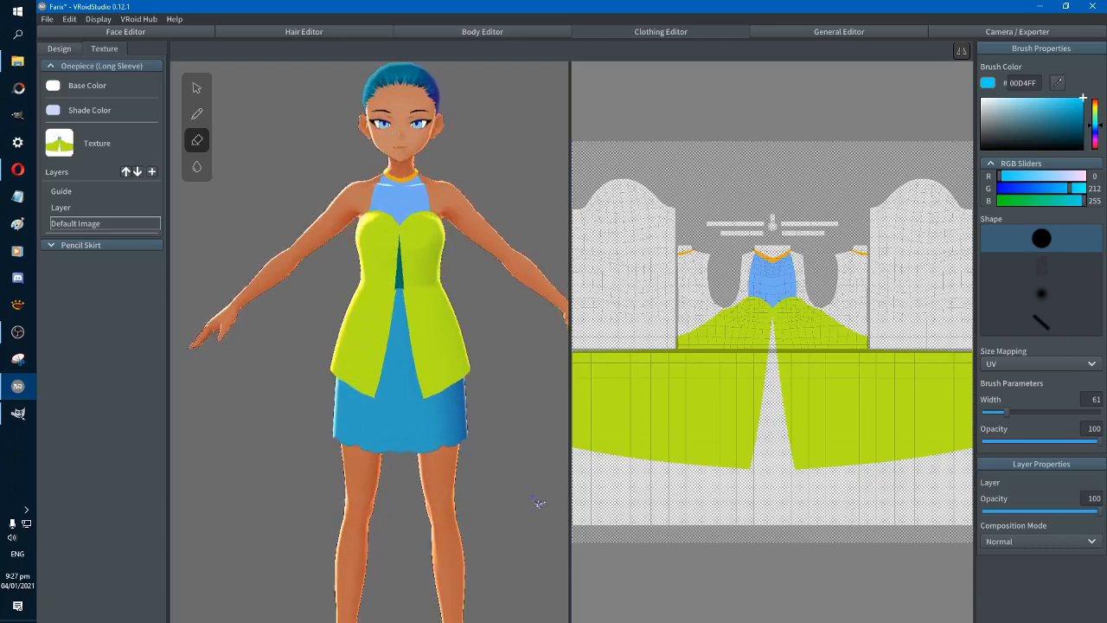
pyautogui.moveTo(524, 459); pyautogui.dragTo(504, 442, button='right')
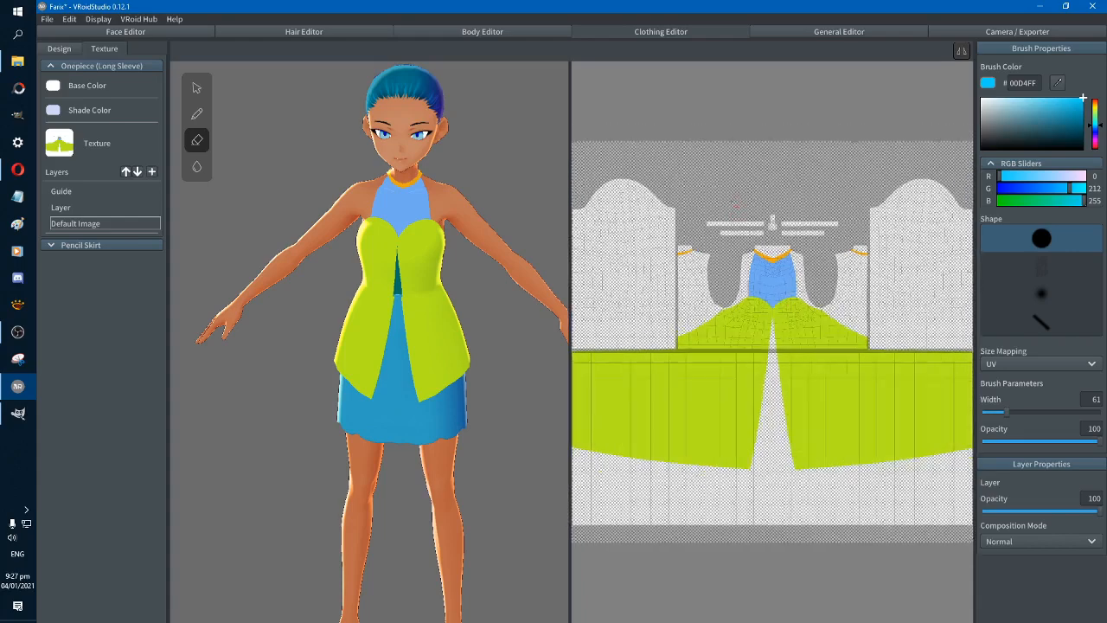
# Set up the pencil for painting the dress neckline texture with the near-black colour 090909 and a brush width of 12
pyautogui.scroll(2, 740, 208)
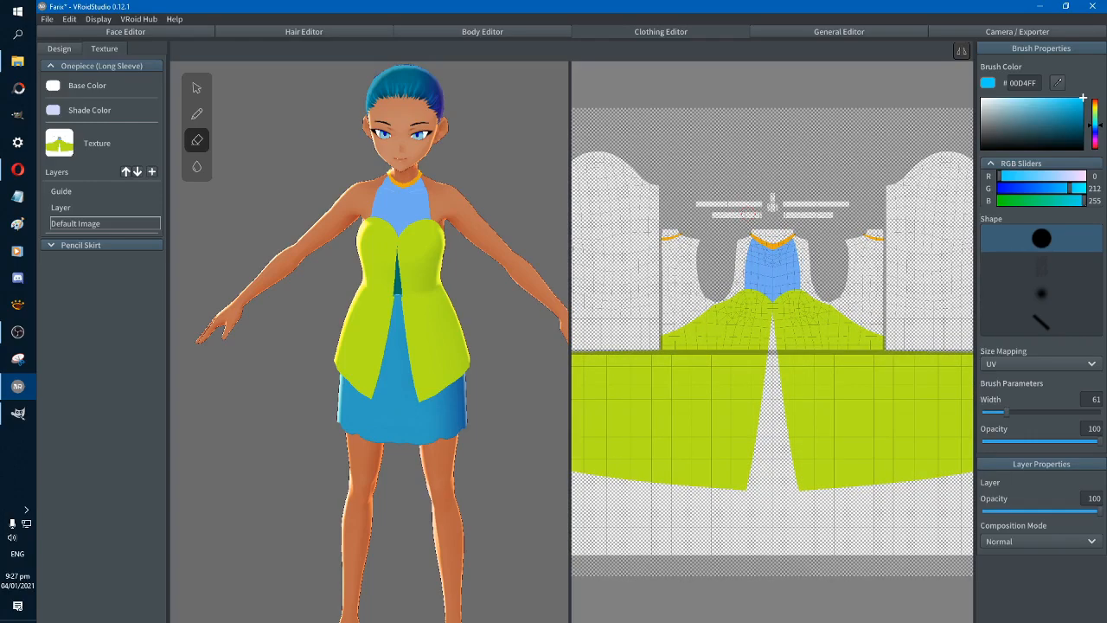
pyautogui.scroll(2, 774, 335)
pyautogui.scroll(1, 767, 348)
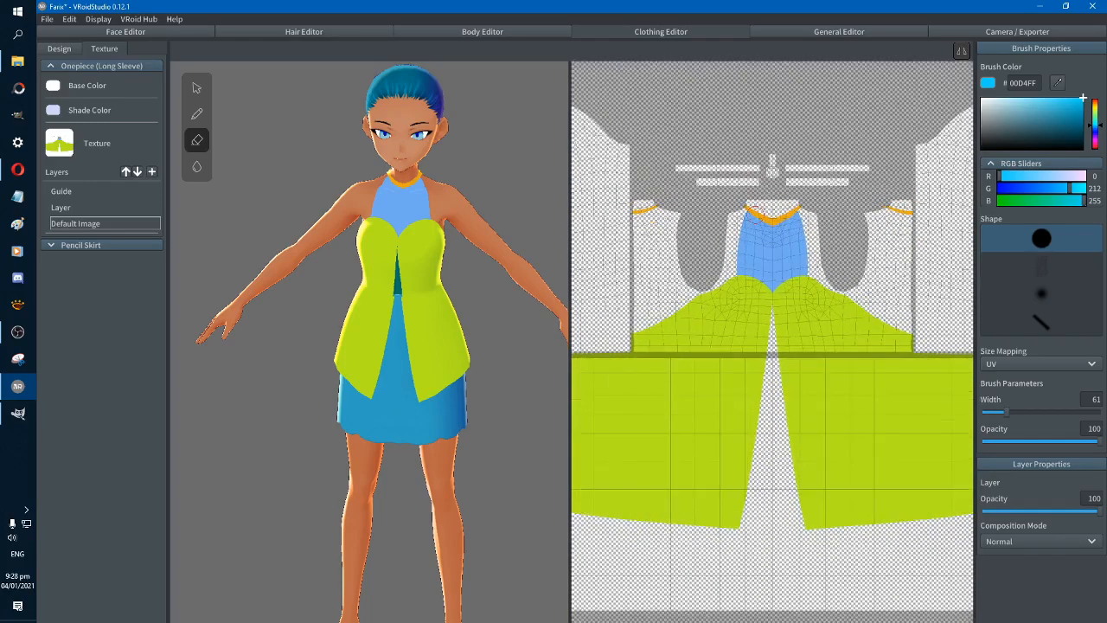
pyautogui.scroll(1, 770, 350)
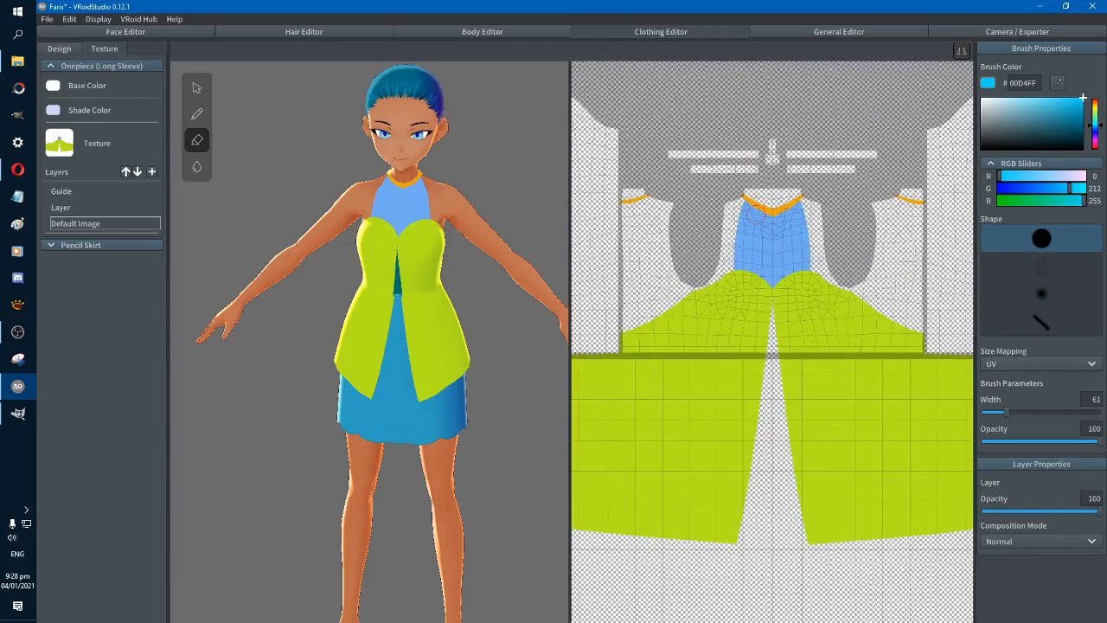
pyautogui.scroll(3, 771, 320)
pyautogui.scroll(1, 761, 216)
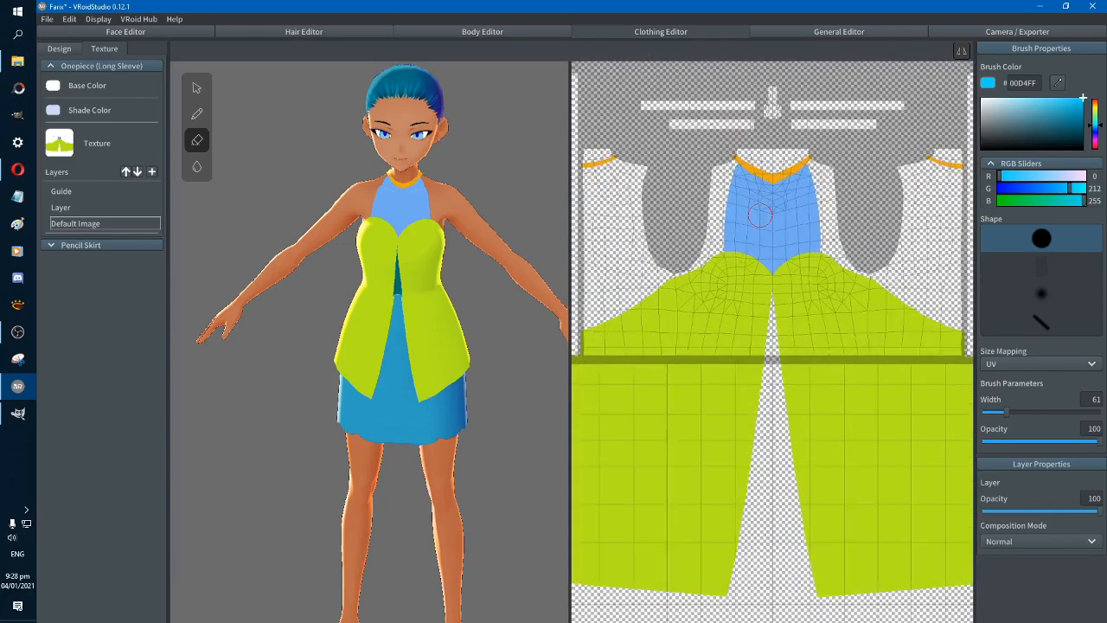
pyautogui.scroll(3, 760, 216)
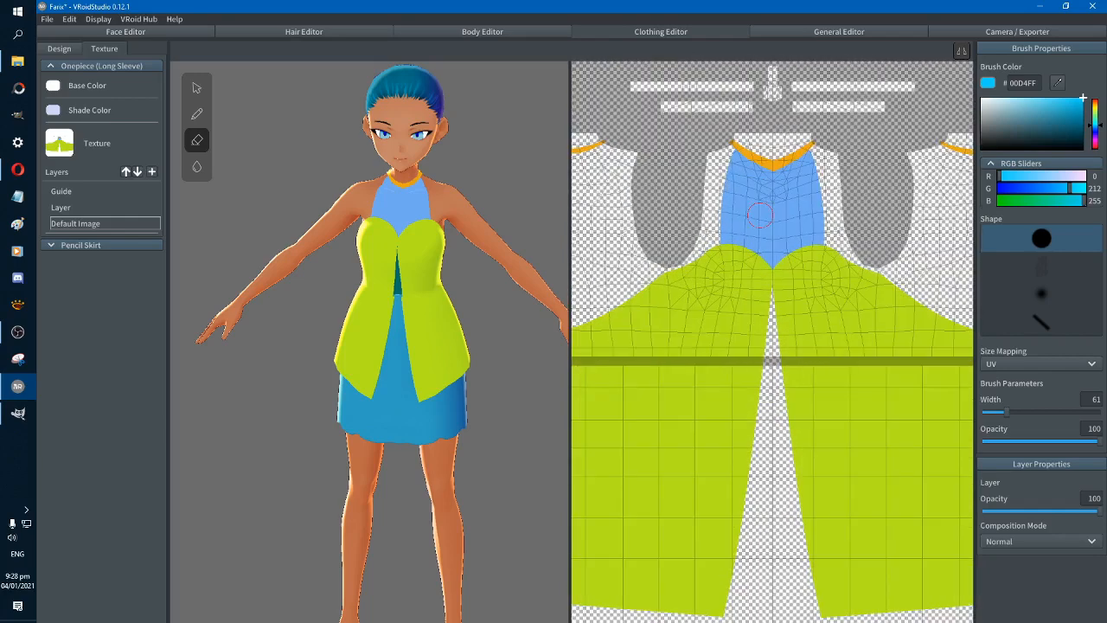
pyautogui.scroll(3, 760, 215)
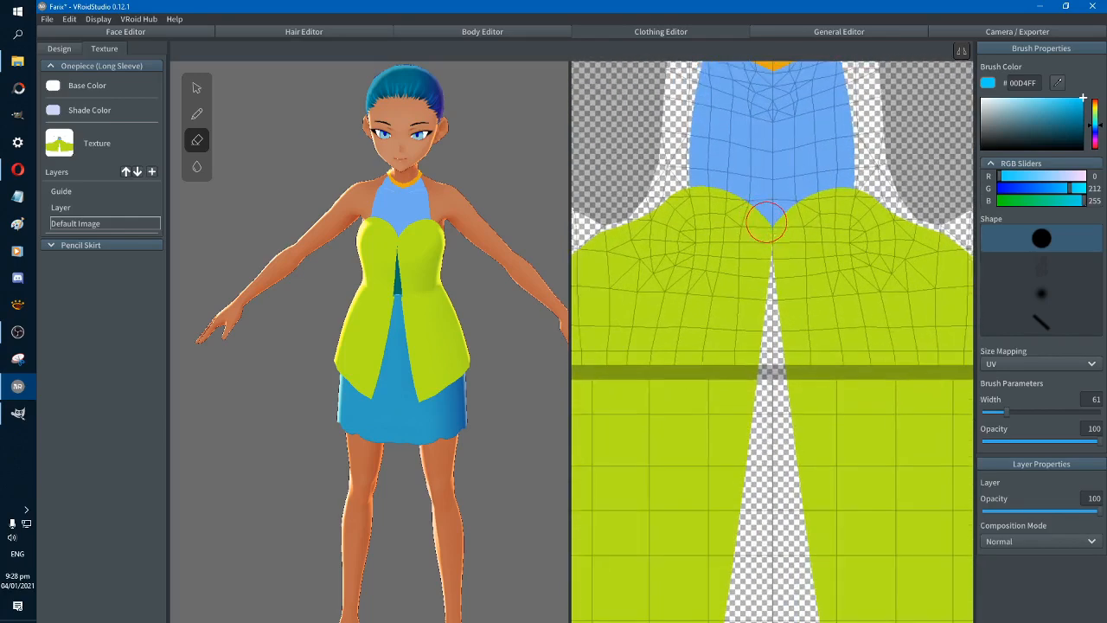
pyautogui.moveTo(776, 219)
pyautogui.mouseDown(button='middle')
pyautogui.moveTo(742, 413)
pyautogui.moveTo(755, 401)
pyautogui.mouseUp(button='middle')
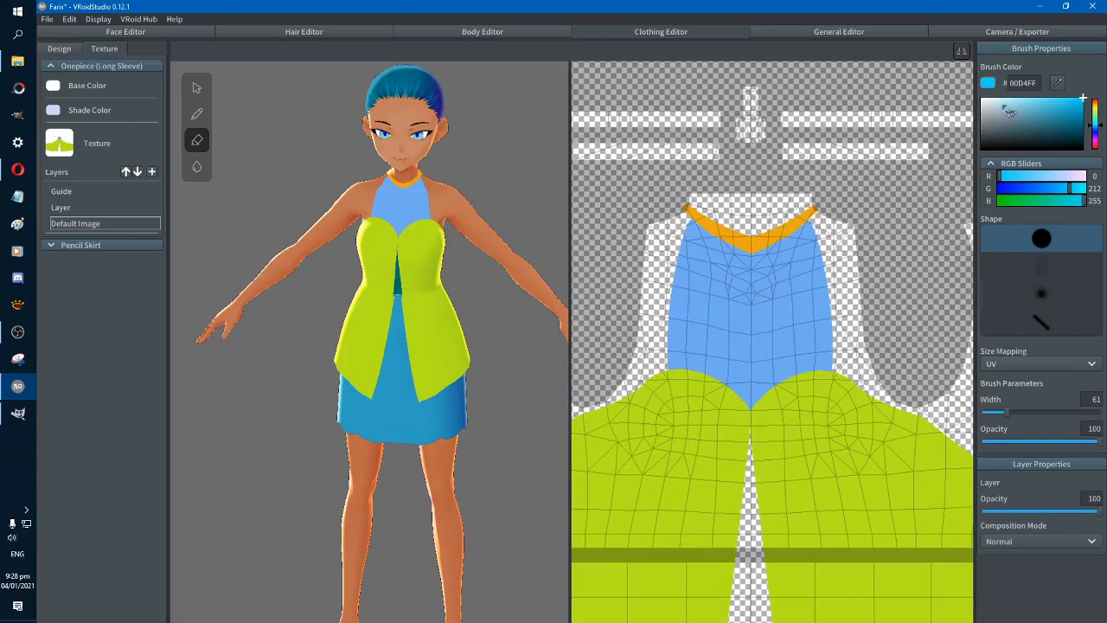
pyautogui.moveTo(1014, 131)
pyautogui.mouseDown()
pyautogui.moveTo(984, 164)
pyautogui.moveTo(981, 148)
pyautogui.mouseUp()
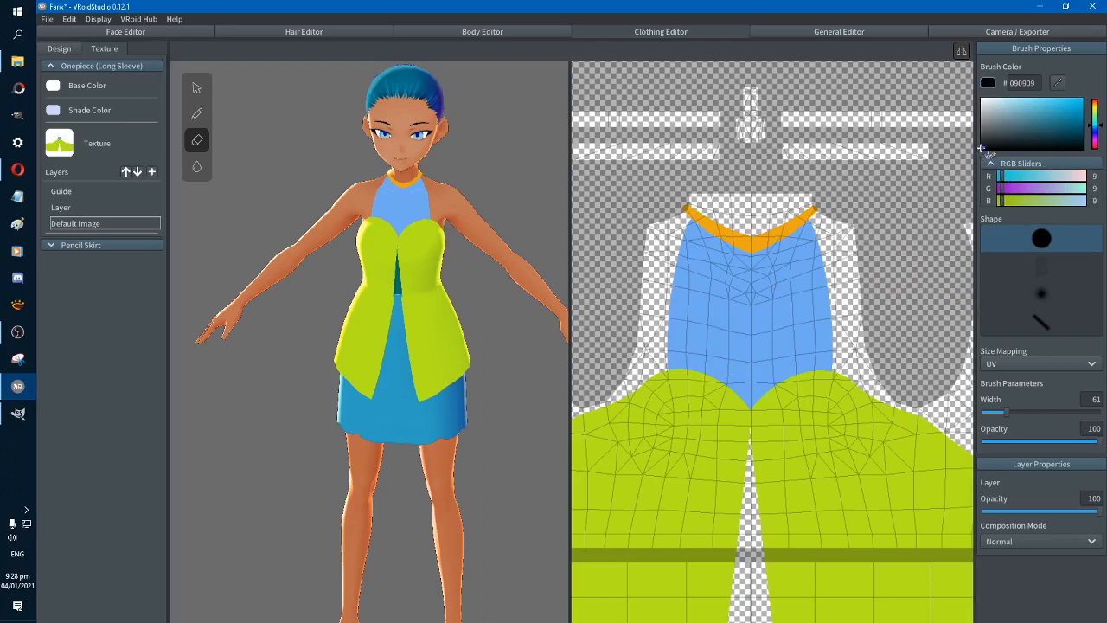
pyautogui.moveTo(1006, 413); pyautogui.dragTo(992, 414)
pyautogui.click(196, 113)
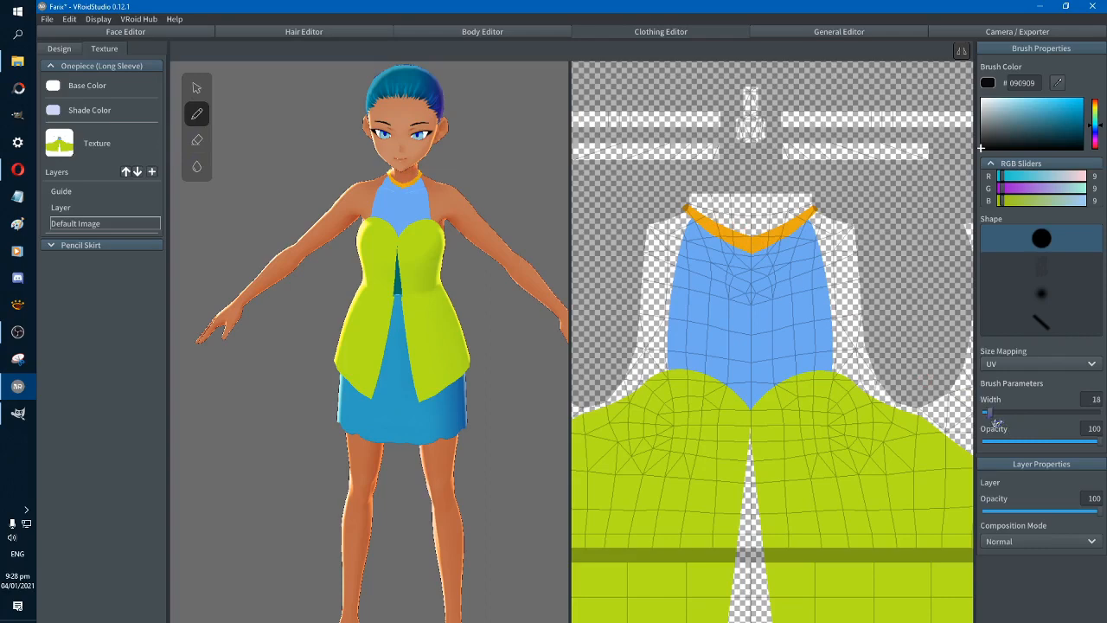
pyautogui.moveTo(995, 424); pyautogui.dragTo(993, 423)
# Try painting a small near-black cross hanging from the centre of the orange necklace, and undo it
pyautogui.moveTo(750, 235)
pyautogui.mouseDown()
pyautogui.moveTo(751, 265)
pyautogui.moveTo(761, 250)
pyautogui.moveTo(747, 250)
pyautogui.mouseUp()
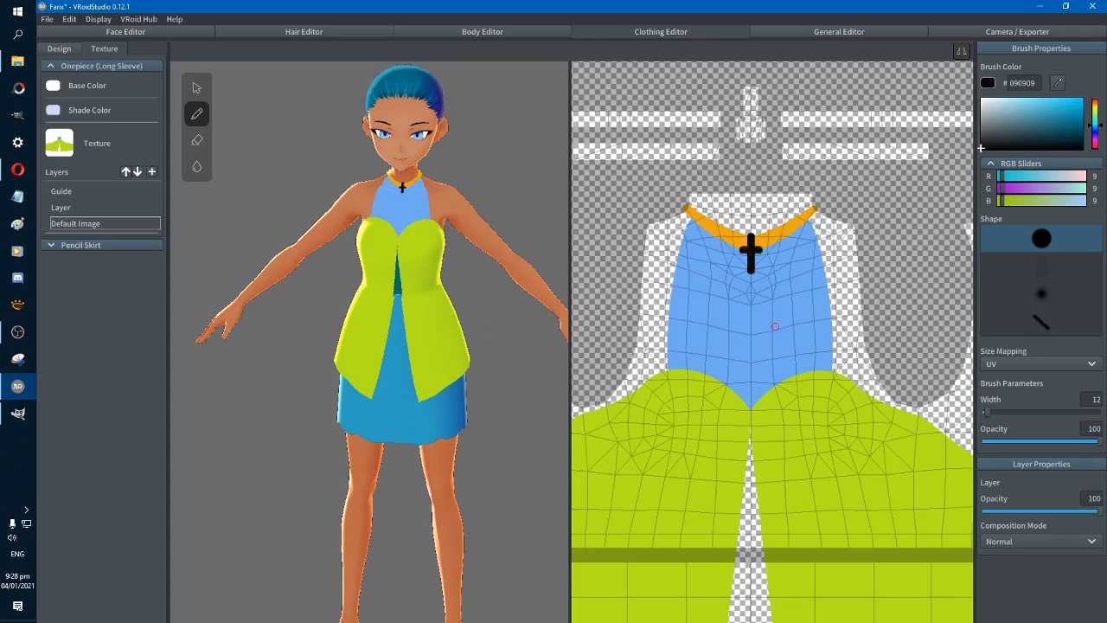
pyautogui.hotkey('ctrl', 'z')
pyautogui.hotkey('ctrl', 'z')
# Paint a narrow vertical link across the centre of the orange necklace in grey-blue 93A9BD
pyautogui.click(1016, 118)
pyautogui.moveTo(1018, 119); pyautogui.dragTo(1014, 107)
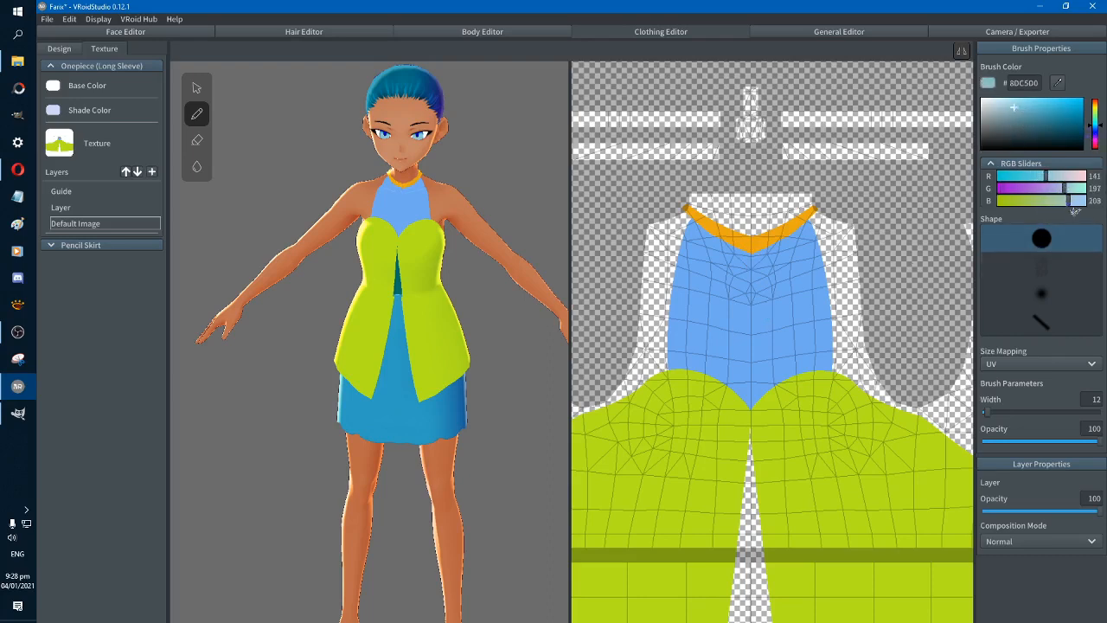
pyautogui.moveTo(1071, 201)
pyautogui.mouseDown()
pyautogui.moveTo(1092, 213)
pyautogui.moveTo(1082, 201)
pyautogui.mouseUp()
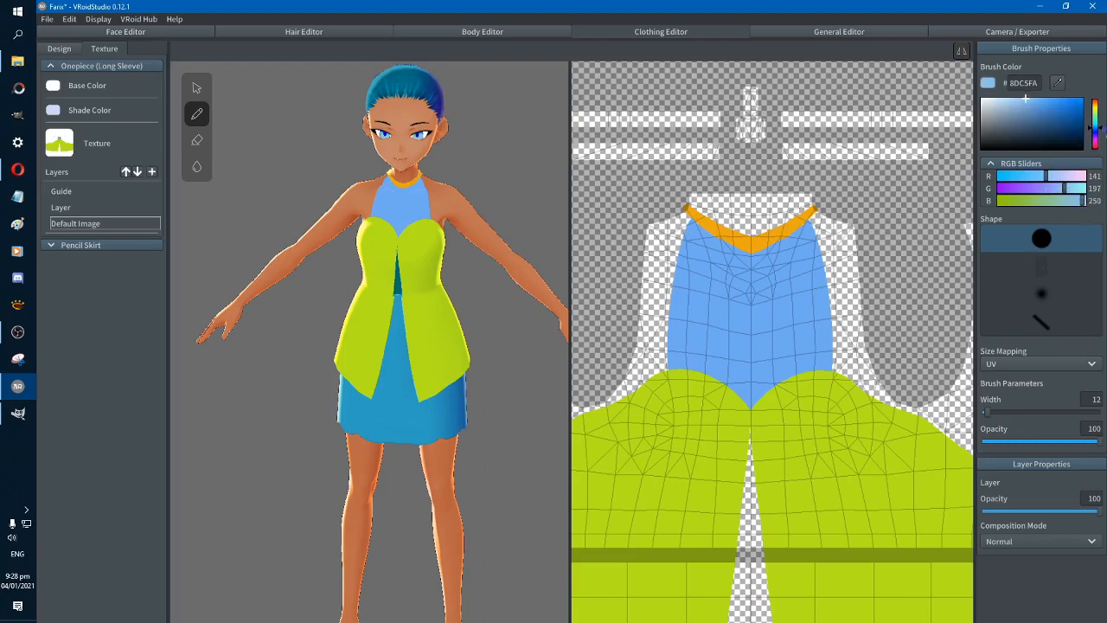
pyautogui.moveTo(1026, 105)
pyautogui.mouseDown()
pyautogui.moveTo(1020, 129)
pyautogui.moveTo(1004, 111)
pyautogui.mouseUp()
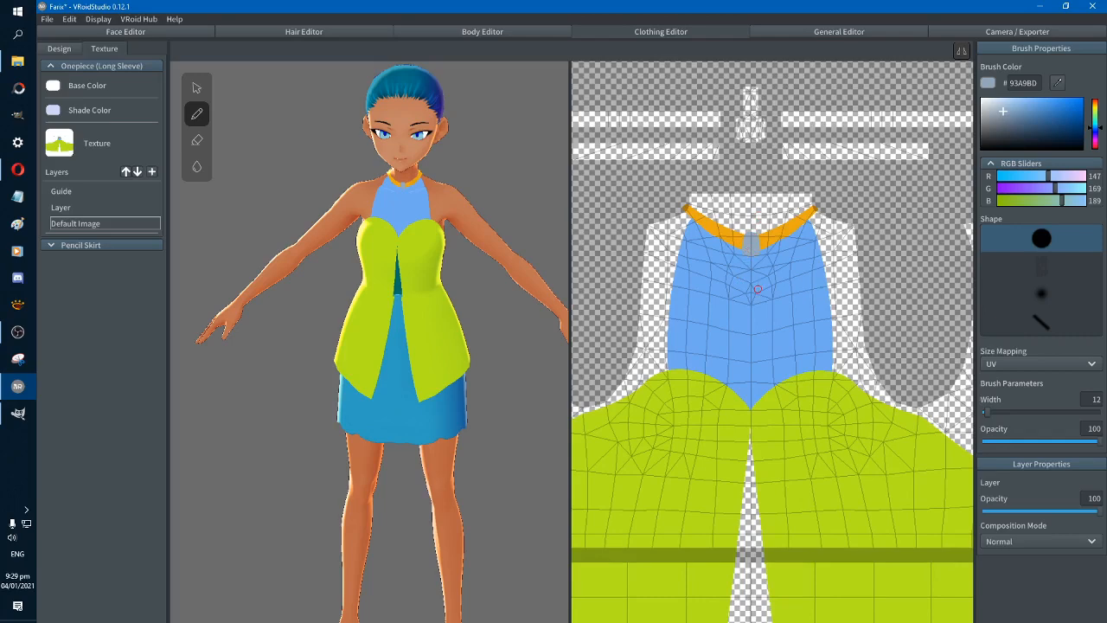
pyautogui.hotkey('ctrl', 'z')
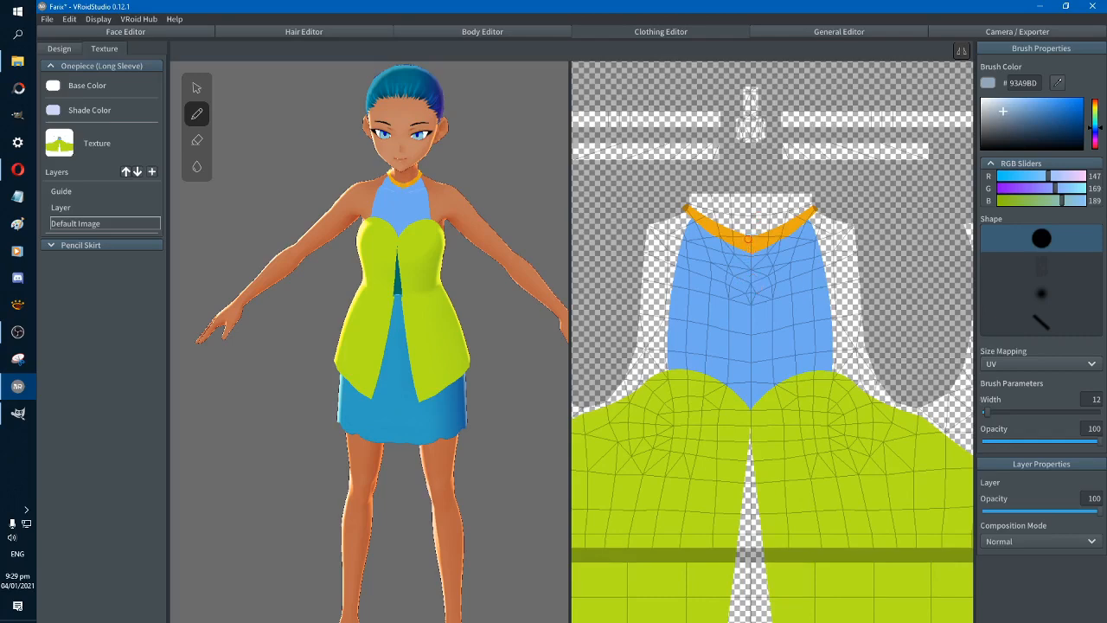
pyautogui.click(749, 243)
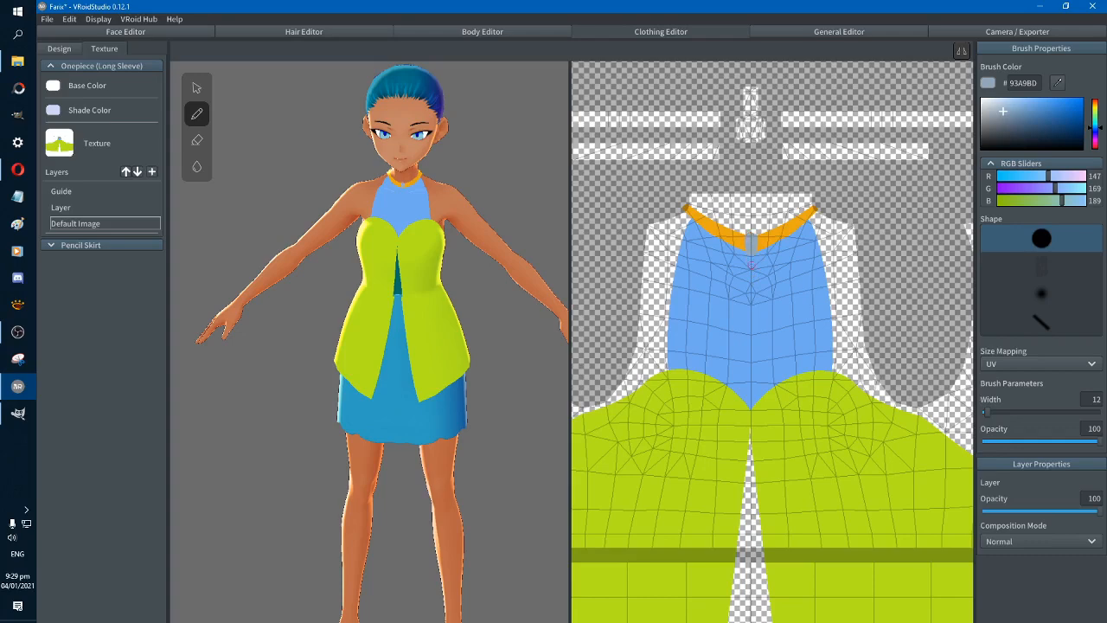
pyautogui.moveTo(518, 233); pyautogui.dragTo(507, 234, button='right')
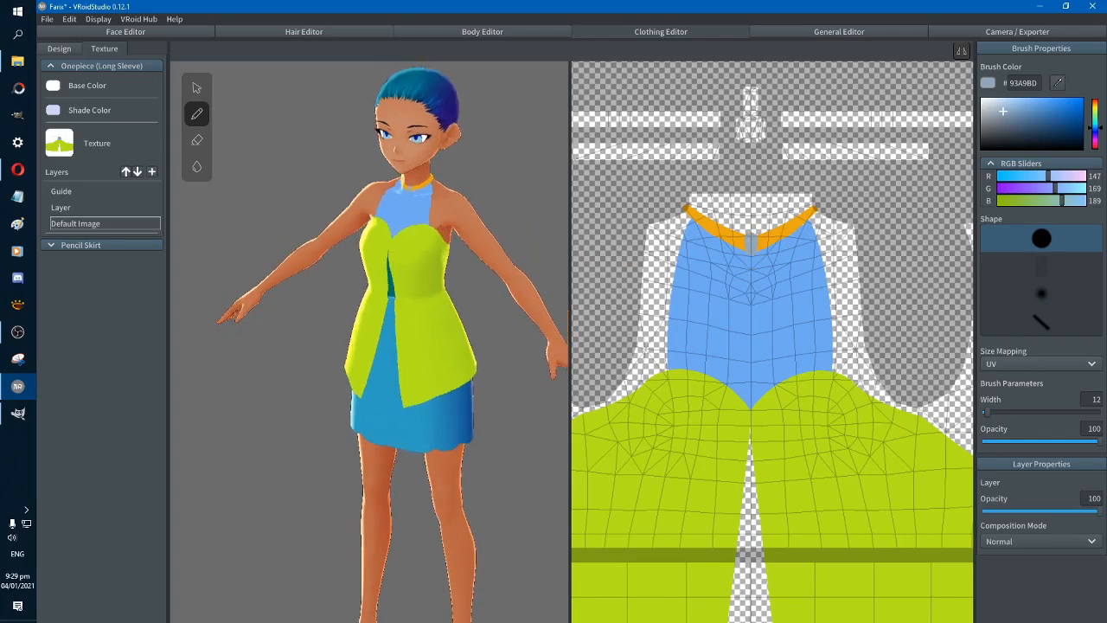
# Try painting a vertical black 000000 stroke just below the grey necklace link, and undo it
pyautogui.moveTo(1010, 127); pyautogui.dragTo(979, 170)
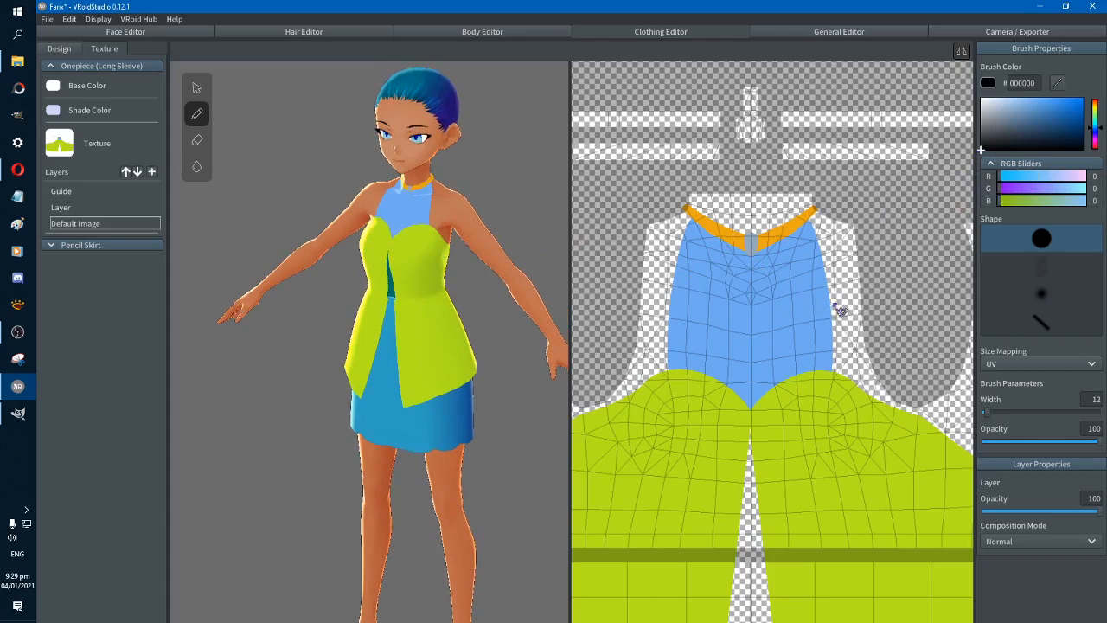
pyautogui.moveTo(750, 254); pyautogui.dragTo(750, 275)
pyautogui.hotkey('ctrl', 'z')
# Paint a small cross pendant below the necklace link in the darker grey 747A90
pyautogui.click(752, 238)
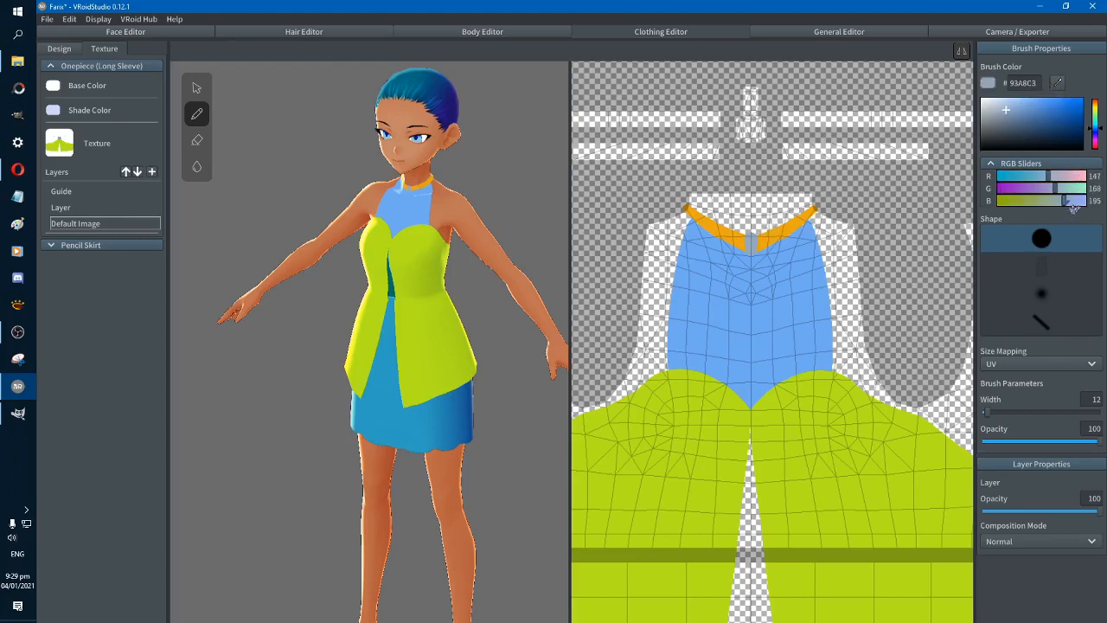
pyautogui.moveTo(1070, 209); pyautogui.dragTo(1057, 194)
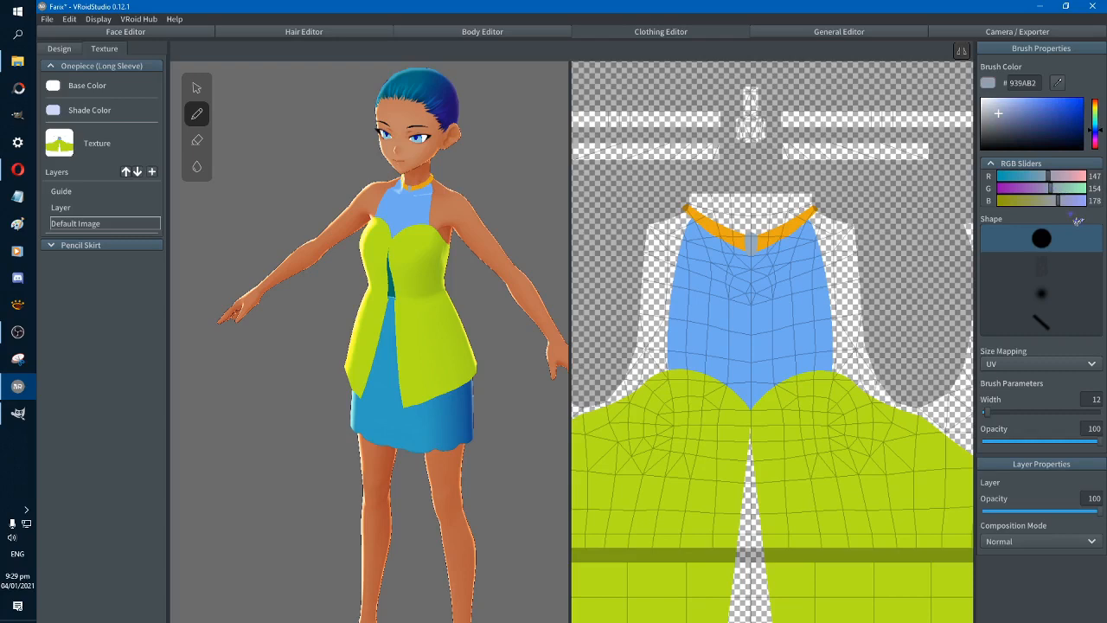
pyautogui.click(1003, 119)
pyautogui.click(1002, 120)
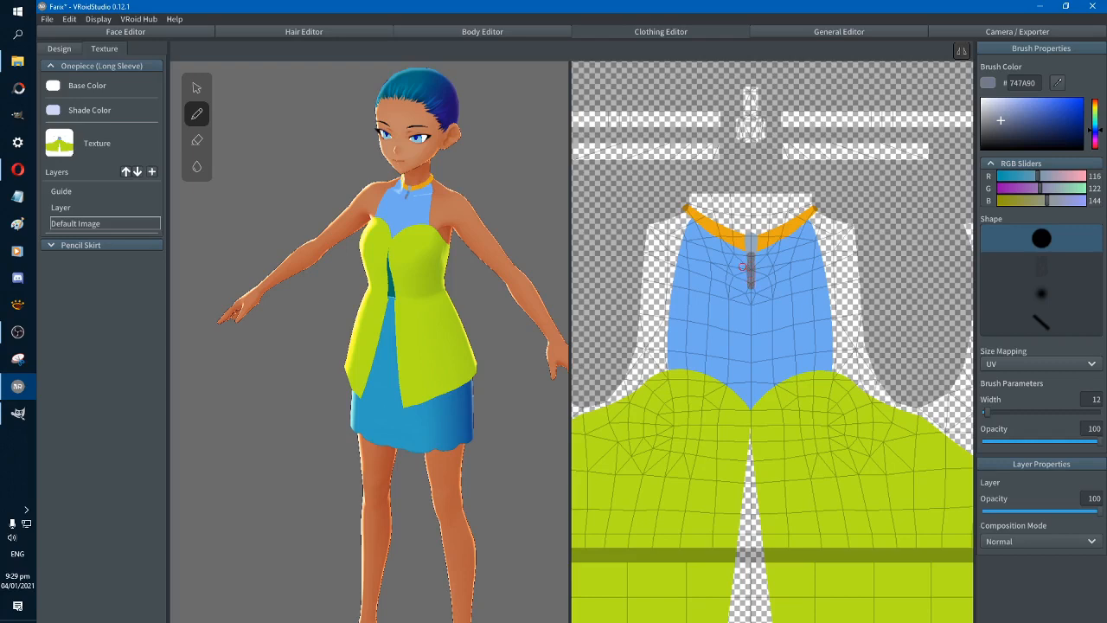
pyautogui.moveTo(743, 268); pyautogui.dragTo(758, 268)
pyautogui.moveTo(515, 225); pyautogui.dragTo(531, 217, button='right')
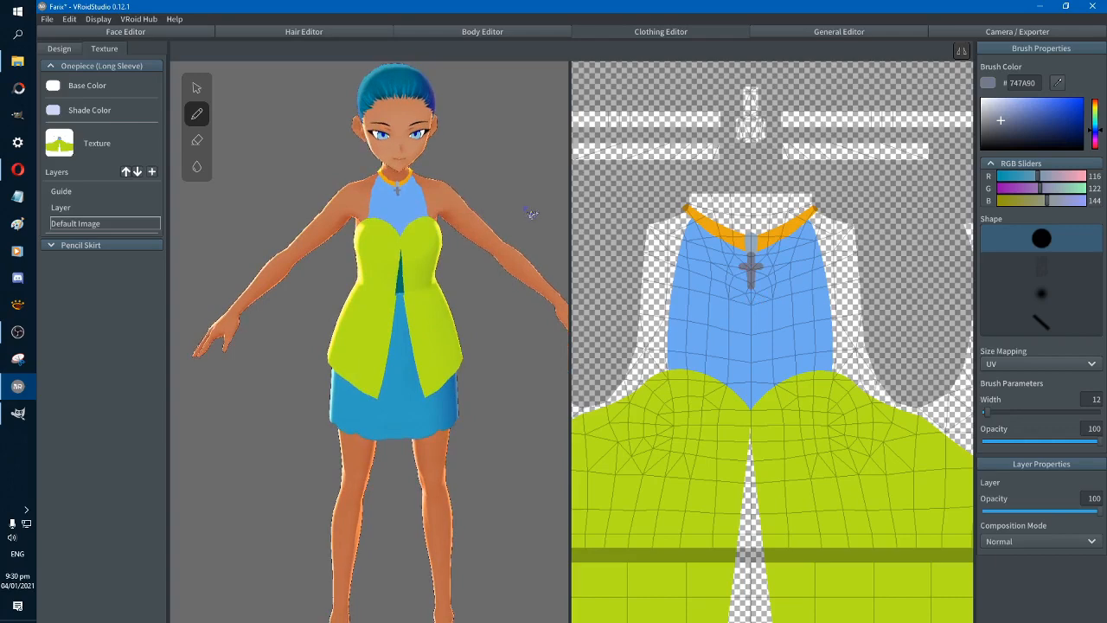
pyautogui.moveTo(532, 215); pyautogui.dragTo(534, 237, button='right')
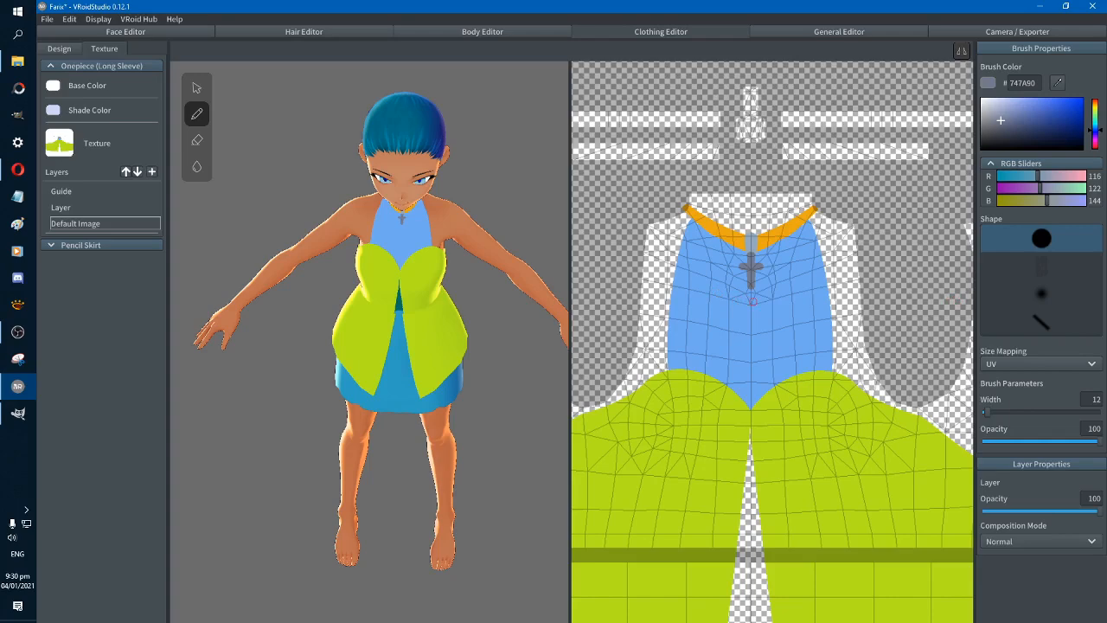
# Sample the necklace's orange EAA713 and thicken the back neck strap on the texture with a brush width of 11
pyautogui.moveTo(537, 370); pyautogui.dragTo(474, 372, button='right')
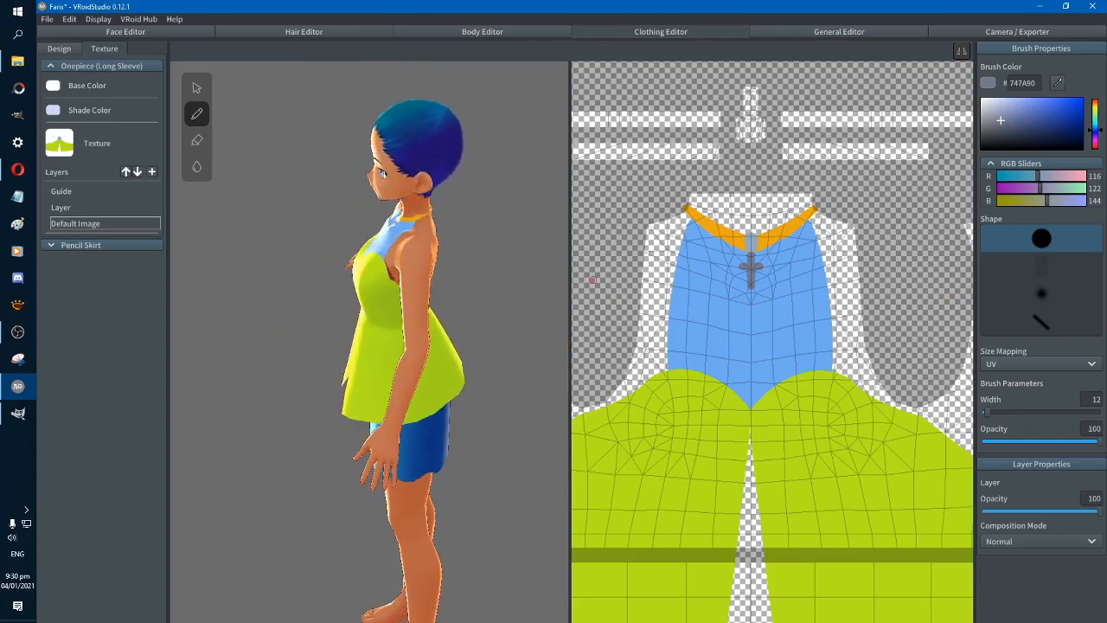
pyautogui.moveTo(594, 278)
pyautogui.mouseDown(button='middle')
pyautogui.moveTo(821, 258)
pyautogui.moveTo(820, 271)
pyautogui.mouseUp(button='middle')
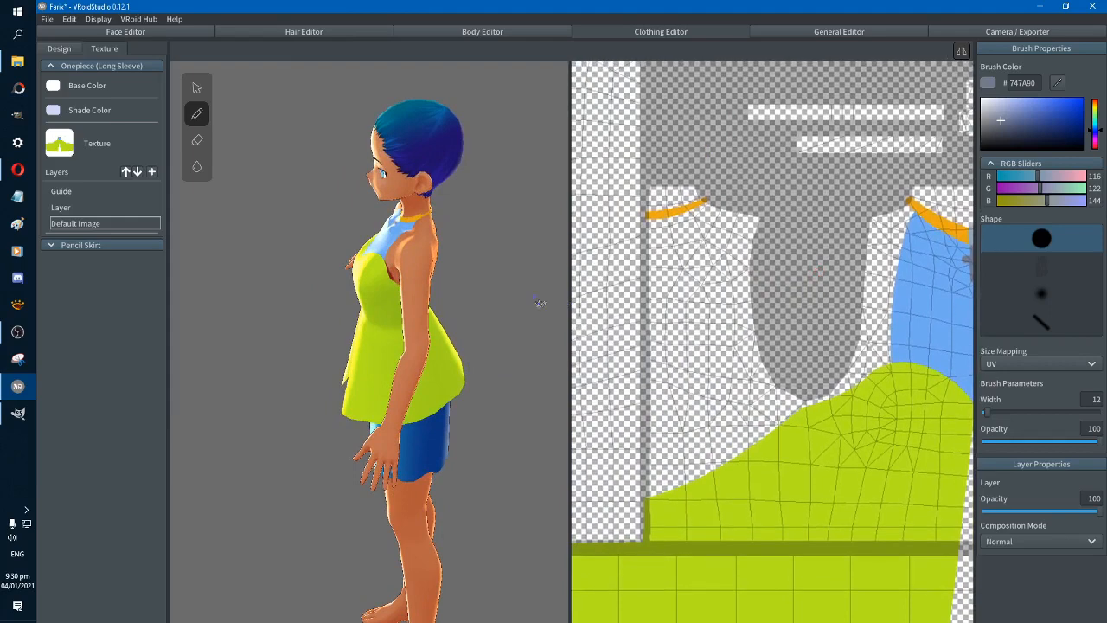
pyautogui.moveTo(540, 303)
pyautogui.mouseDown(button='right')
pyautogui.moveTo(469, 292)
pyautogui.moveTo(453, 303)
pyautogui.moveTo(363, 307)
pyautogui.moveTo(388, 300)
pyautogui.moveTo(391, 282)
pyautogui.mouseUp(button='right')
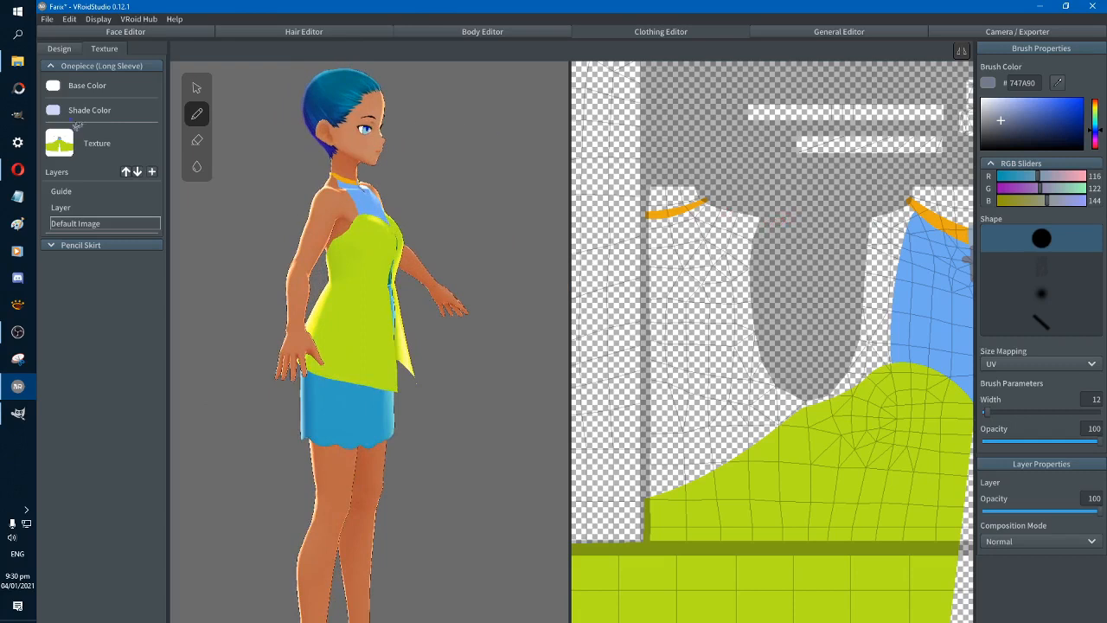
pyautogui.moveTo(412, 211); pyautogui.dragTo(519, 291, button='right')
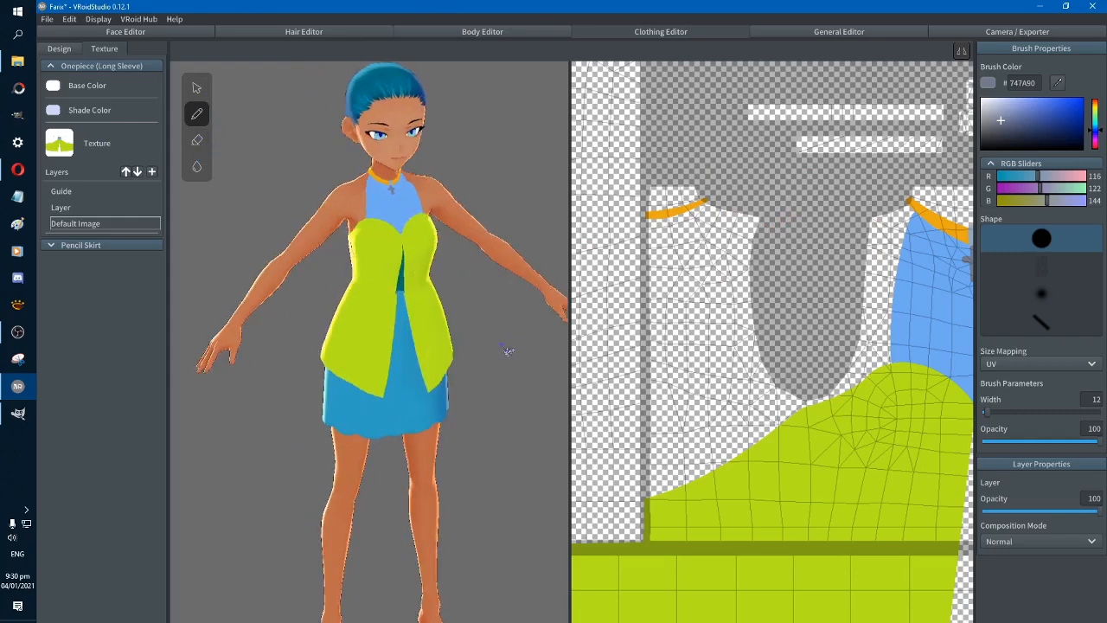
pyautogui.moveTo(511, 349); pyautogui.dragTo(503, 351, button='right')
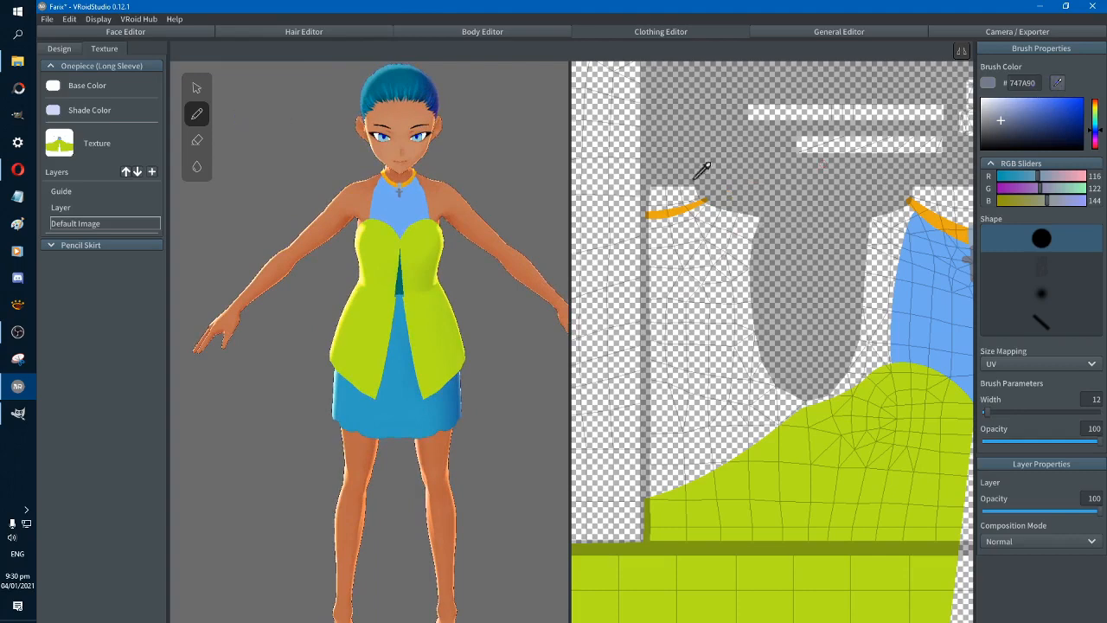
pyautogui.keyDown('alt'); pyautogui.click(692, 205); pyautogui.keyUp('alt')
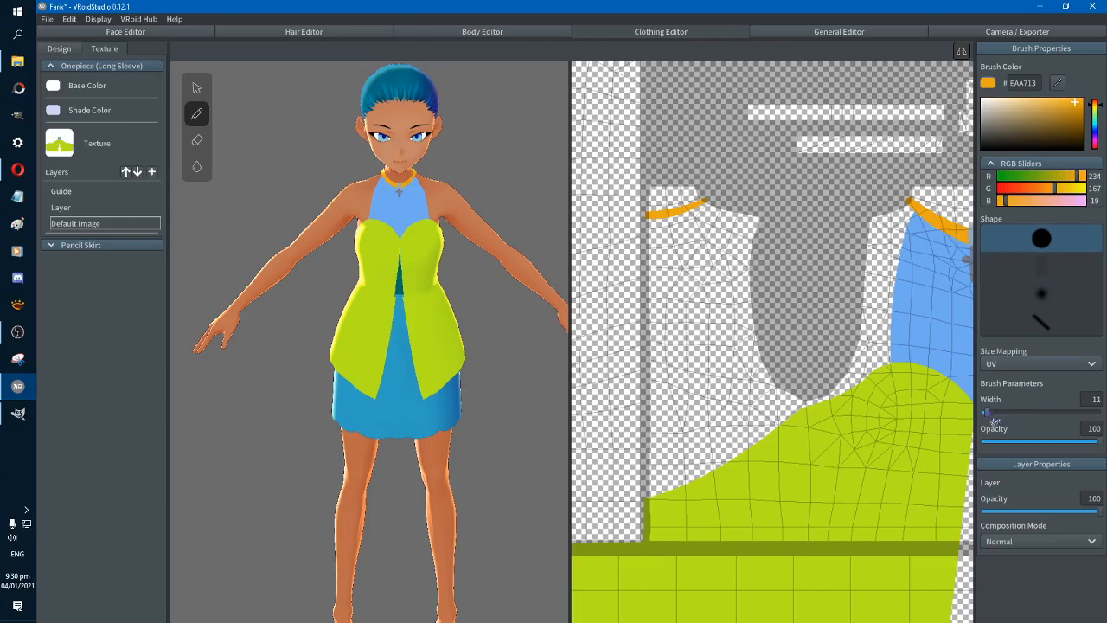
pyautogui.scroll(2, 681, 256)
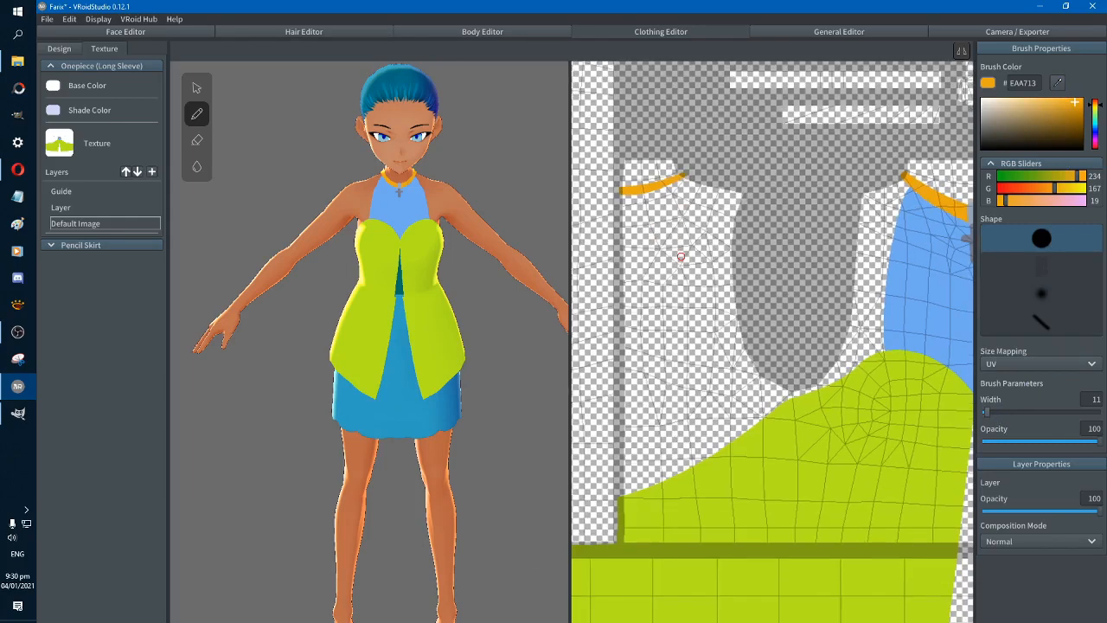
pyautogui.scroll(-2, 681, 256)
pyautogui.scroll(2, 680, 256)
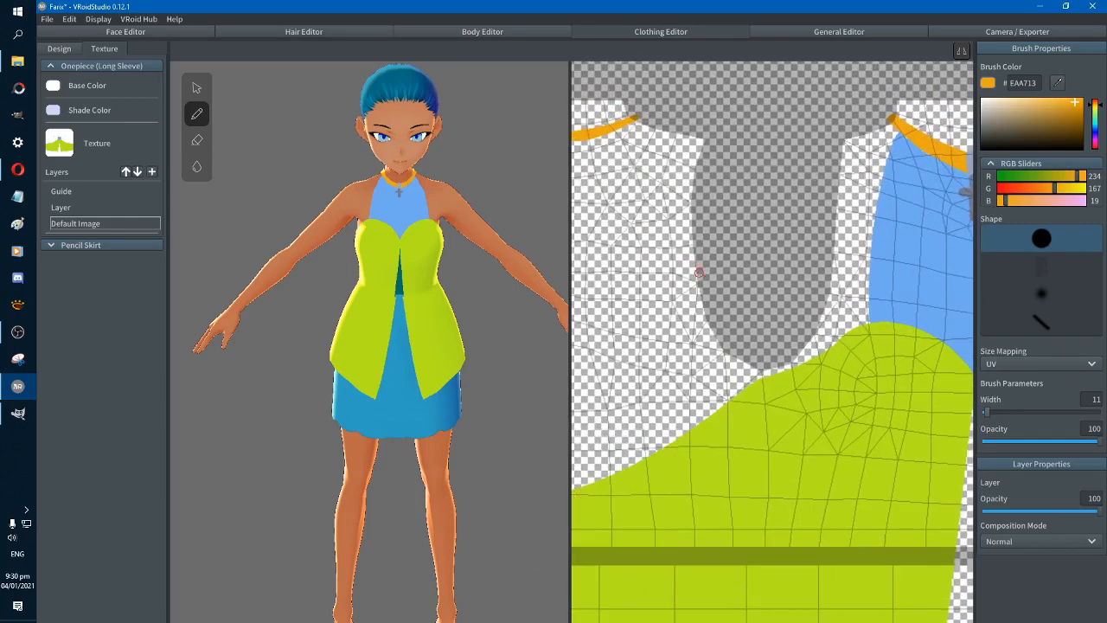
pyautogui.moveTo(691, 243)
pyautogui.mouseDown(button='middle')
pyautogui.moveTo(814, 328)
pyautogui.moveTo(832, 373)
pyautogui.moveTo(812, 387)
pyautogui.mouseUp(button='middle')
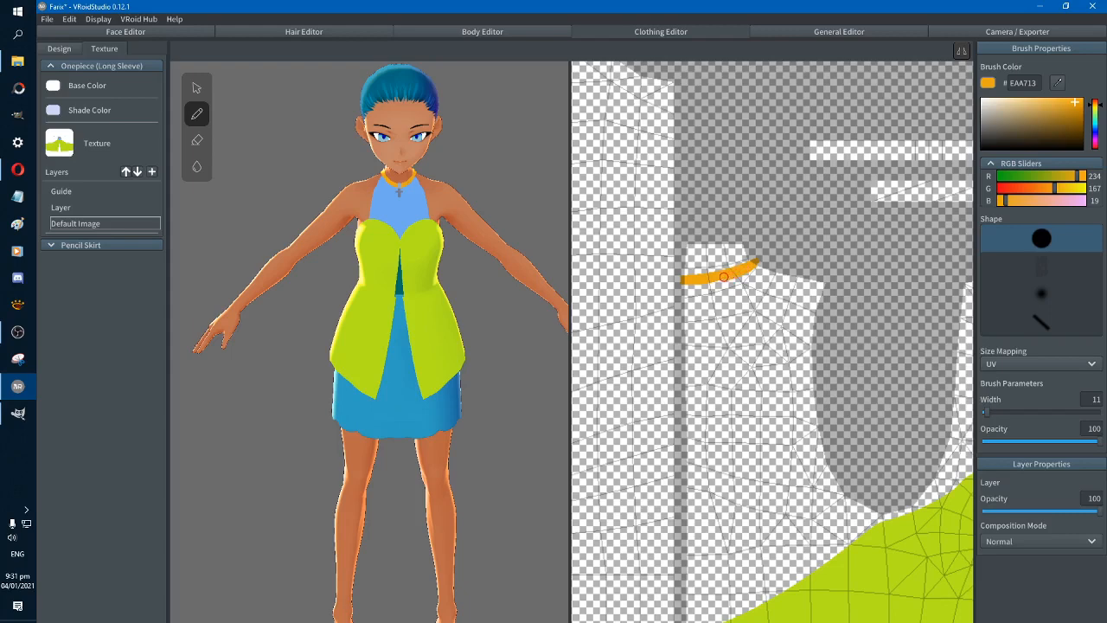
pyautogui.moveTo(516, 225); pyautogui.dragTo(448, 224, button='right')
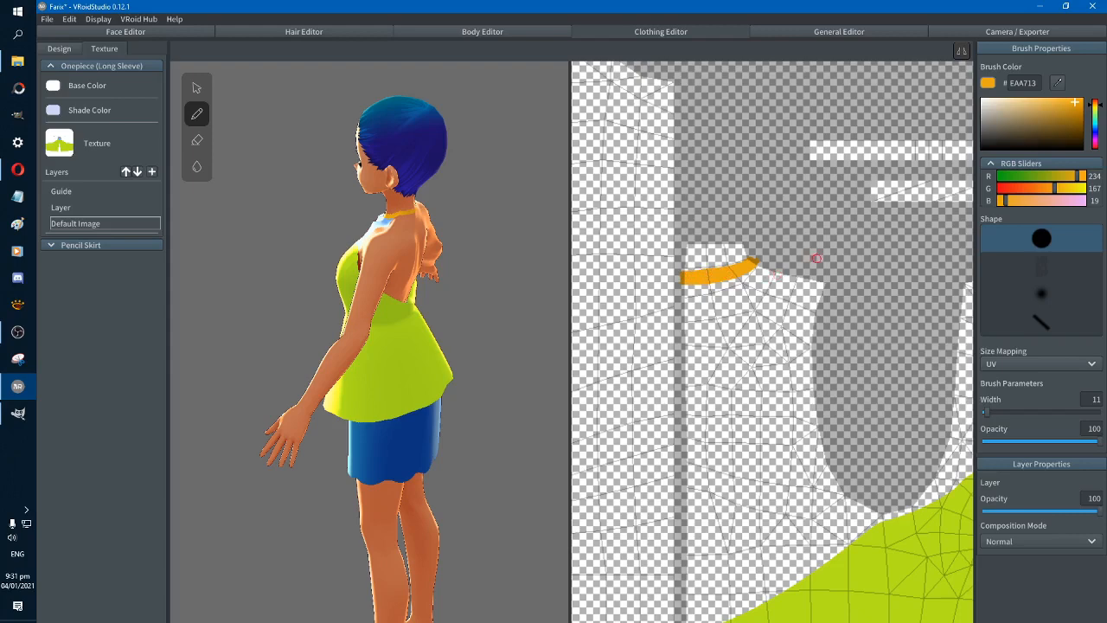
# Trim the upper edge of the orange back neck strap's end with the eraser and touch up the tip with the brush
pyautogui.moveTo(797, 255); pyautogui.dragTo(761, 233, button='middle')
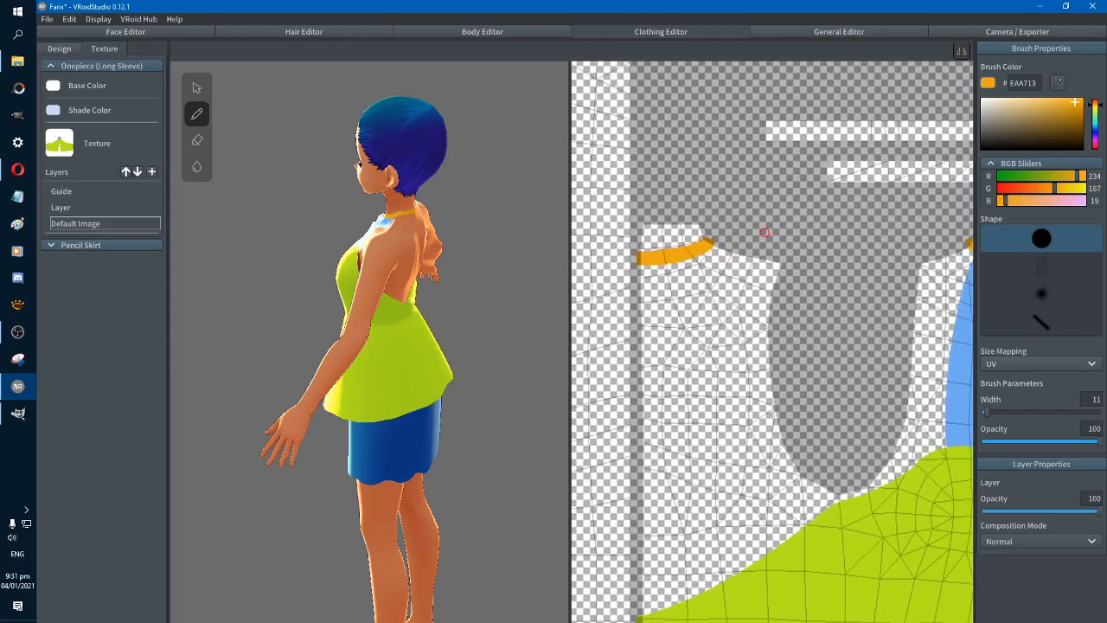
pyautogui.click(197, 140)
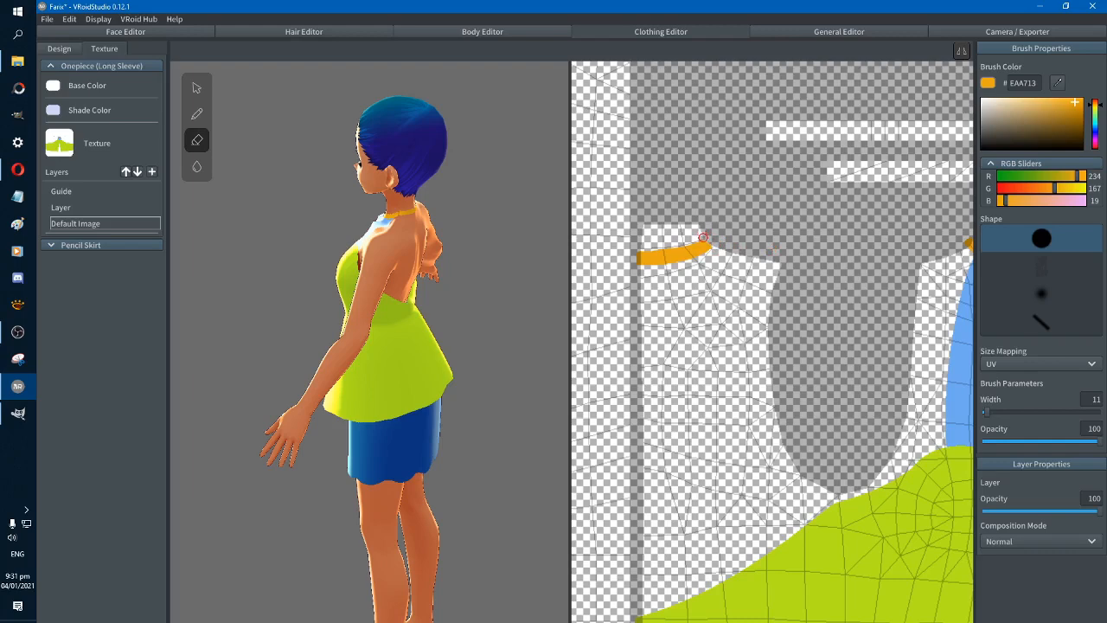
pyautogui.click(197, 113)
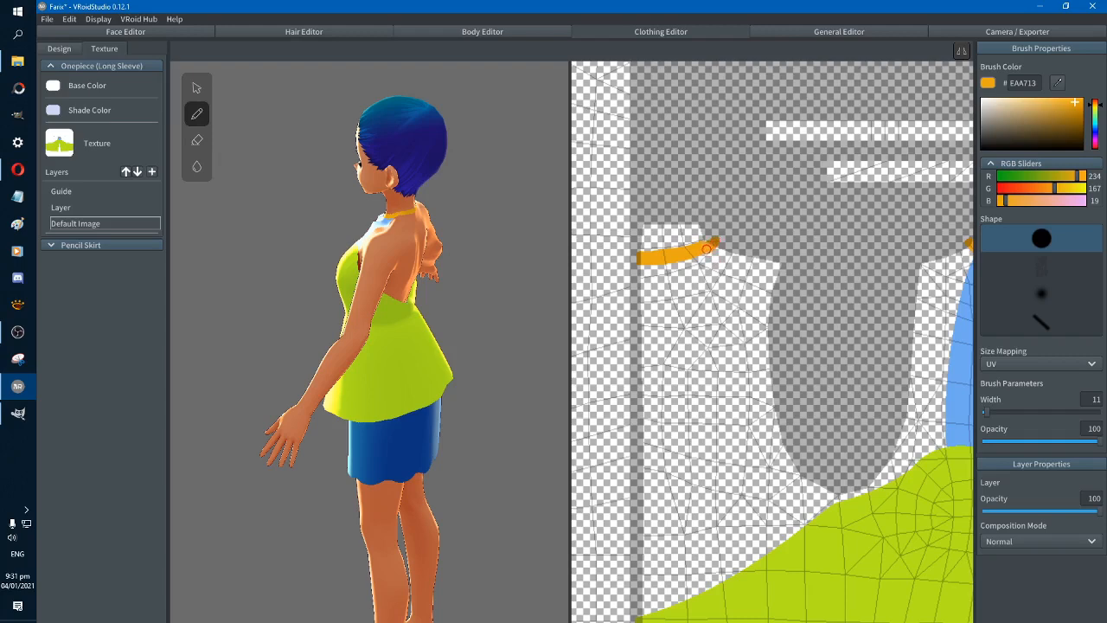
pyautogui.moveTo(529, 295); pyautogui.dragTo(456, 304, button='right')
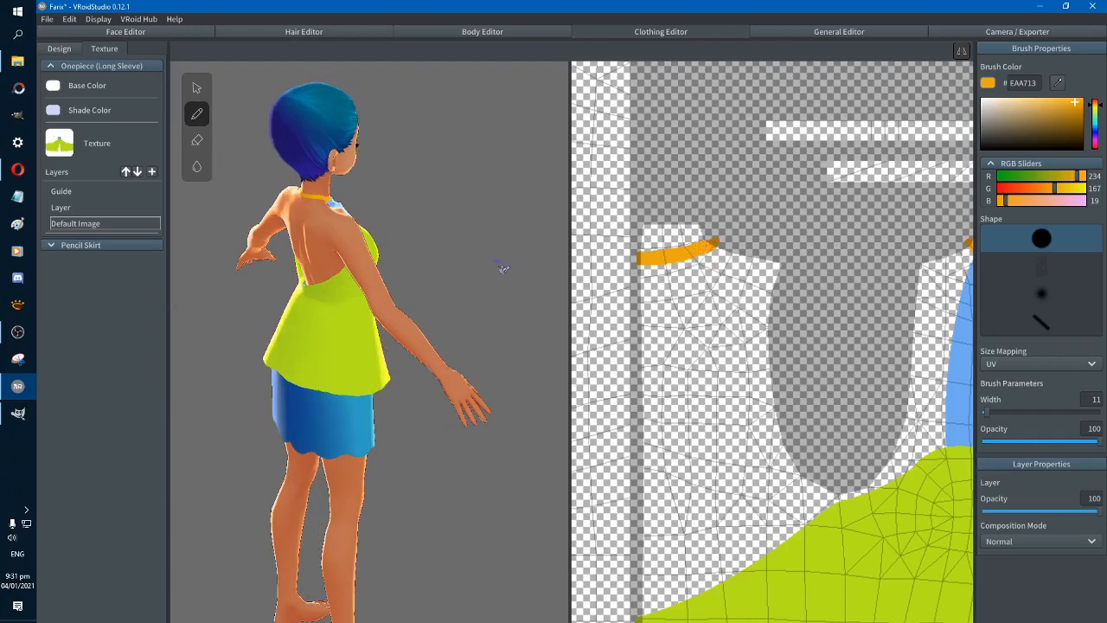
pyautogui.moveTo(504, 269)
pyautogui.mouseDown(button='right')
pyautogui.moveTo(477, 267)
pyautogui.moveTo(593, 275)
pyautogui.moveTo(497, 265)
pyautogui.moveTo(518, 254)
pyautogui.mouseUp(button='right')
pyautogui.moveTo(512, 327); pyautogui.dragTo(533, 459, button='right')
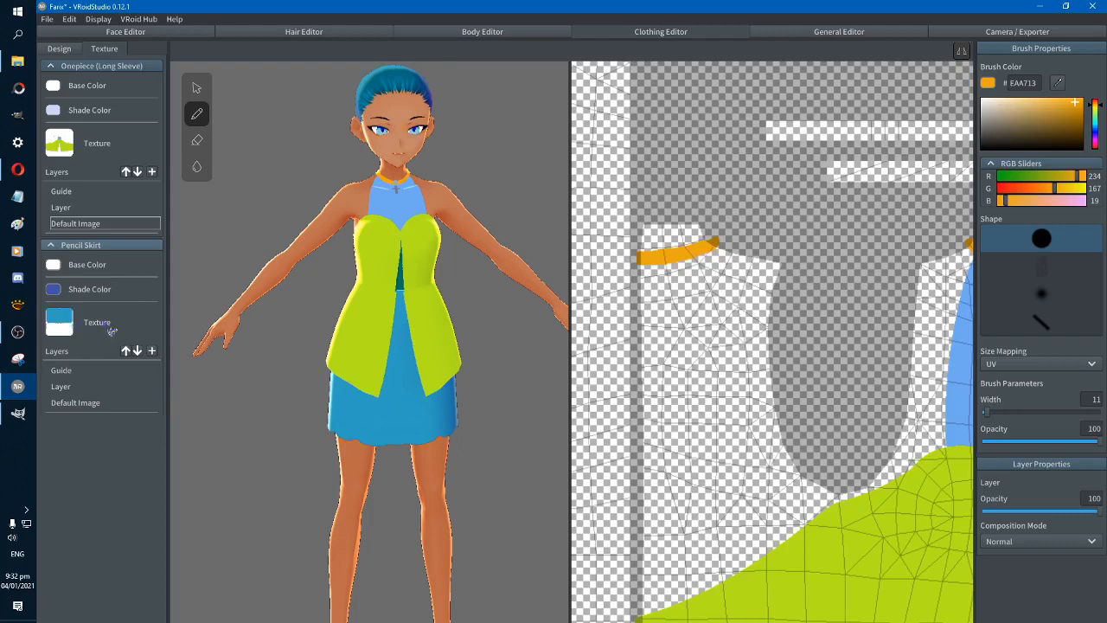
# Export the Pencil Skirt's Default Image layer to the Downloads folder as a PNG named skirt
pyautogui.click(106, 404)
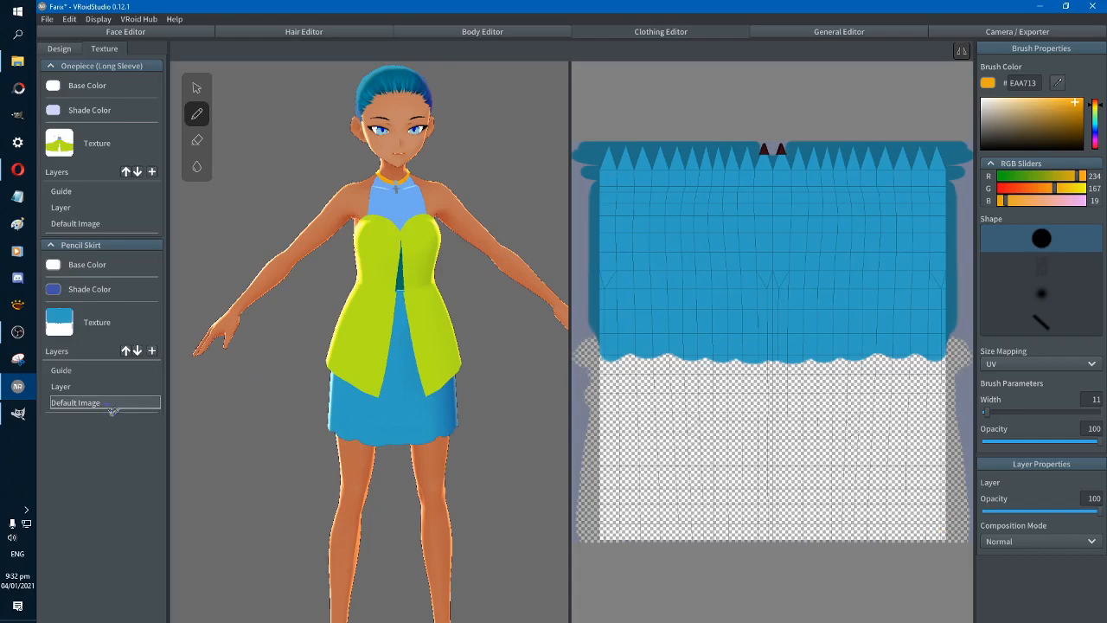
pyautogui.rightClick(113, 408)
pyautogui.click(122, 384)
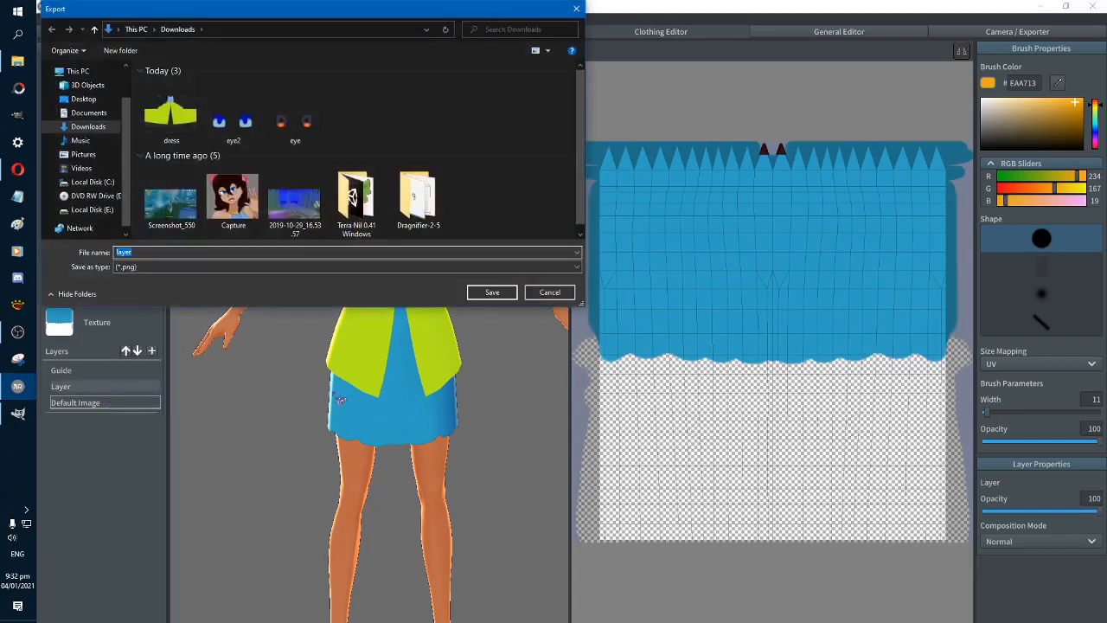
pyautogui.write('skirt')
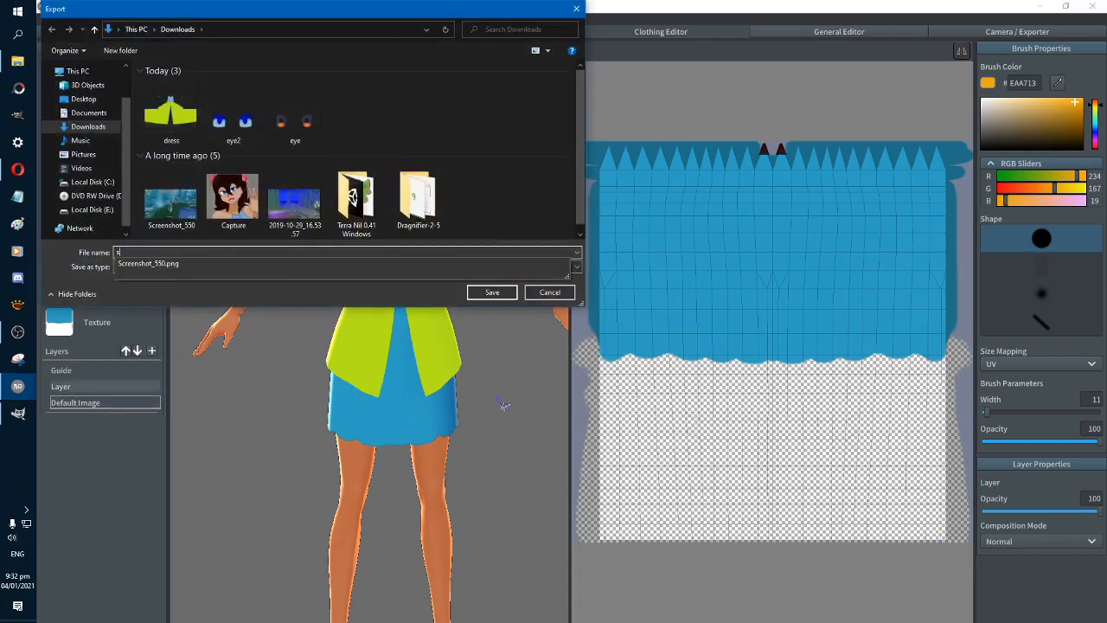
pyautogui.click(492, 292)
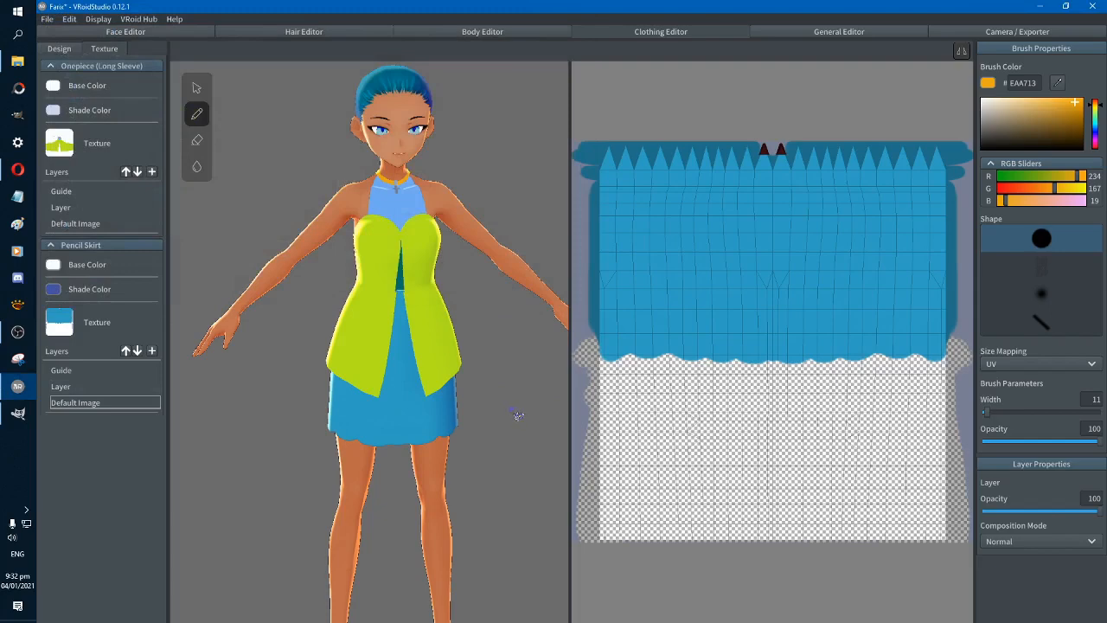
pyautogui.moveTo(517, 415); pyautogui.dragTo(511, 411, button='right')
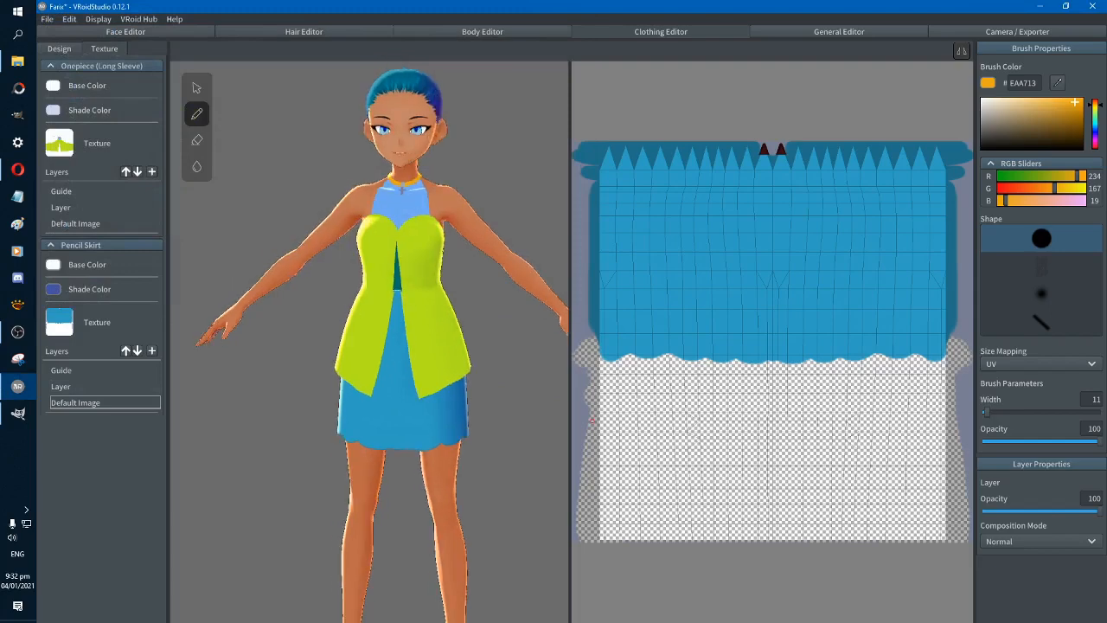
pyautogui.click(18, 414)
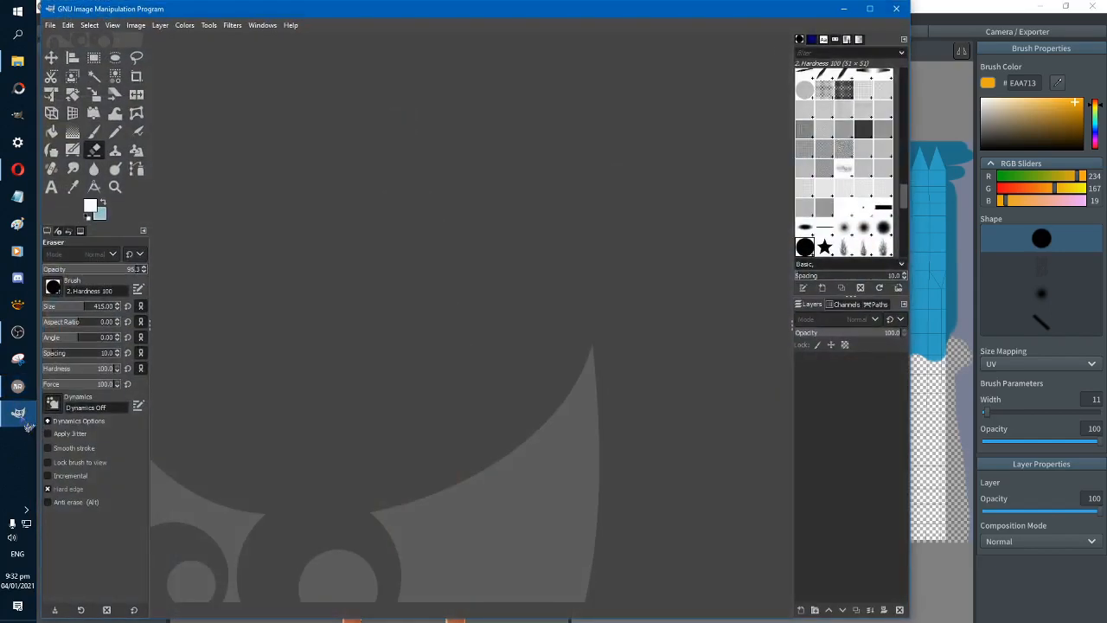
pyautogui.click(26, 424)
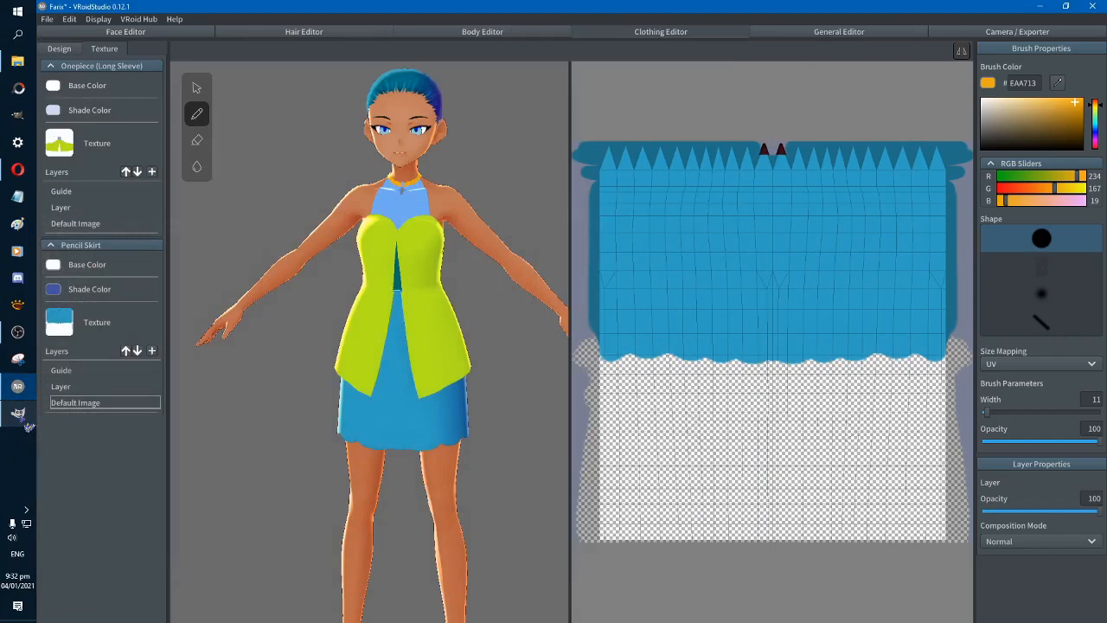
pyautogui.click(18, 332)
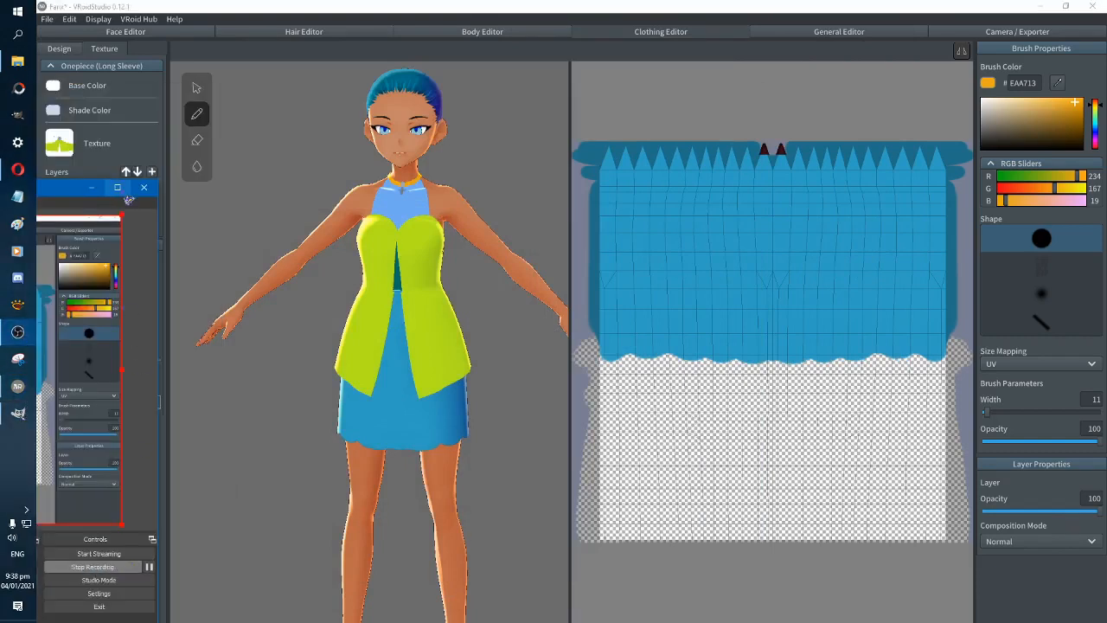
pyautogui.click(92, 187)
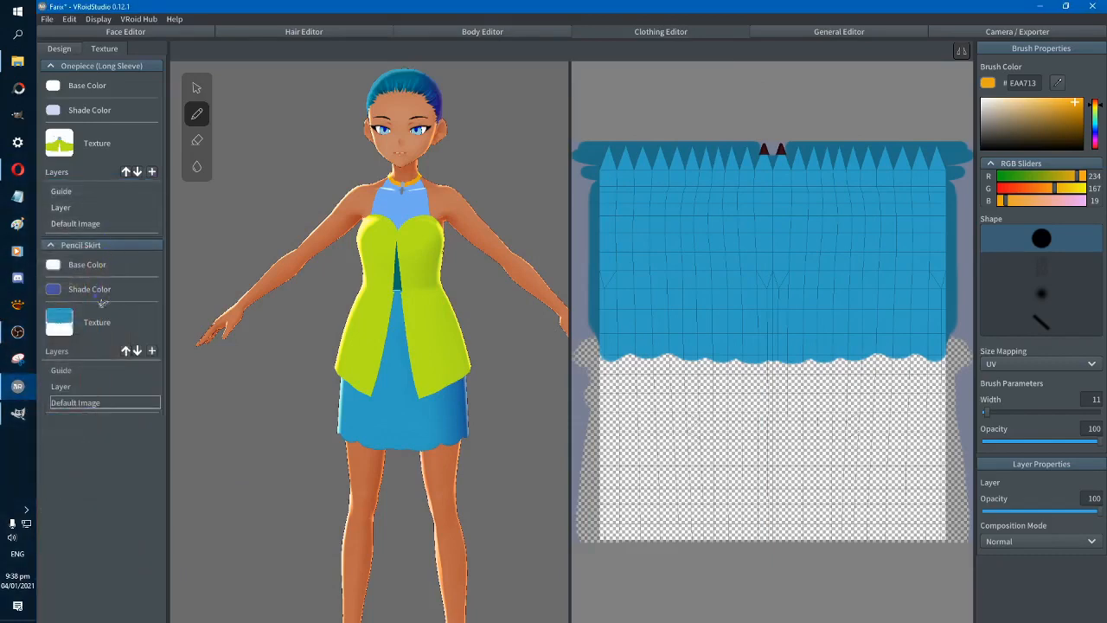
# Import the edited skirt image from Downloads into the Pencil Skirt's Default Image layer and check it from front and back
pyautogui.rightClick(80, 407)
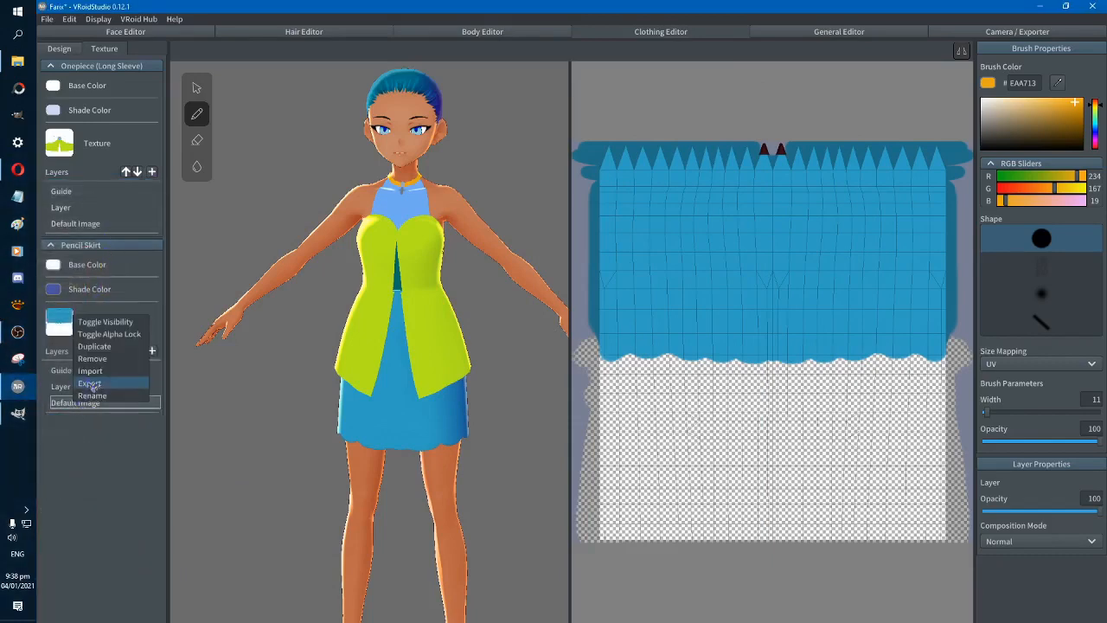
pyautogui.click(90, 384)
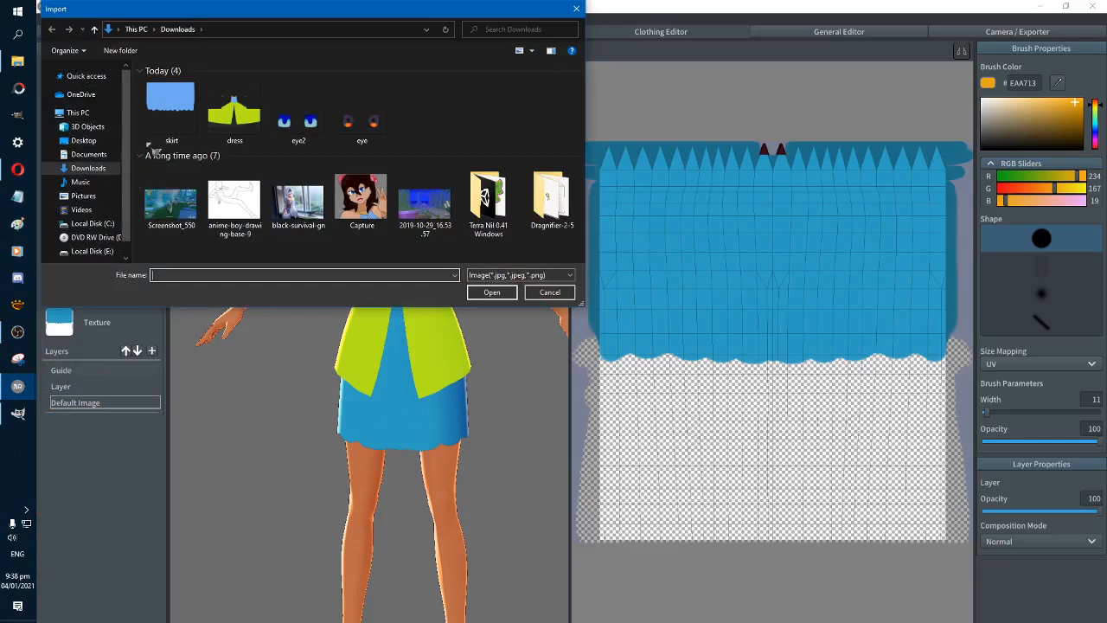
pyautogui.press('Escape')
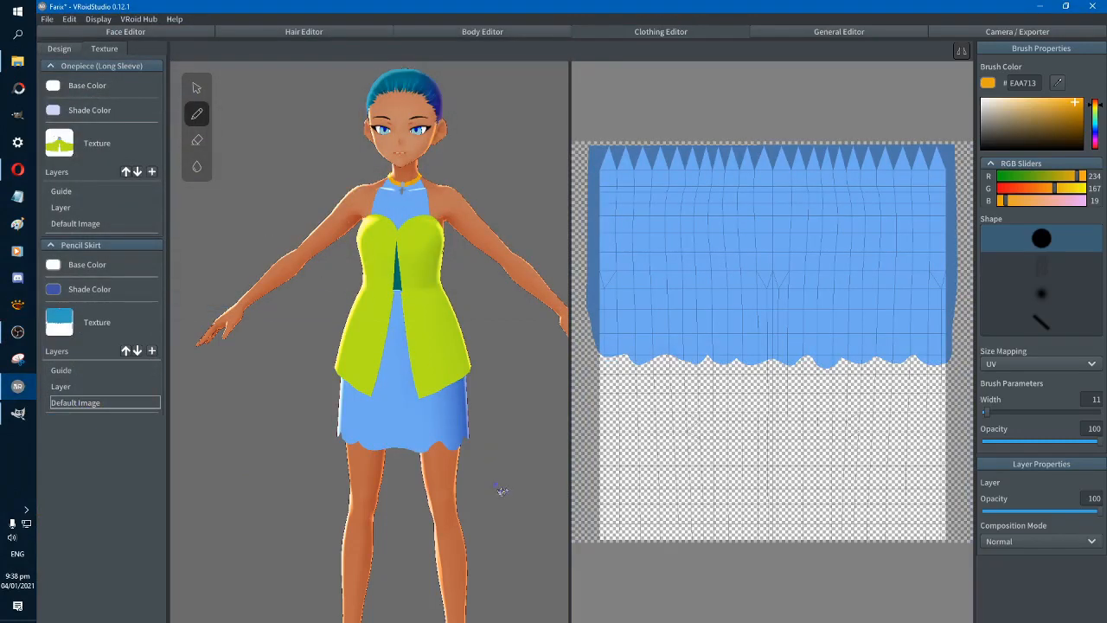
pyautogui.moveTo(502, 492); pyautogui.dragTo(364, 511, button='right')
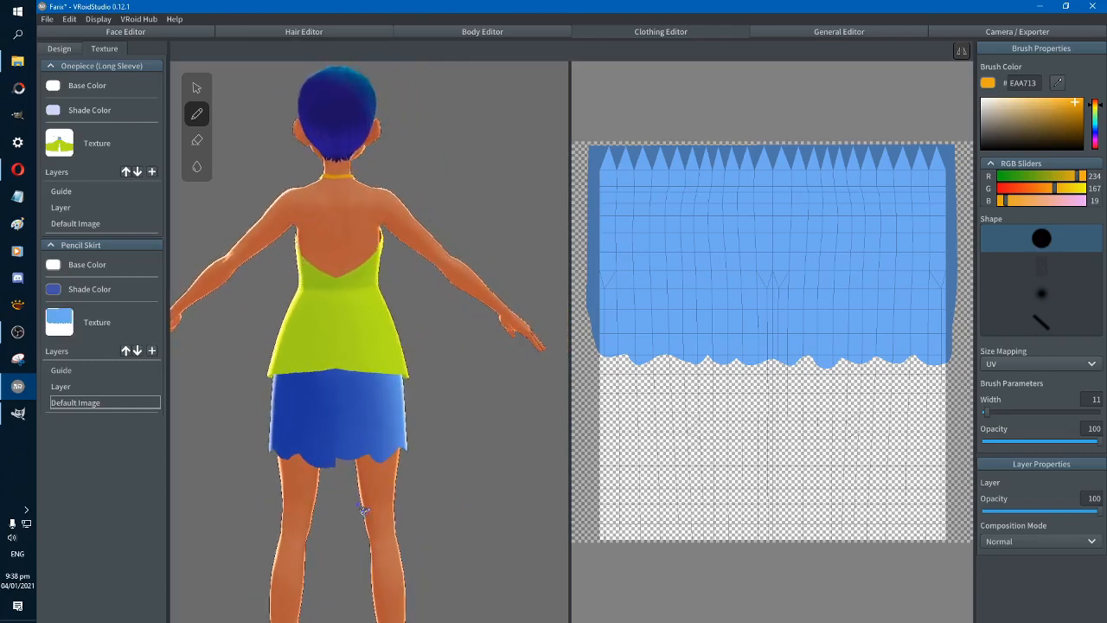
pyautogui.moveTo(489, 518); pyautogui.dragTo(386, 524, button='right')
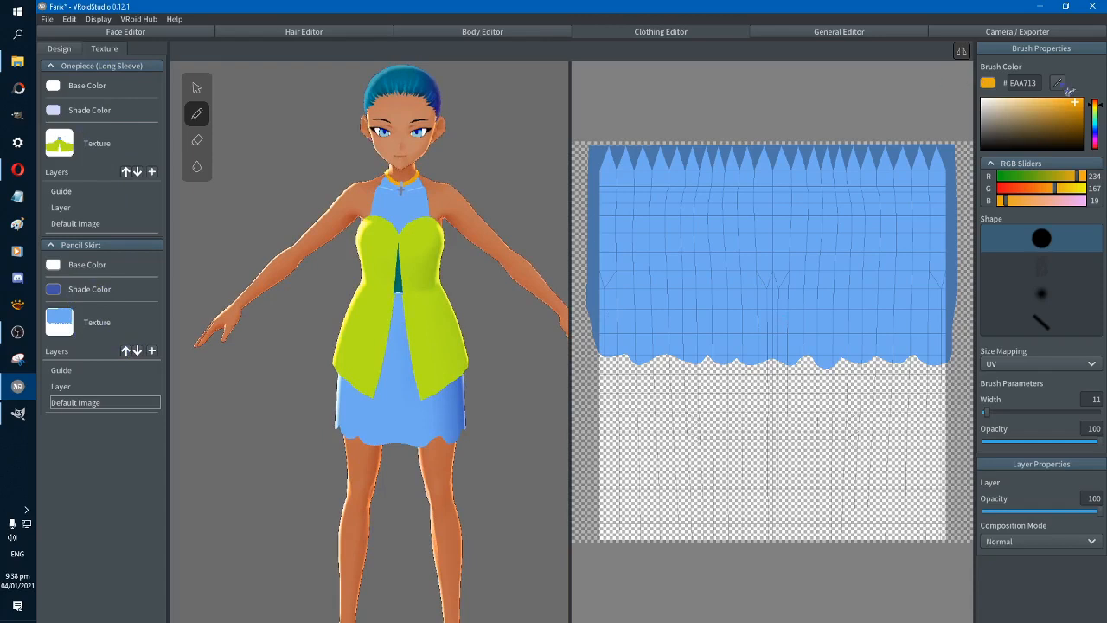
# Sample the skirt's blue 6FAAF0 and even out the hem at the back seam by painting and erasing the texture's edge
pyautogui.click(1057, 82)
pyautogui.click(847, 205)
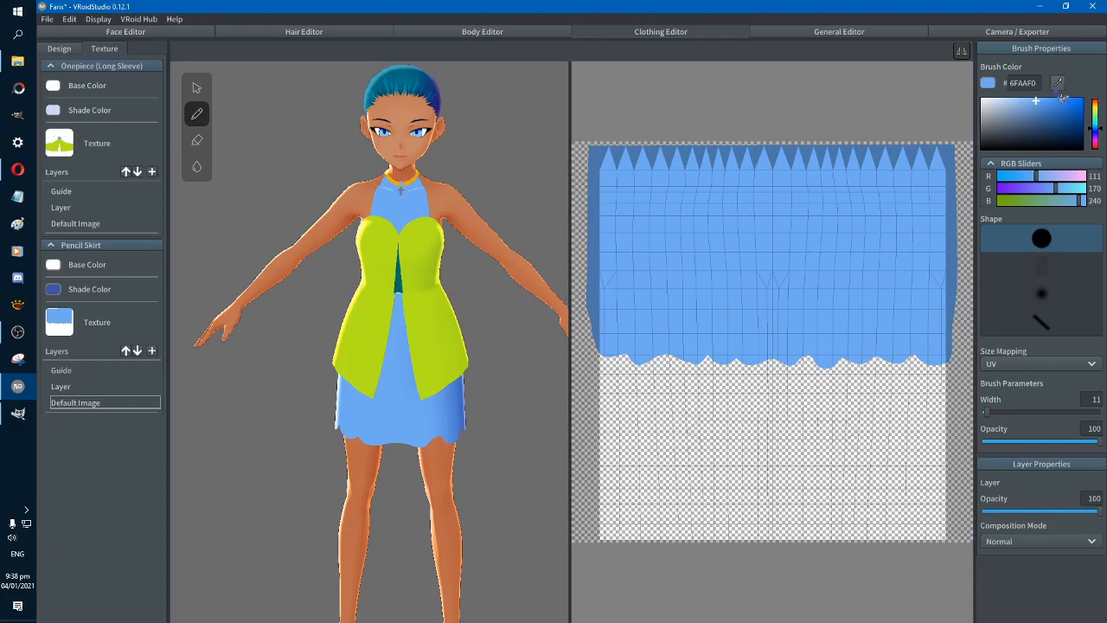
pyautogui.moveTo(514, 394); pyautogui.dragTo(417, 394, button='right')
pyautogui.scroll(3, 753, 346)
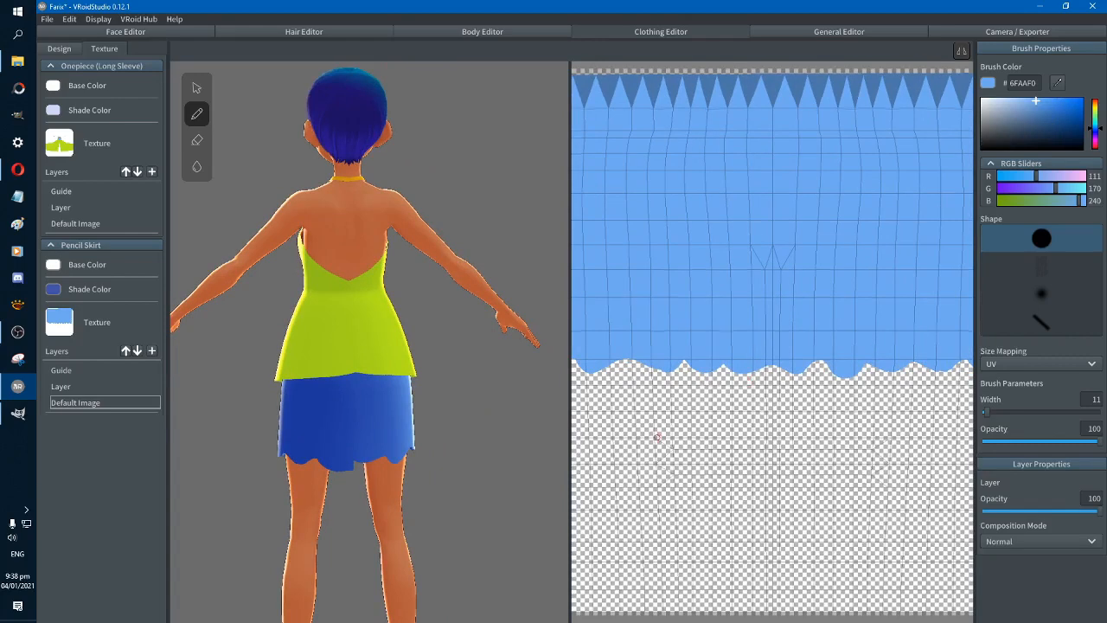
pyautogui.moveTo(657, 437); pyautogui.dragTo(806, 430, button='middle')
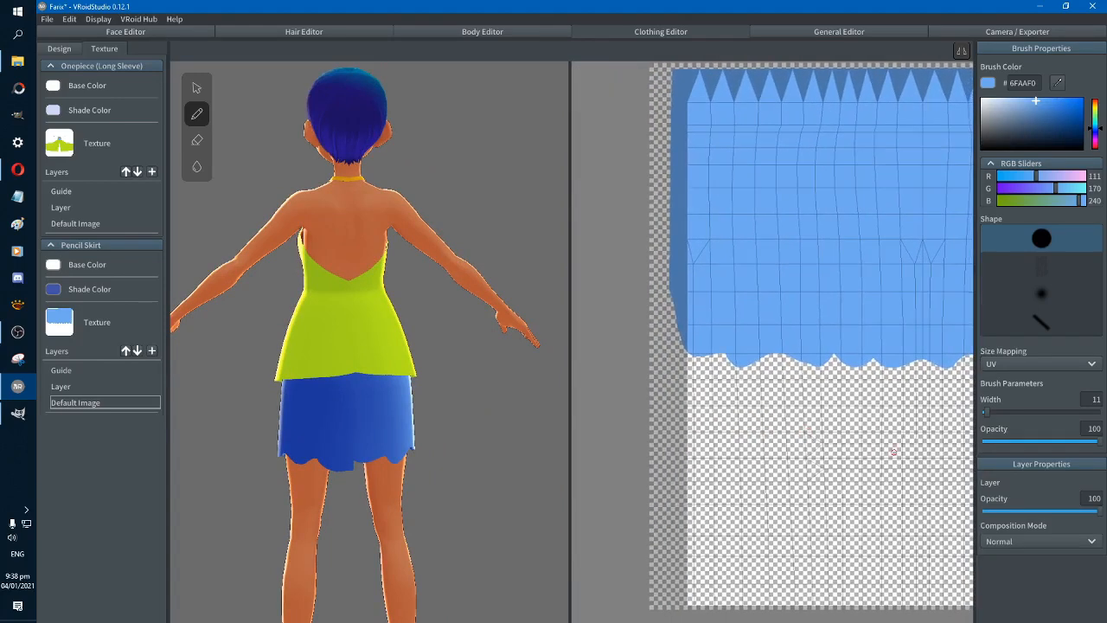
pyautogui.moveTo(895, 452); pyautogui.dragTo(832, 454, button='middle')
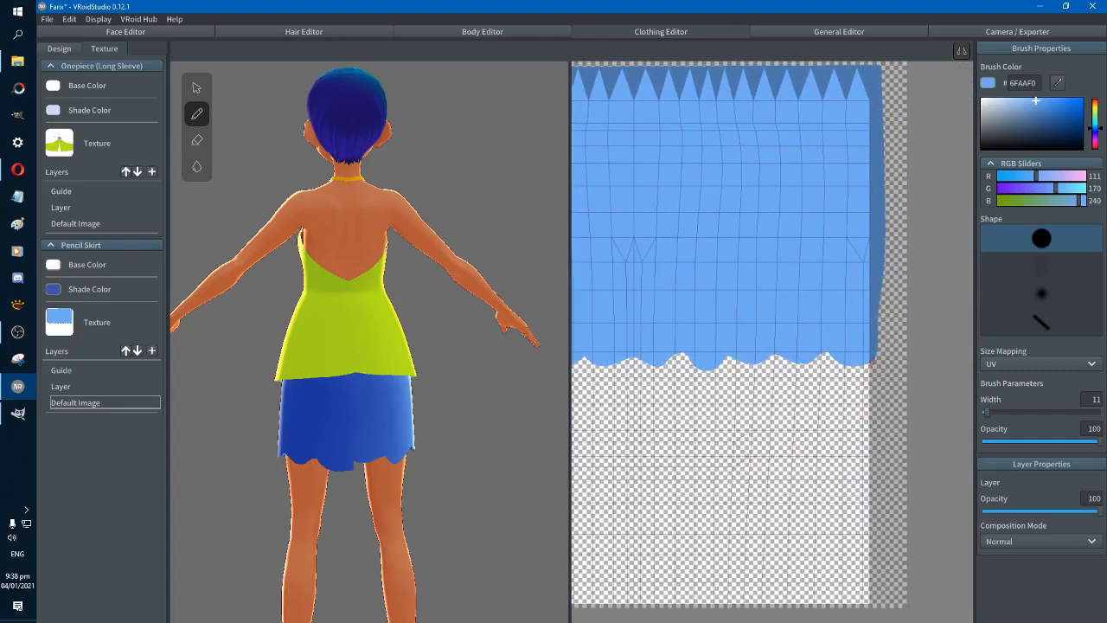
pyautogui.click(198, 140)
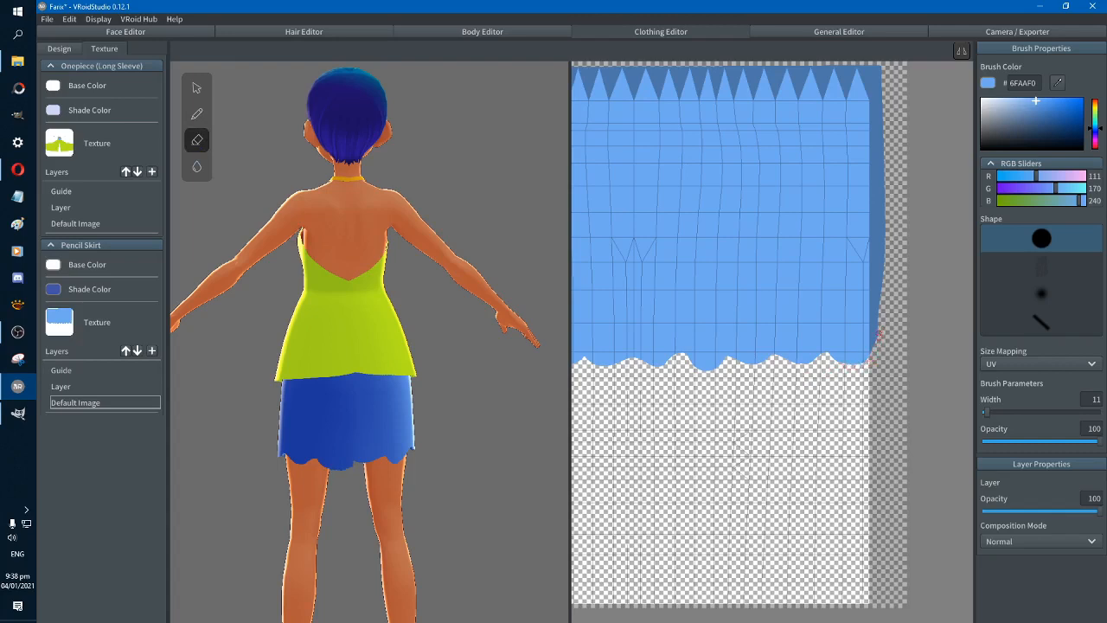
pyautogui.moveTo(870, 349); pyautogui.dragTo(865, 359)
pyautogui.click(201, 119)
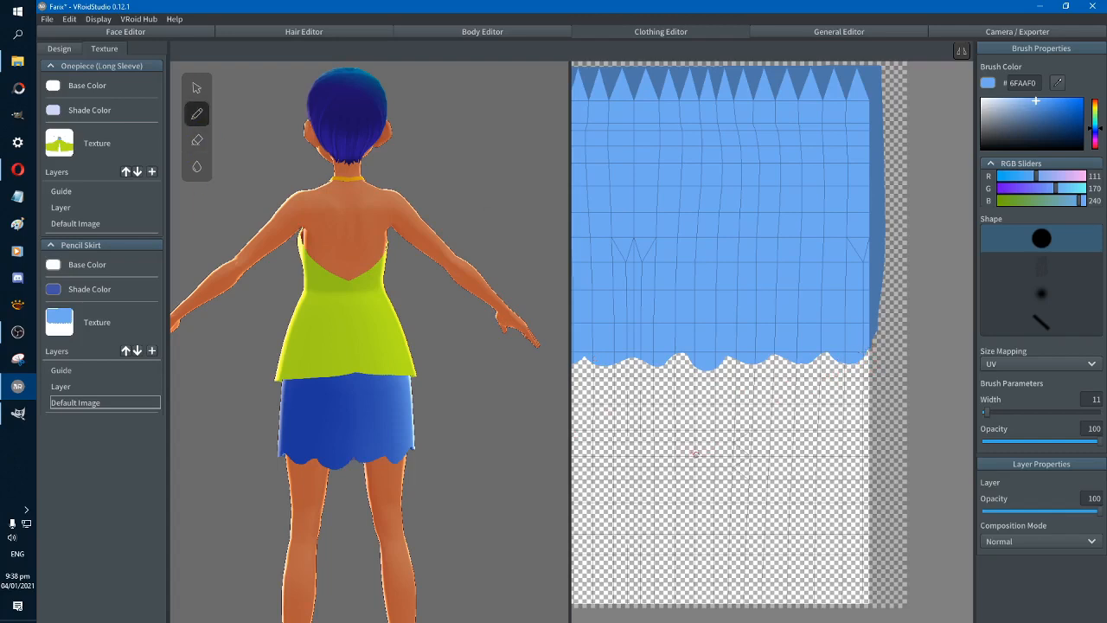
# Paint blue 6FAAF0 into the wide gap between the back scallops of the skirt hem and check the hem all around
pyautogui.moveTo(698, 437); pyautogui.dragTo(777, 431, button='middle')
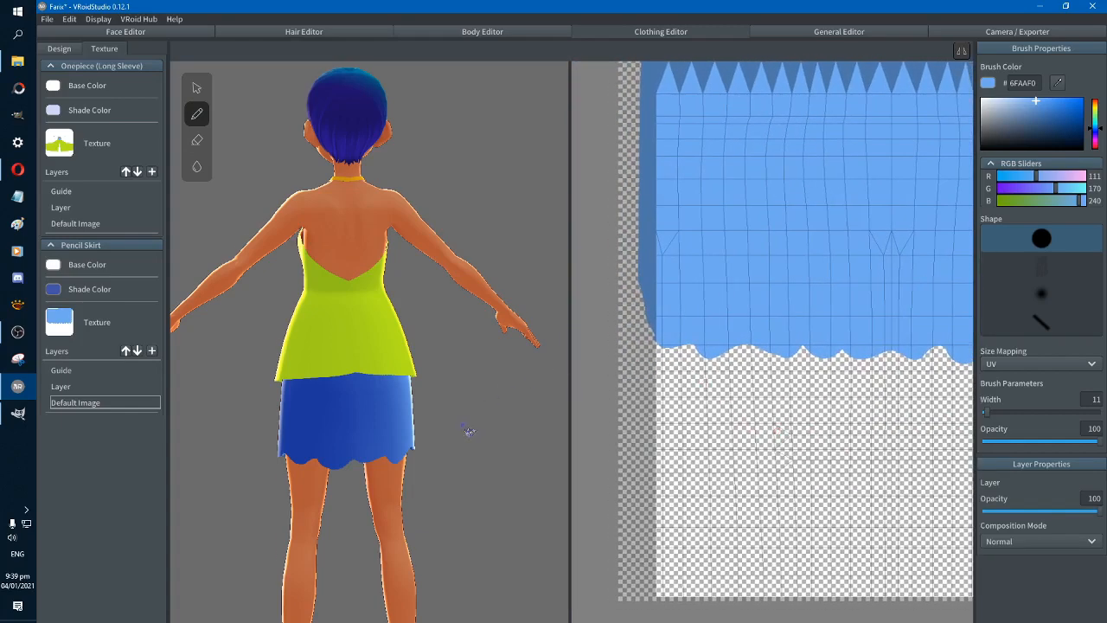
pyautogui.moveTo(468, 431); pyautogui.dragTo(423, 439, button='right')
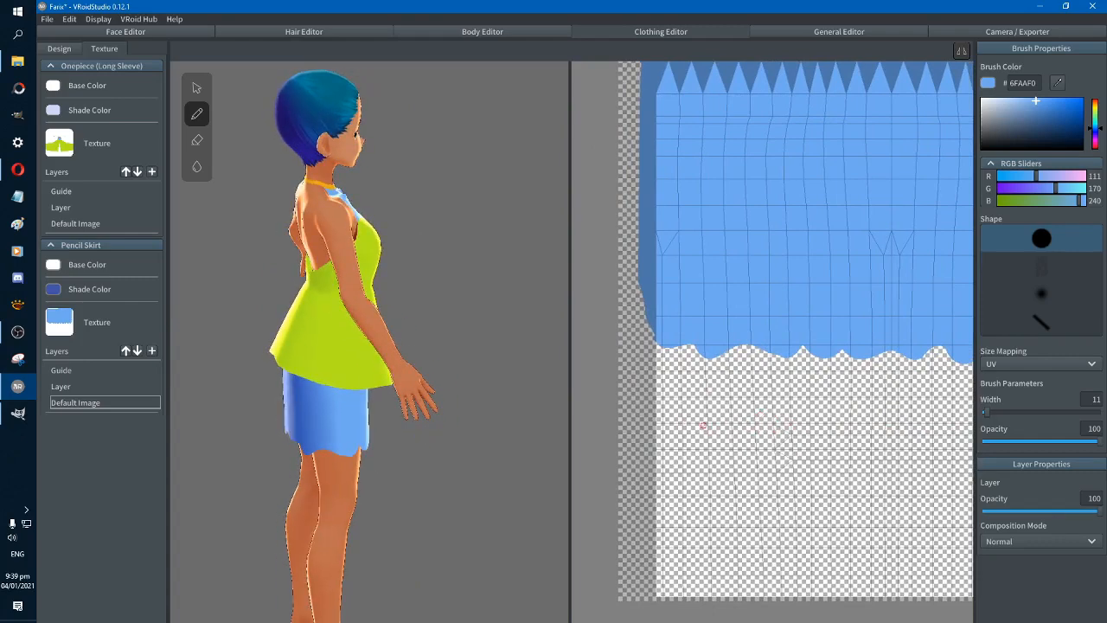
pyautogui.moveTo(703, 424); pyautogui.dragTo(643, 425, button='middle')
pyautogui.moveTo(683, 430); pyautogui.dragTo(808, 404, button='middle')
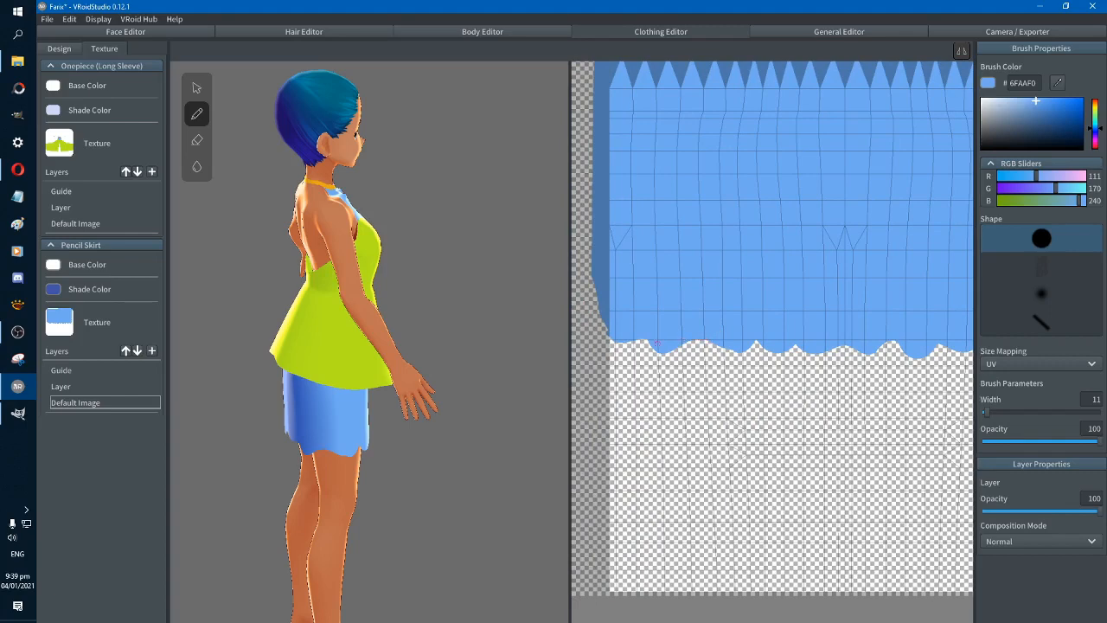
pyautogui.moveTo(462, 426); pyautogui.dragTo(490, 422, button='right')
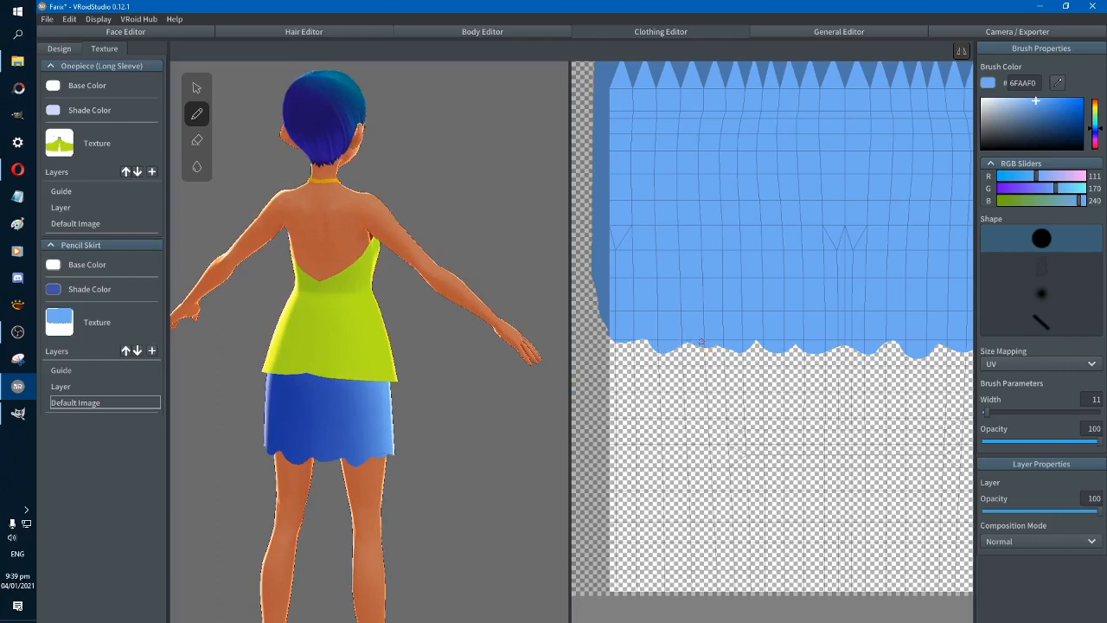
pyautogui.moveTo(500, 417)
pyautogui.mouseDown(button='right')
pyautogui.moveTo(445, 438)
pyautogui.moveTo(504, 432)
pyautogui.mouseUp(button='right')
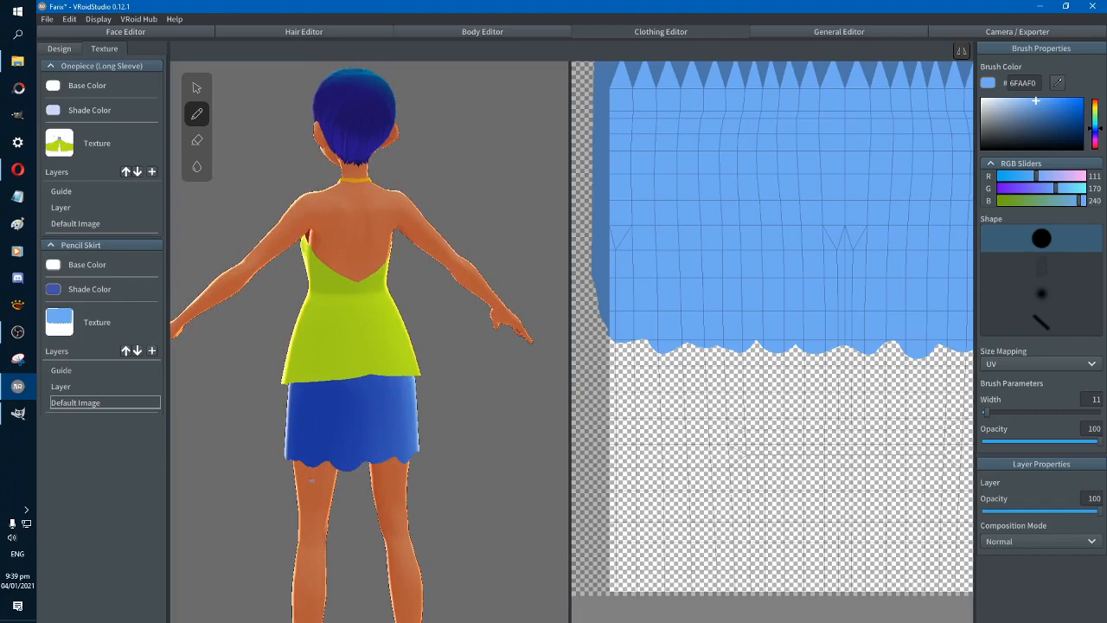
pyautogui.moveTo(282, 509); pyautogui.dragTo(386, 510, button='right')
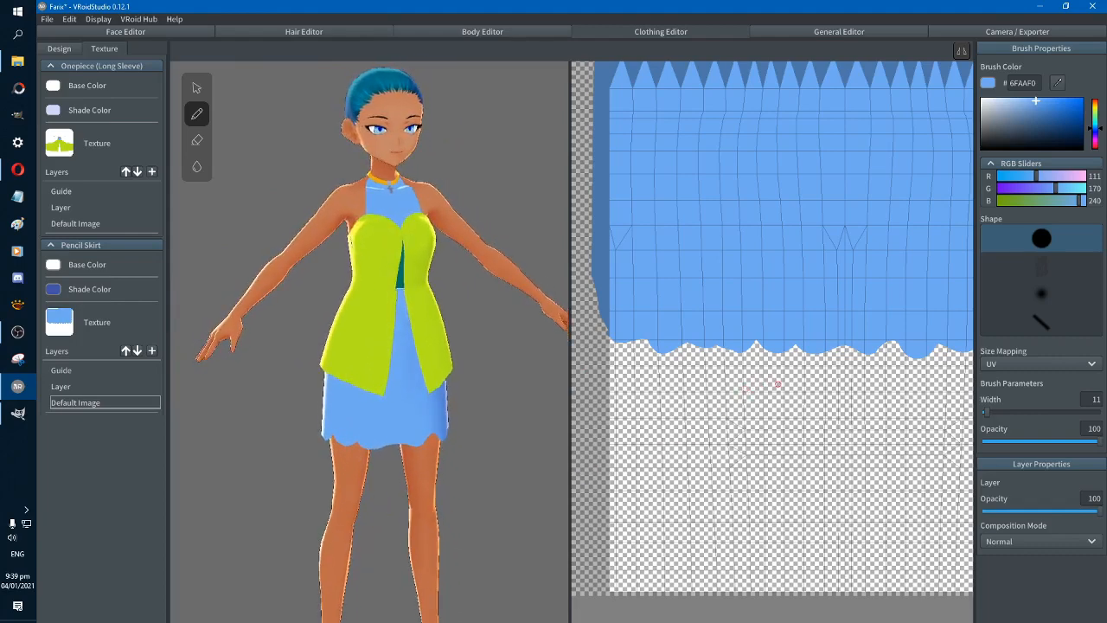
# Try extending the skirt hem at the front centre with blue 6FAAF0, and undo the stroke
pyautogui.moveTo(792, 387); pyautogui.dragTo(732, 370, button='middle')
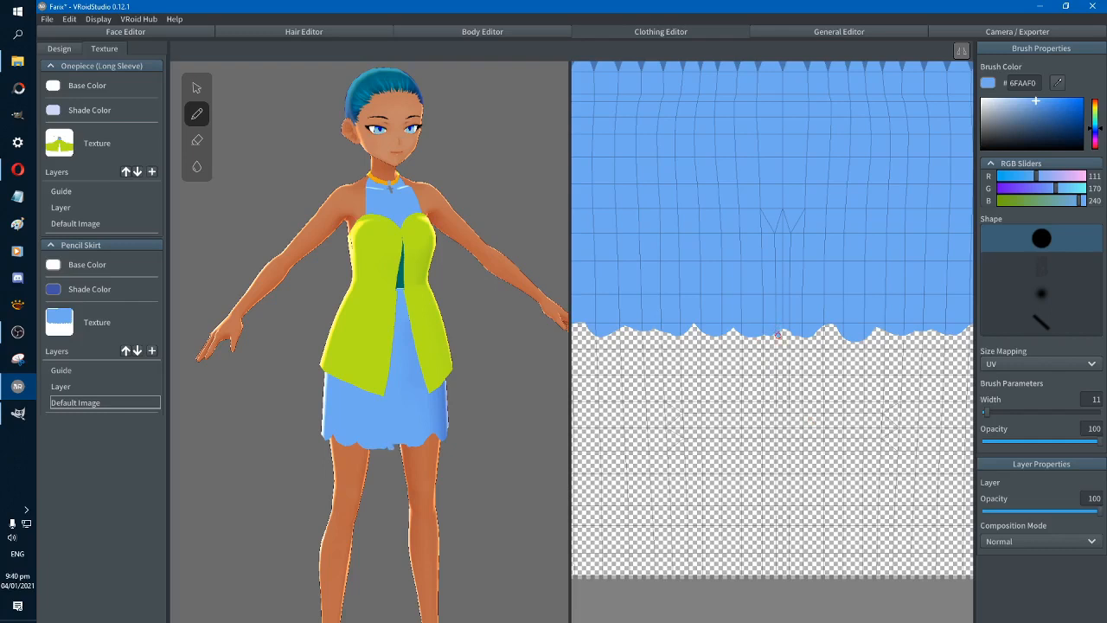
pyautogui.moveTo(780, 335)
pyautogui.mouseDown()
pyautogui.moveTo(909, 478)
pyautogui.moveTo(704, 472)
pyautogui.moveTo(754, 429)
pyautogui.moveTo(812, 418)
pyautogui.moveTo(809, 429)
pyautogui.mouseUp()
pyautogui.hotkey('ctrl', 'z')
pyautogui.moveTo(774, 387); pyautogui.dragTo(750, 369, button='middle')
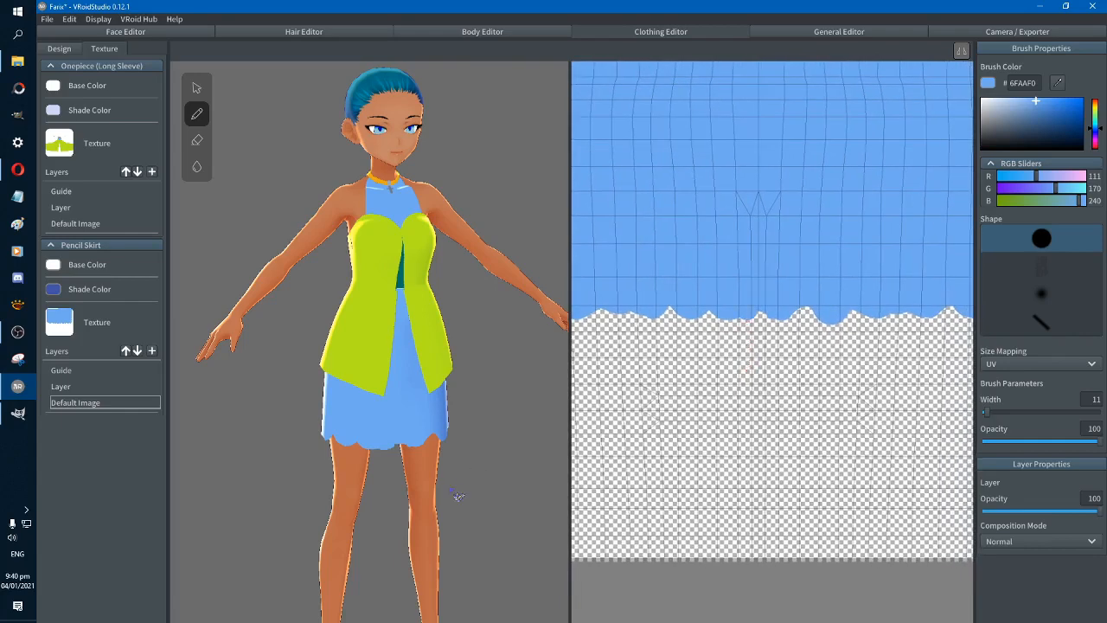
# Check the skirt hem on the model and switch to the Body Editor
pyautogui.moveTo(456, 496)
pyautogui.mouseDown(button='right')
pyautogui.moveTo(460, 481)
pyautogui.moveTo(507, 478)
pyautogui.moveTo(518, 502)
pyautogui.moveTo(538, 482)
pyautogui.moveTo(481, 450)
pyautogui.moveTo(487, 461)
pyautogui.moveTo(326, 497)
pyautogui.moveTo(402, 498)
pyautogui.moveTo(340, 445)
pyautogui.moveTo(349, 510)
pyautogui.moveTo(380, 514)
pyautogui.moveTo(367, 511)
pyautogui.mouseUp(button='right')
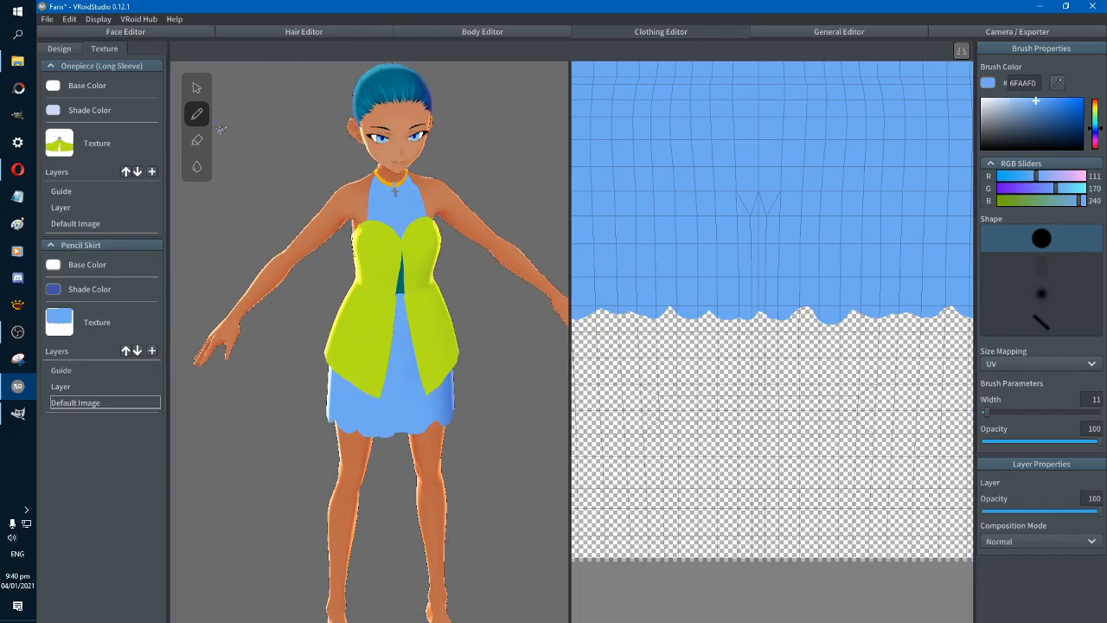
pyautogui.click(487, 33)
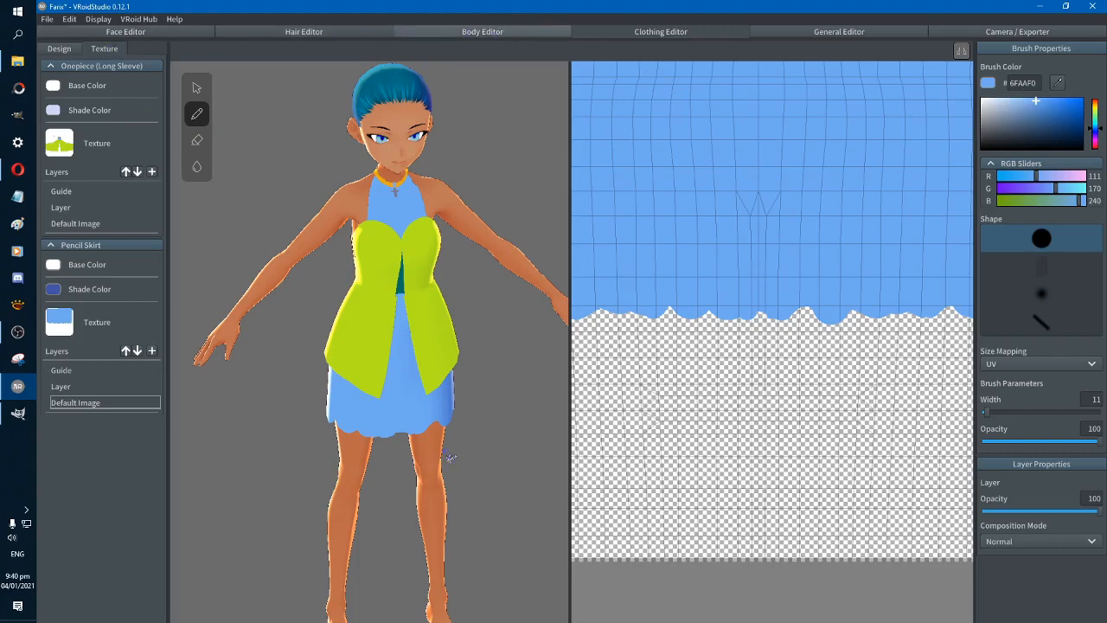
# Repaint the bright blue chest patch on the body texture's Layer in 6FAAF0 with a 54-wide brush and check the dress opening on the model
pyautogui.click(104, 49)
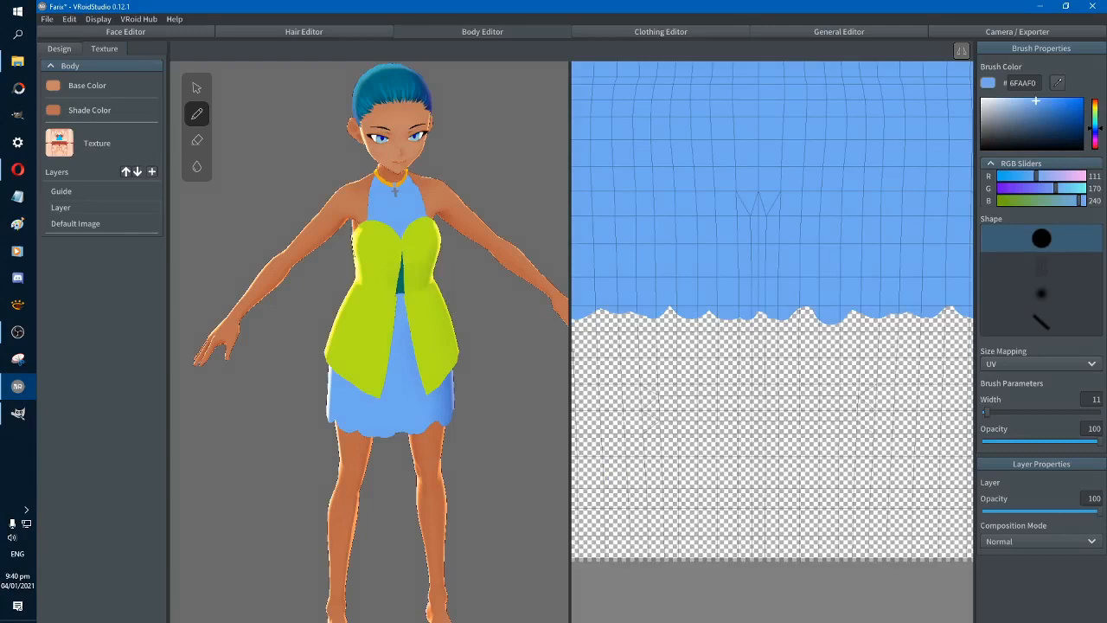
pyautogui.click(95, 207)
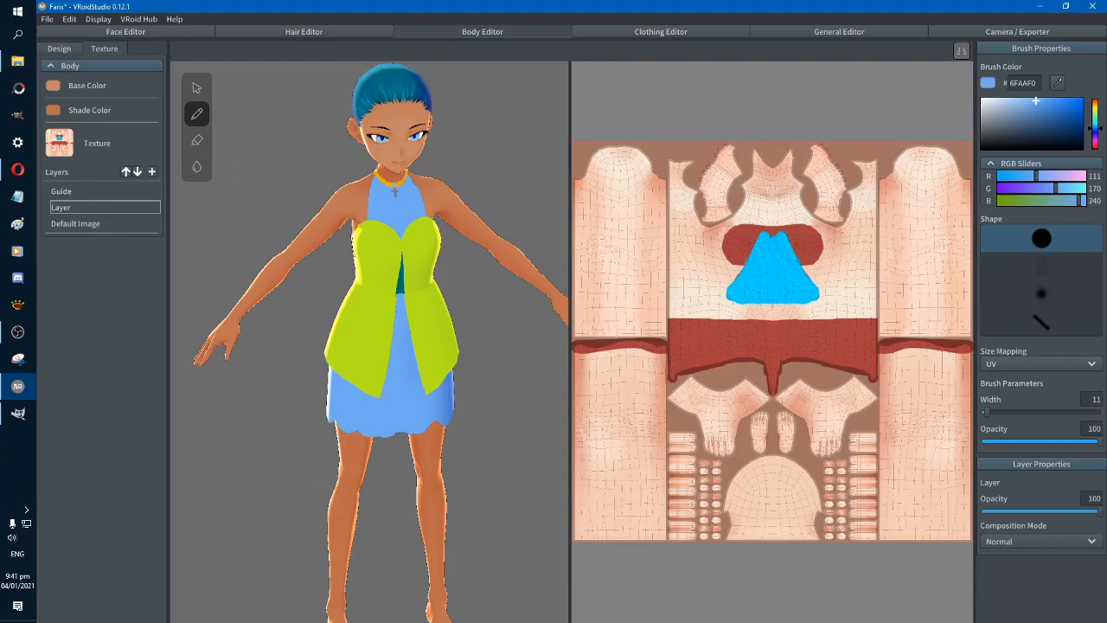
pyautogui.moveTo(472, 295); pyautogui.dragTo(463, 279, button='right')
pyautogui.click(1003, 413)
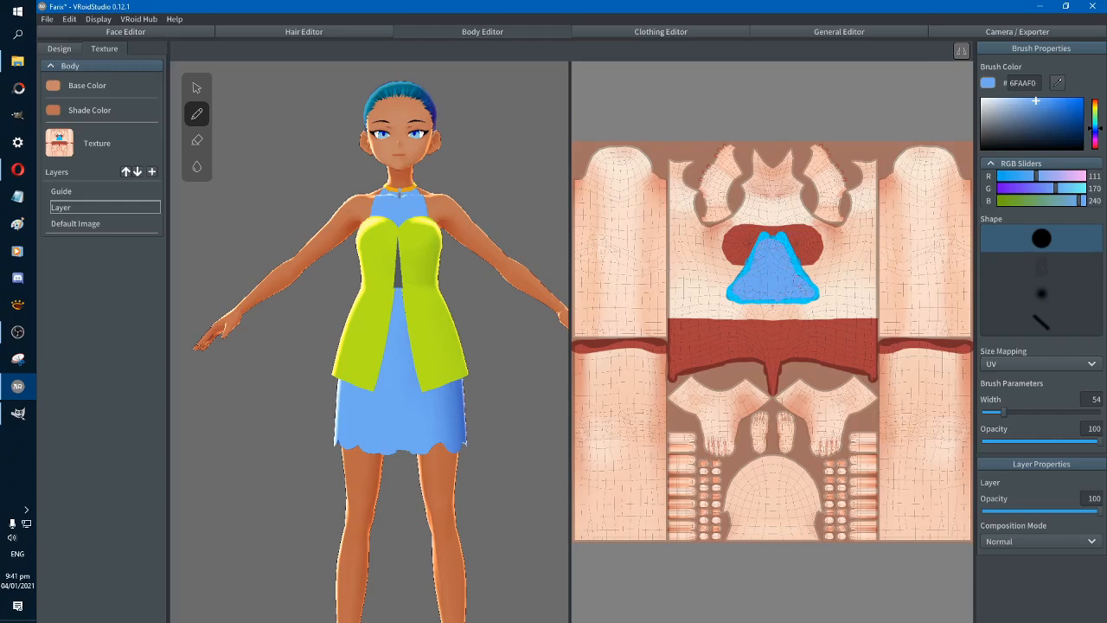
pyautogui.moveTo(755, 247); pyautogui.dragTo(752, 254)
pyautogui.moveTo(518, 327); pyautogui.dragTo(516, 334, button='right')
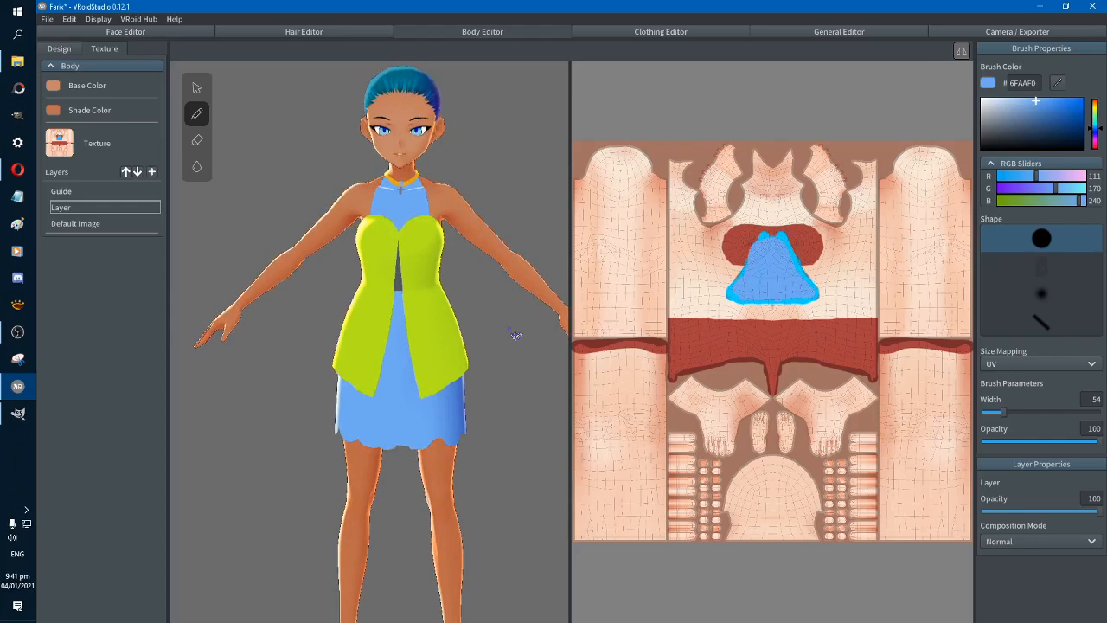
pyautogui.moveTo(519, 388)
pyautogui.mouseDown(button='right')
pyautogui.moveTo(474, 388)
pyautogui.moveTo(510, 385)
pyautogui.mouseUp(button='right')
pyautogui.moveTo(308, 330); pyautogui.dragTo(341, 342, button='right')
pyautogui.moveTo(302, 391)
pyautogui.mouseDown(button='right')
pyautogui.moveTo(349, 382)
pyautogui.moveTo(288, 382)
pyautogui.mouseUp(button='right')
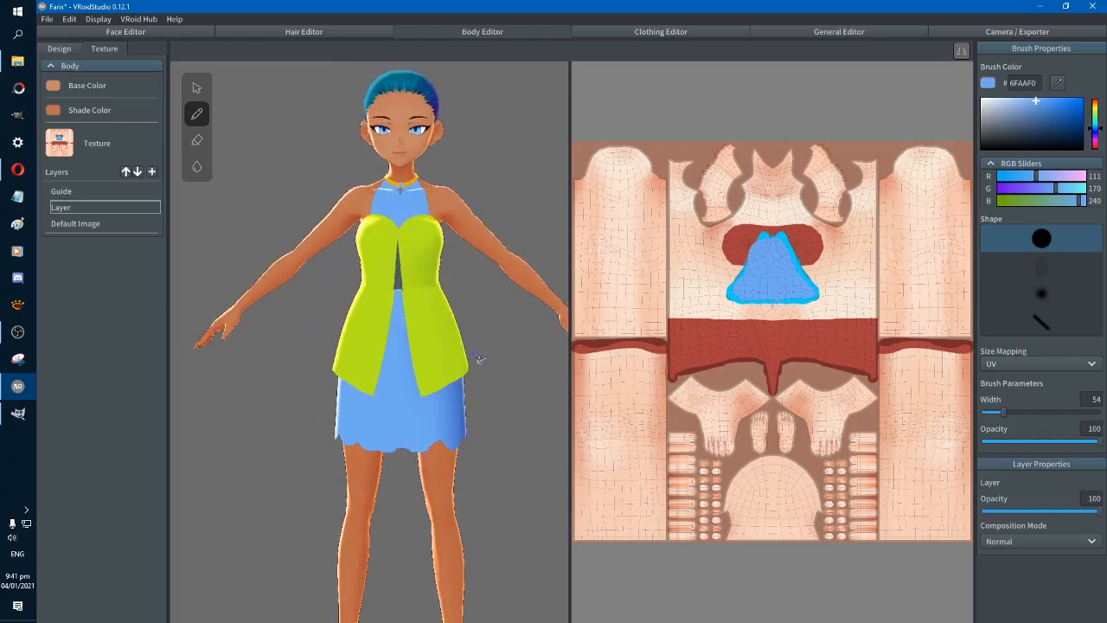
pyautogui.moveTo(476, 363); pyautogui.dragTo(477, 375, button='right')
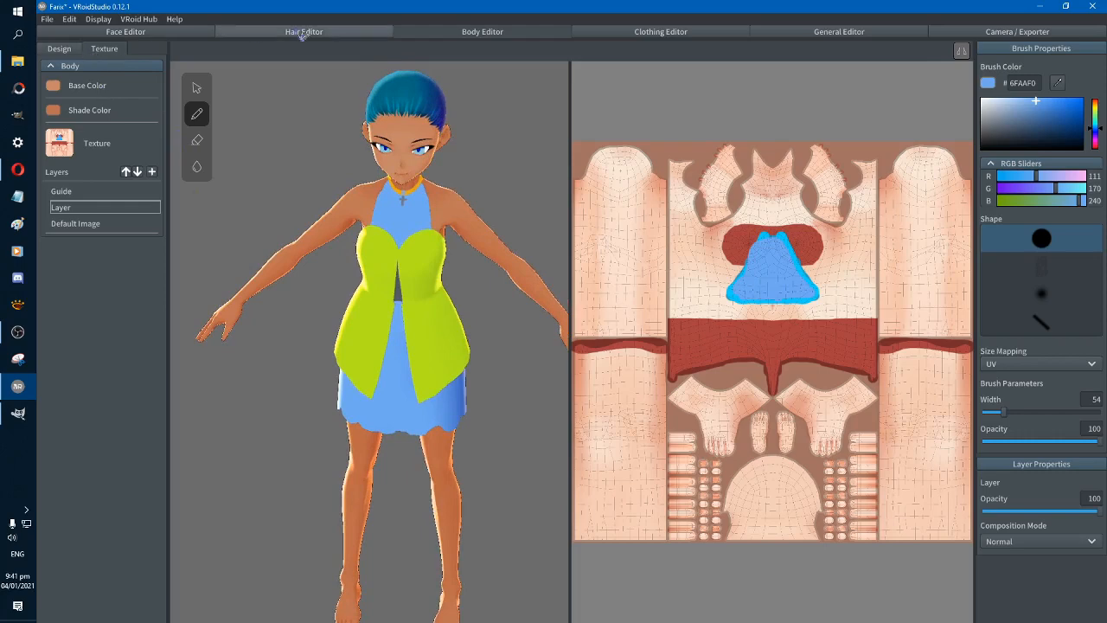
# Add a pale blue CFE0F5 highlight to the centre of the necklace's cross on the one-piece texture with a 14-wide brush and check it
pyautogui.click(628, 35)
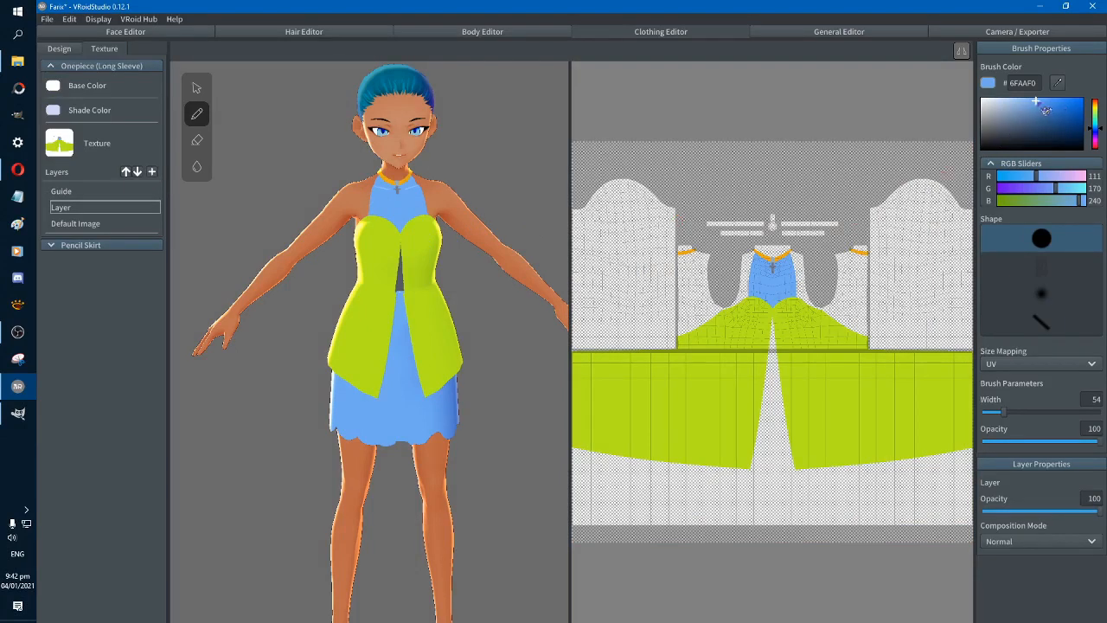
pyautogui.click(1024, 105)
pyautogui.moveTo(1024, 106); pyautogui.dragTo(996, 99)
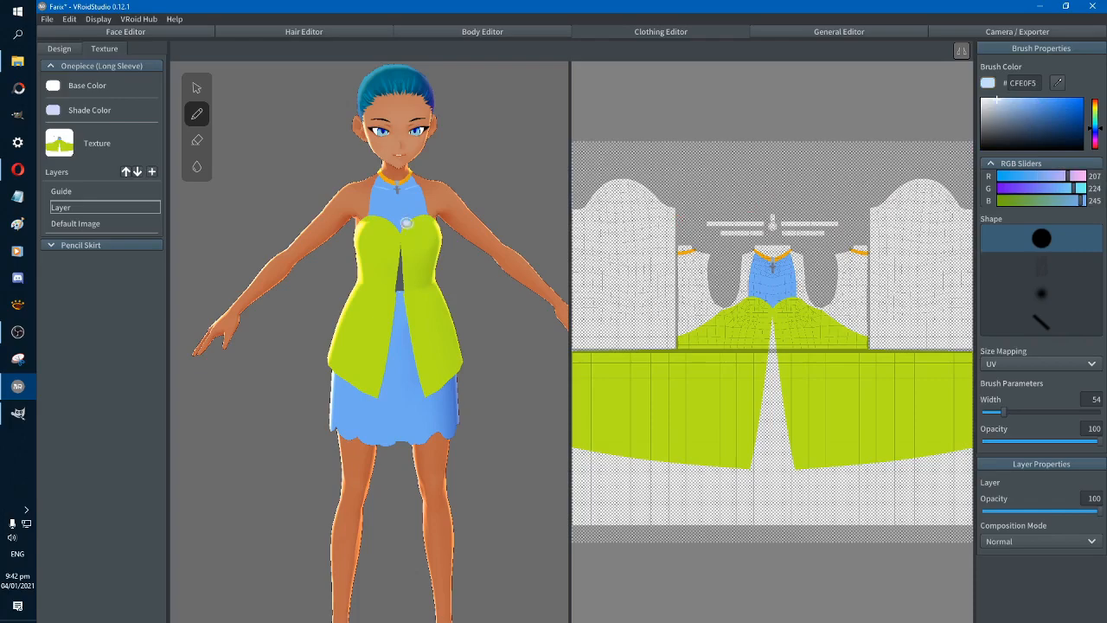
pyautogui.scroll(3, 397, 188)
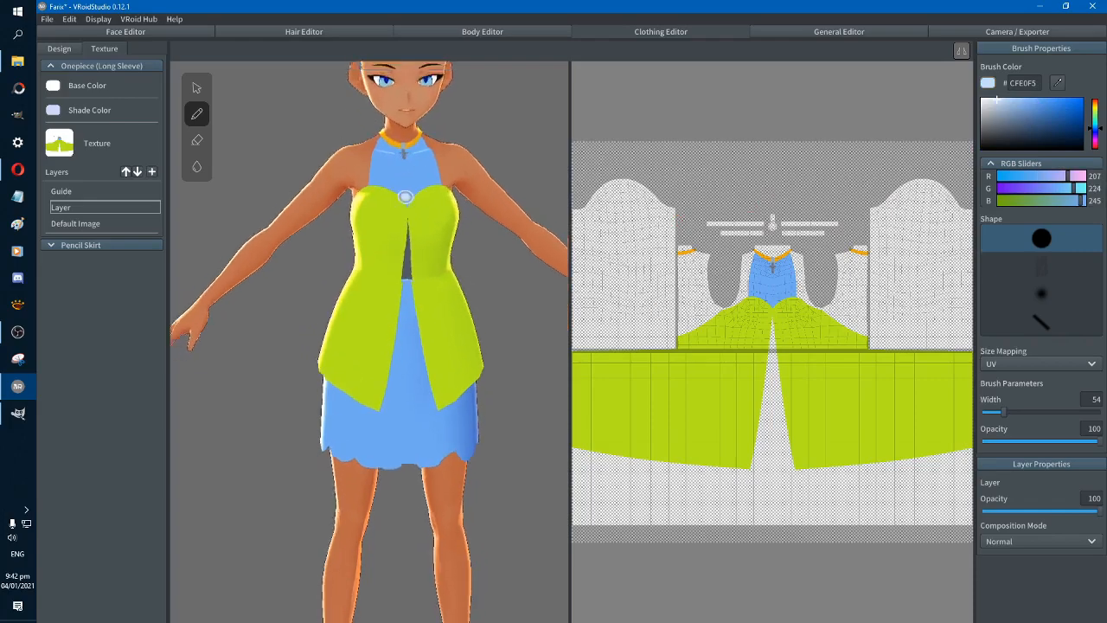
pyautogui.scroll(3, 735, 300)
pyautogui.scroll(4, 735, 300)
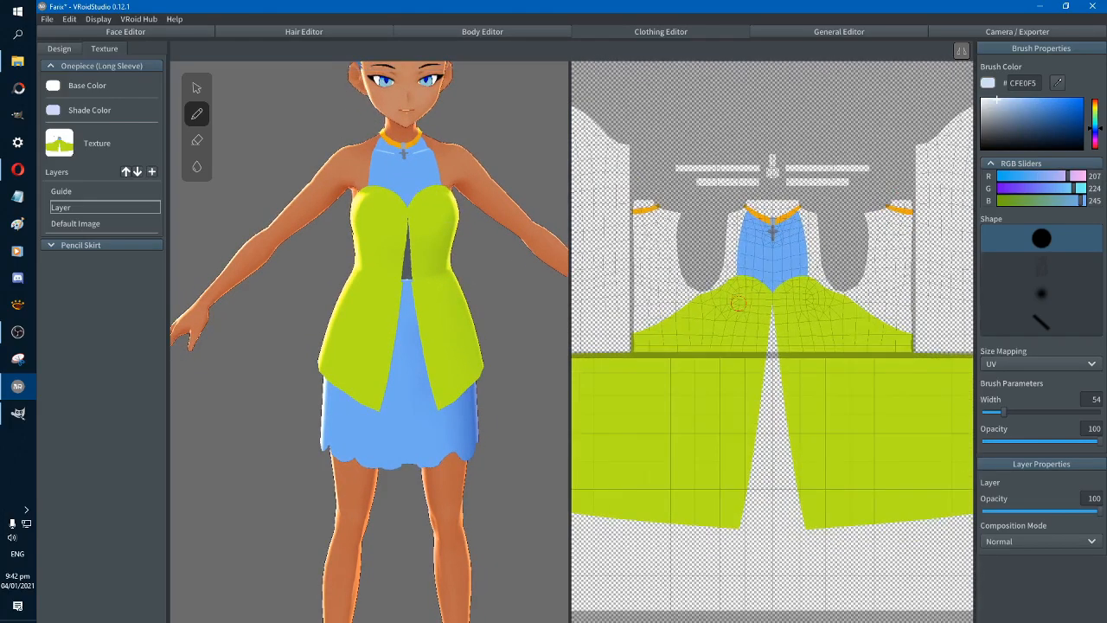
pyautogui.scroll(4, 744, 313)
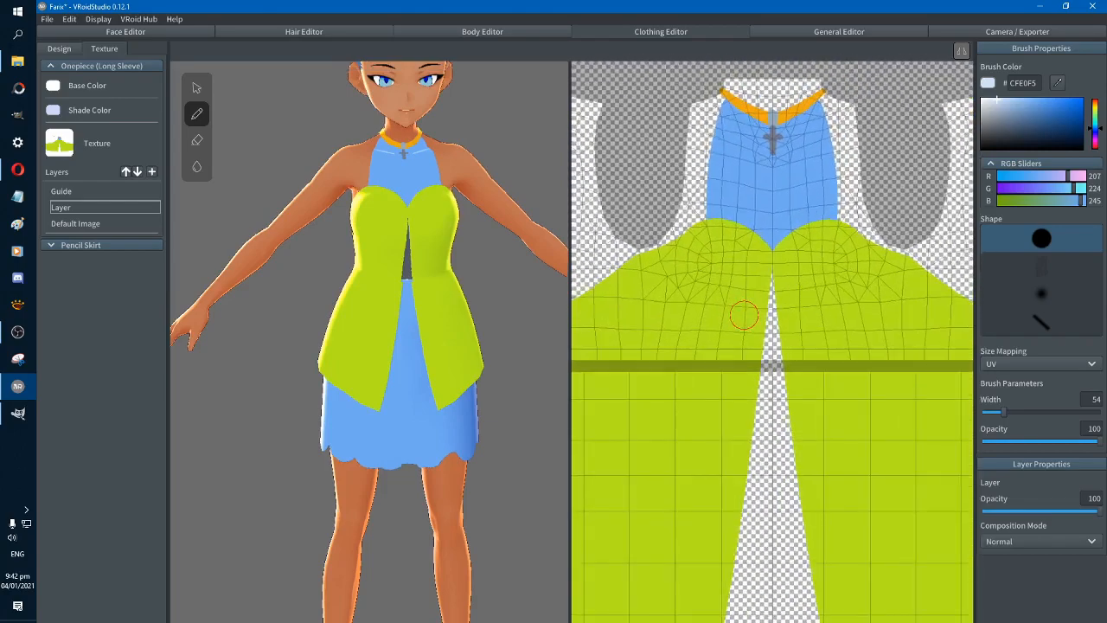
pyautogui.scroll(1, 744, 314)
pyautogui.scroll(-1, 744, 316)
pyautogui.moveTo(827, 204); pyautogui.dragTo(799, 302, button='middle')
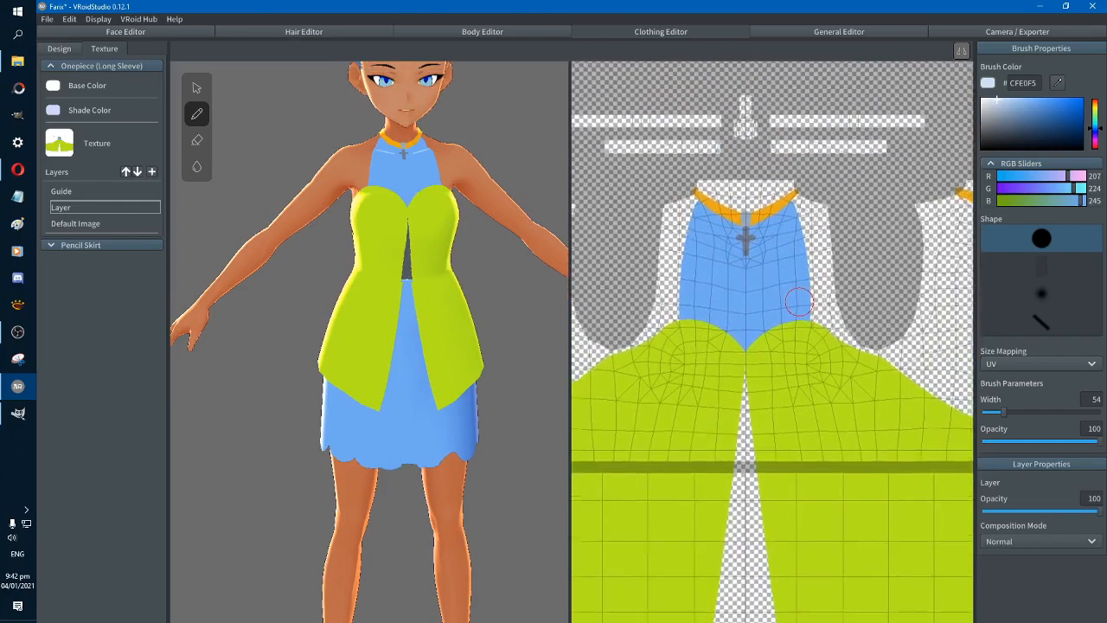
pyautogui.scroll(2, 799, 301)
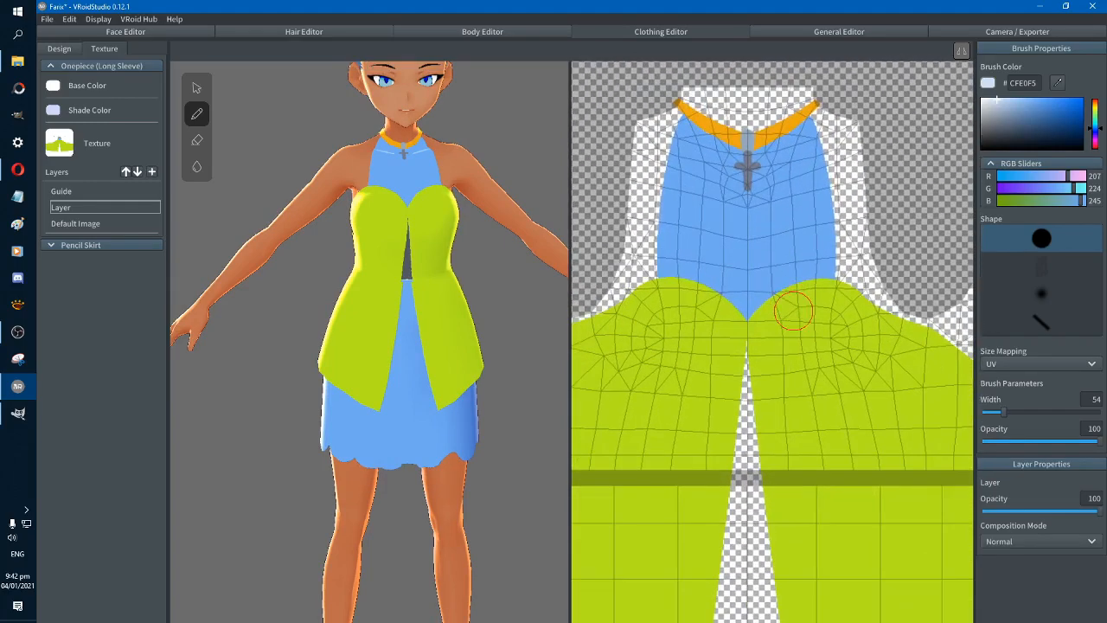
pyautogui.moveTo(796, 314); pyautogui.dragTo(795, 481, button='middle')
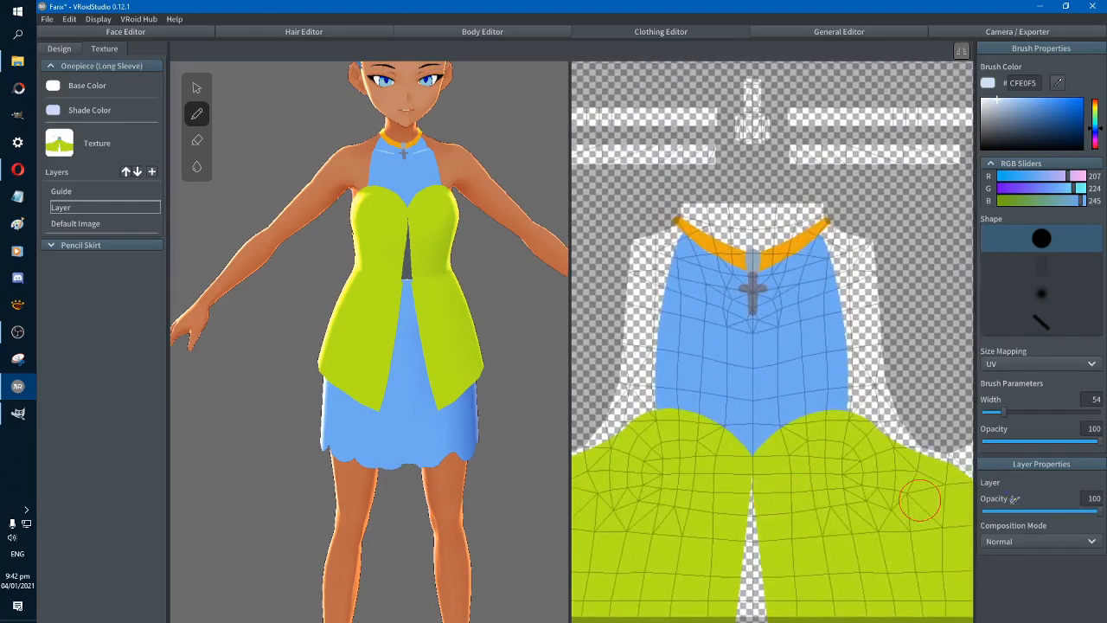
pyautogui.moveTo(1003, 412); pyautogui.dragTo(988, 413)
pyautogui.moveTo(544, 338)
pyautogui.mouseDown(button='right')
pyautogui.moveTo(467, 343)
pyautogui.moveTo(537, 341)
pyautogui.moveTo(551, 362)
pyautogui.moveTo(554, 352)
pyautogui.mouseUp(button='right')
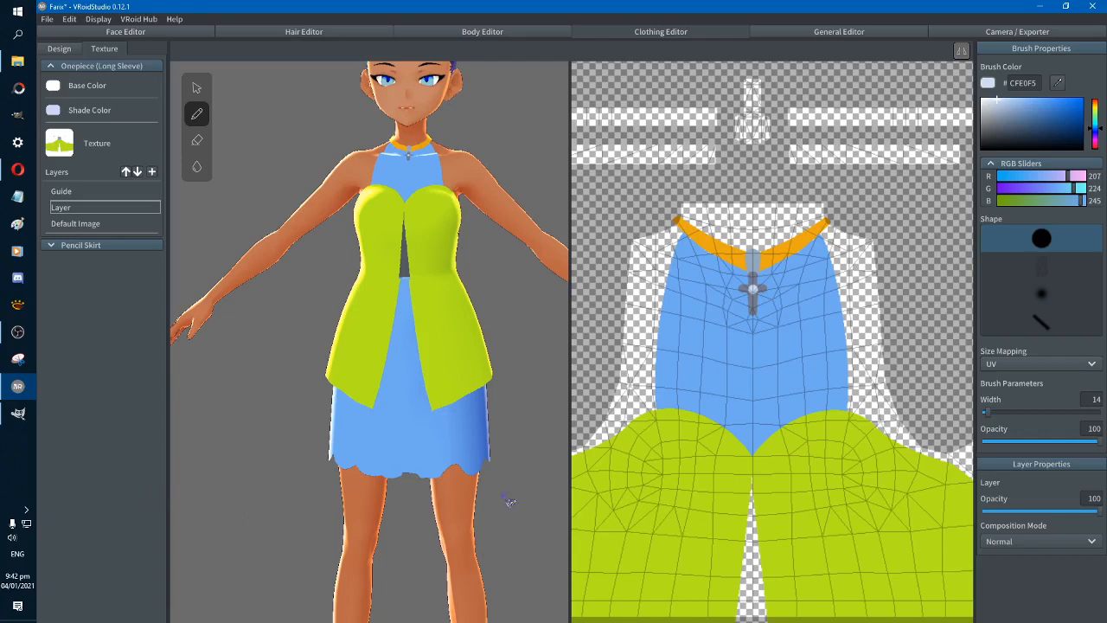
pyautogui.moveTo(517, 502); pyautogui.dragTo(485, 474, button='right')
pyautogui.scroll(-2, 762, 423)
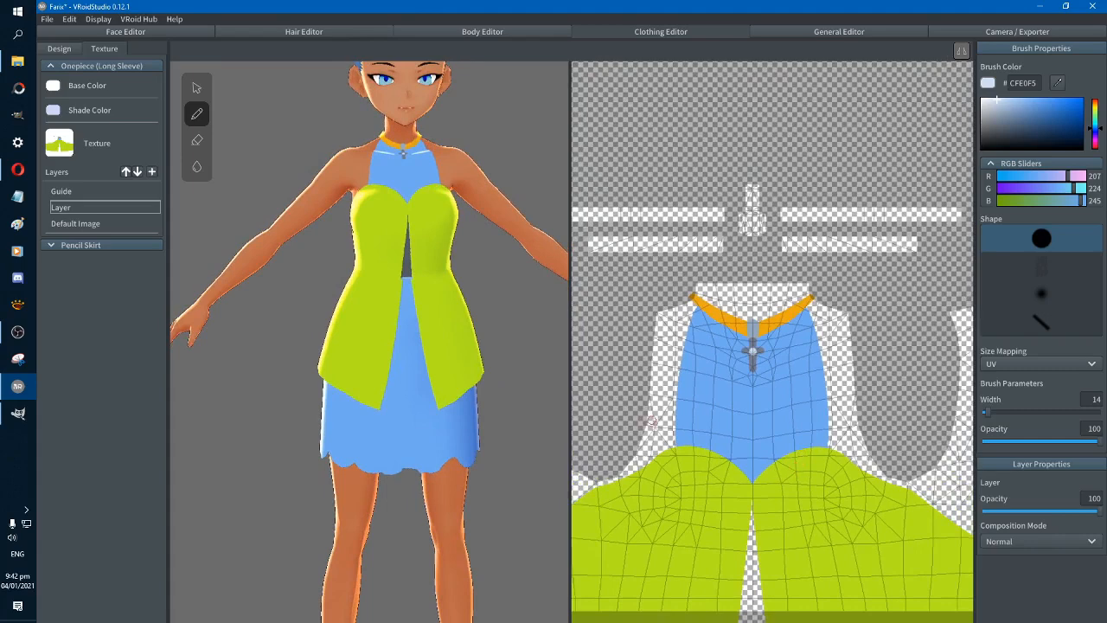
# Select the pencil skirt's Default Image, sample its blue, lower red to 59 for 3BAAF0, and try a vertical fold stroke before undoing it
pyautogui.click(128, 246)
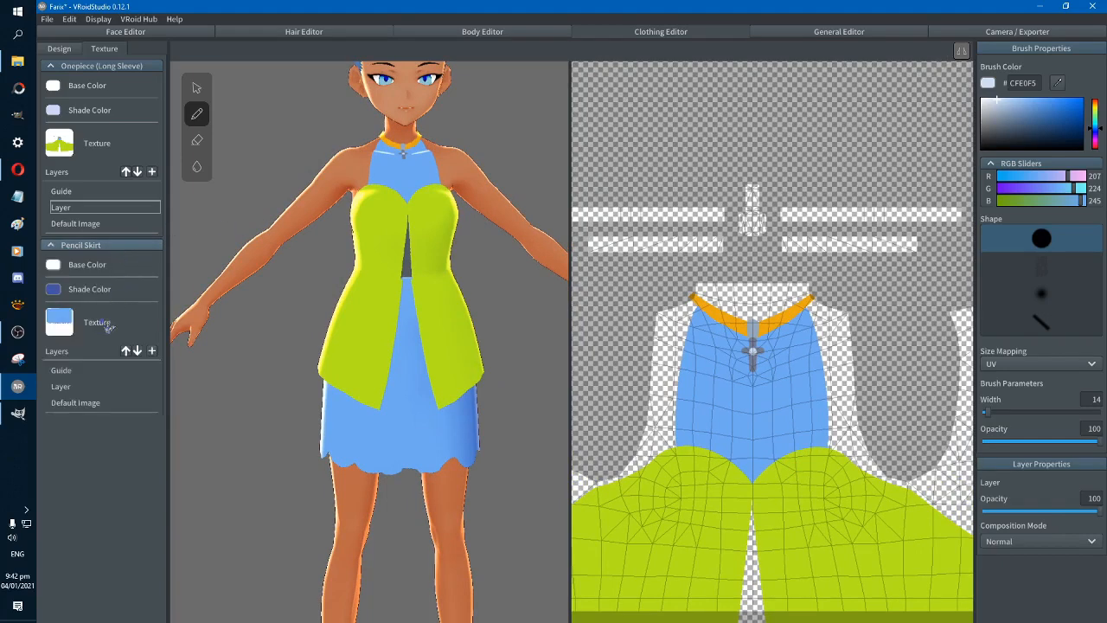
pyautogui.click(104, 405)
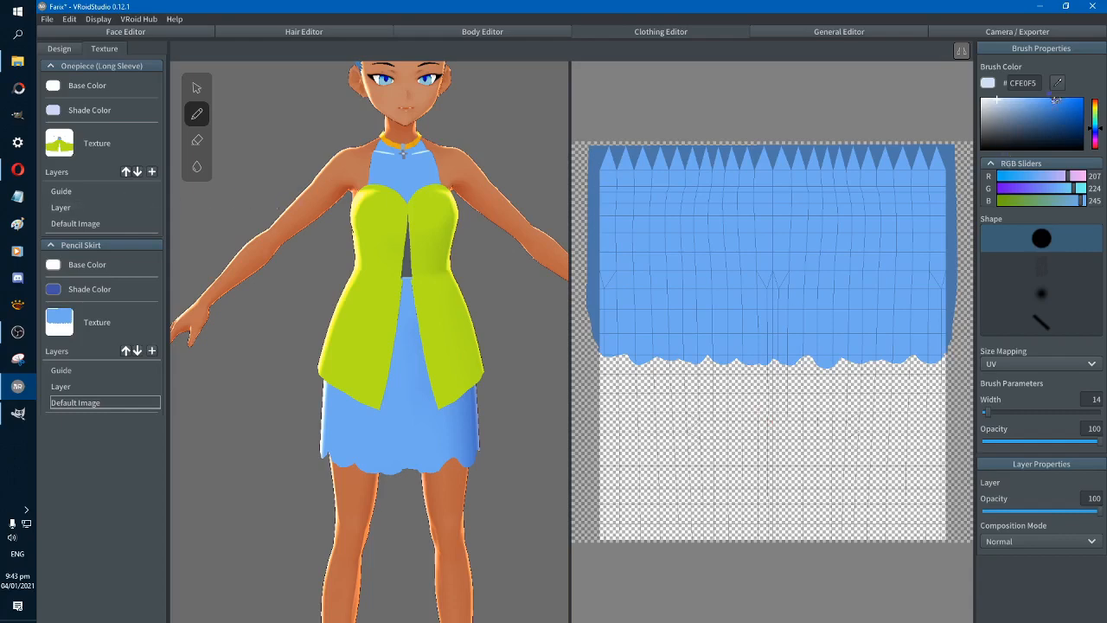
pyautogui.click(889, 212)
pyautogui.click(1059, 85)
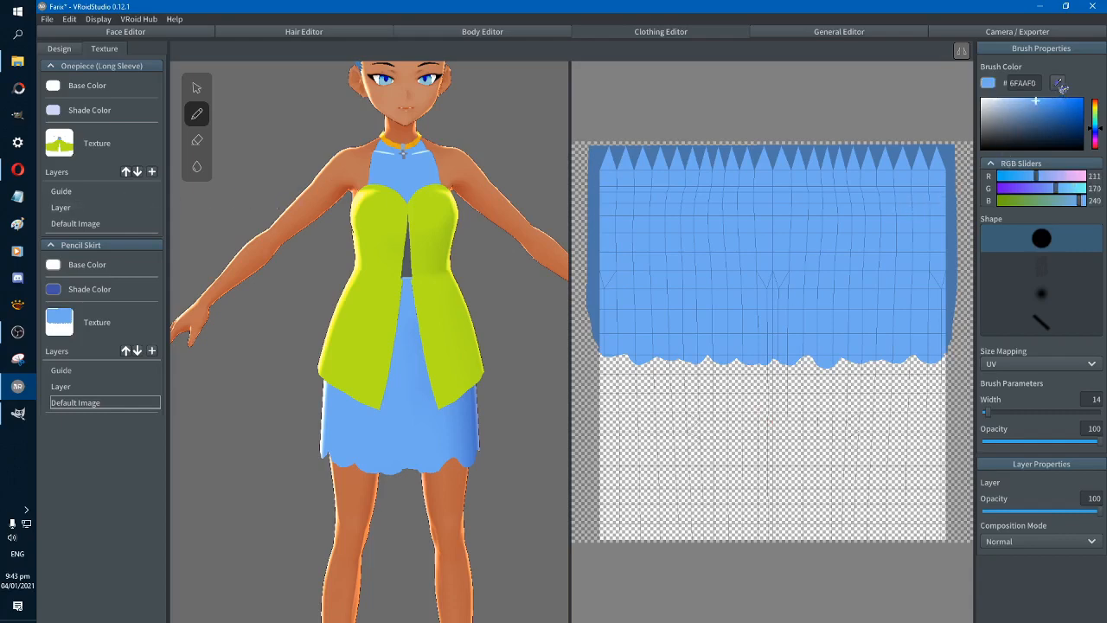
pyautogui.moveTo(1038, 177); pyautogui.dragTo(1019, 180)
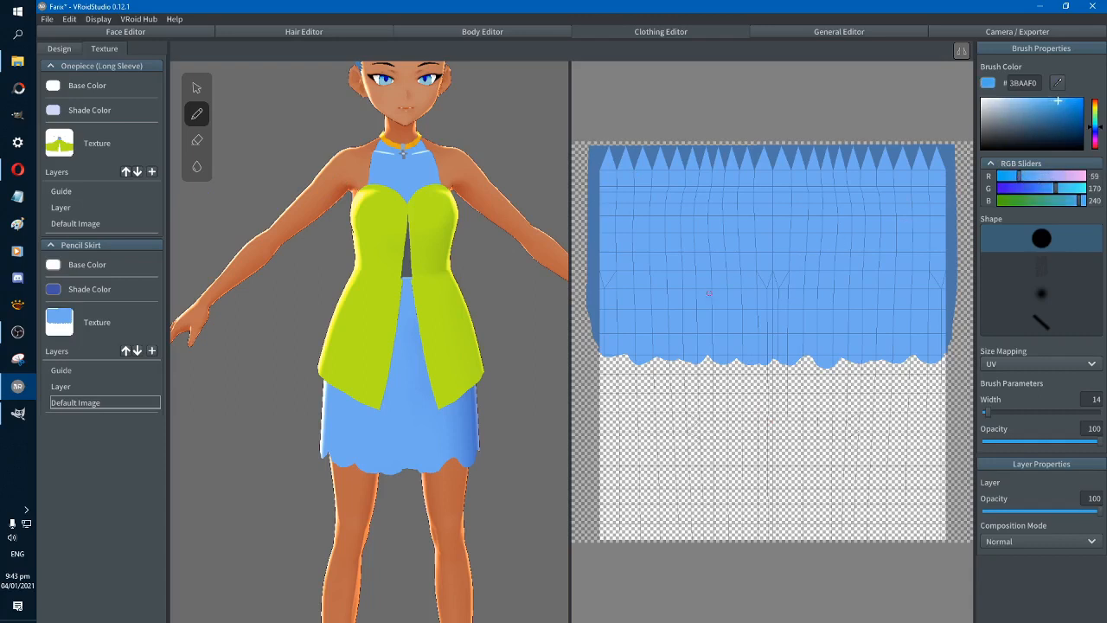
pyautogui.moveTo(712, 335); pyautogui.dragTo(715, 274)
pyautogui.hotkey('ctrl', 'z')
# Darken the brush colour to 2182BF and try vertical fold strokes on the skirt with the hard round brush, undoing each one
pyautogui.moveTo(1069, 111); pyautogui.dragTo(1065, 111)
pyautogui.moveTo(726, 347)
pyautogui.mouseDown()
pyautogui.moveTo(738, 240)
pyautogui.moveTo(741, 339)
pyautogui.mouseUp()
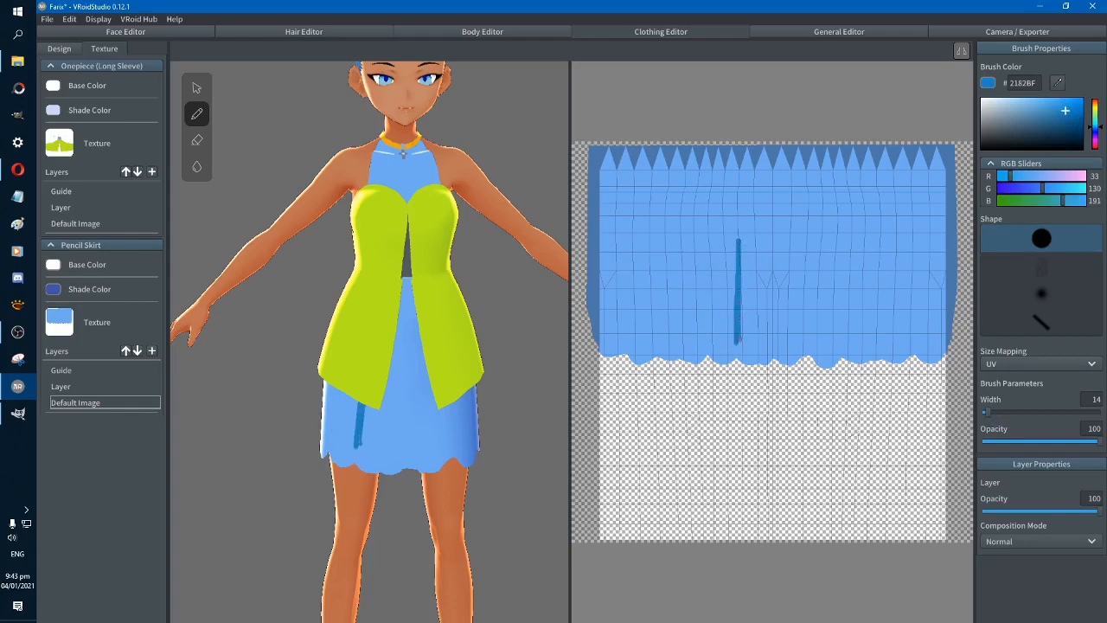
pyautogui.hotkey('ctrl', 'z')
pyautogui.moveTo(765, 218)
pyautogui.mouseDown()
pyautogui.moveTo(765, 343)
pyautogui.moveTo(766, 216)
pyautogui.mouseUp()
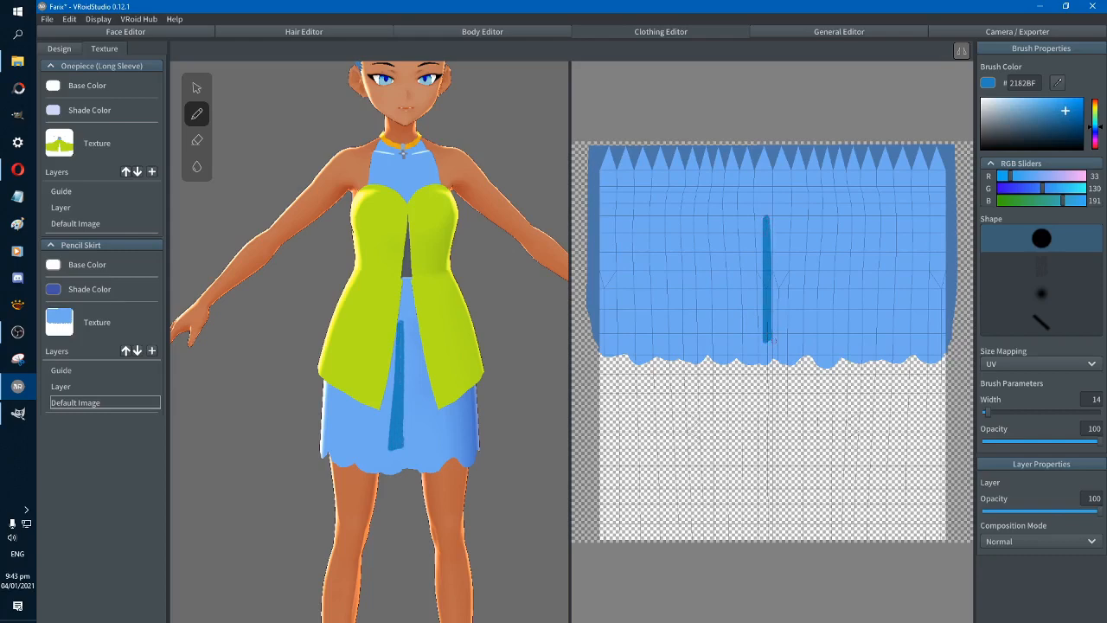
pyautogui.hotkey('ctrl', 'z')
# With the soft round brush in 2182BF, paint a vertical fold line at the skirt's front centre and a slanted one beside it
pyautogui.click(1041, 294)
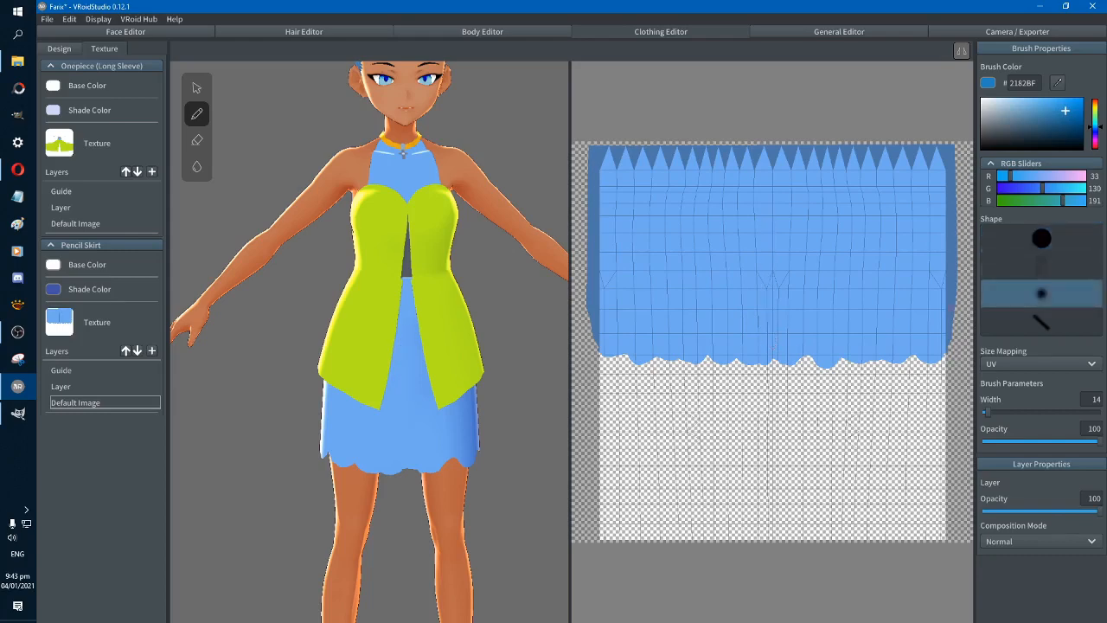
pyautogui.moveTo(767, 242)
pyautogui.mouseDown()
pyautogui.moveTo(767, 351)
pyautogui.moveTo(769, 244)
pyautogui.mouseUp()
pyautogui.moveTo(771, 334); pyautogui.dragTo(770, 349)
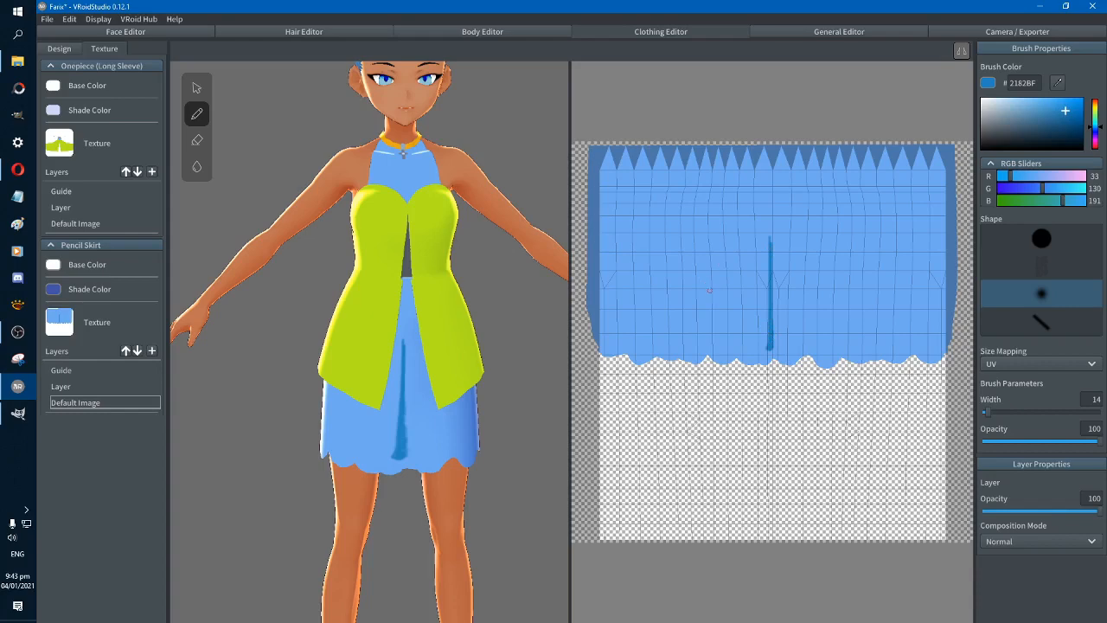
pyautogui.moveTo(746, 269); pyautogui.dragTo(740, 350)
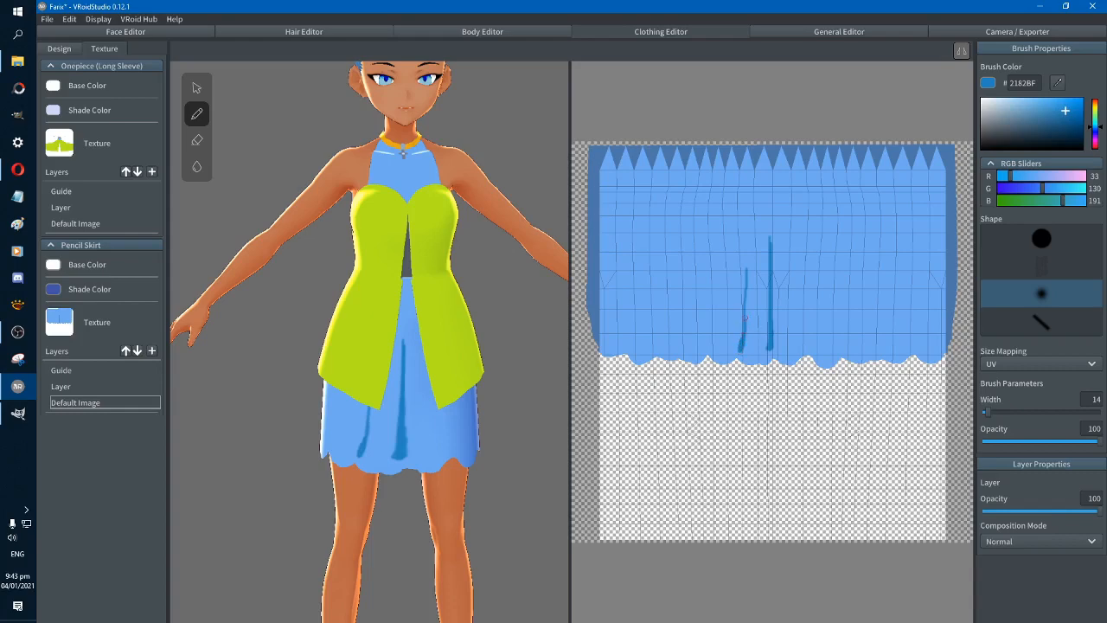
pyautogui.moveTo(744, 301)
pyautogui.mouseDown()
pyautogui.moveTo(745, 270)
pyautogui.moveTo(736, 349)
pyautogui.mouseUp()
pyautogui.hotkey('ctrl', 'z')
pyautogui.hotkey('ctrl', 'z')
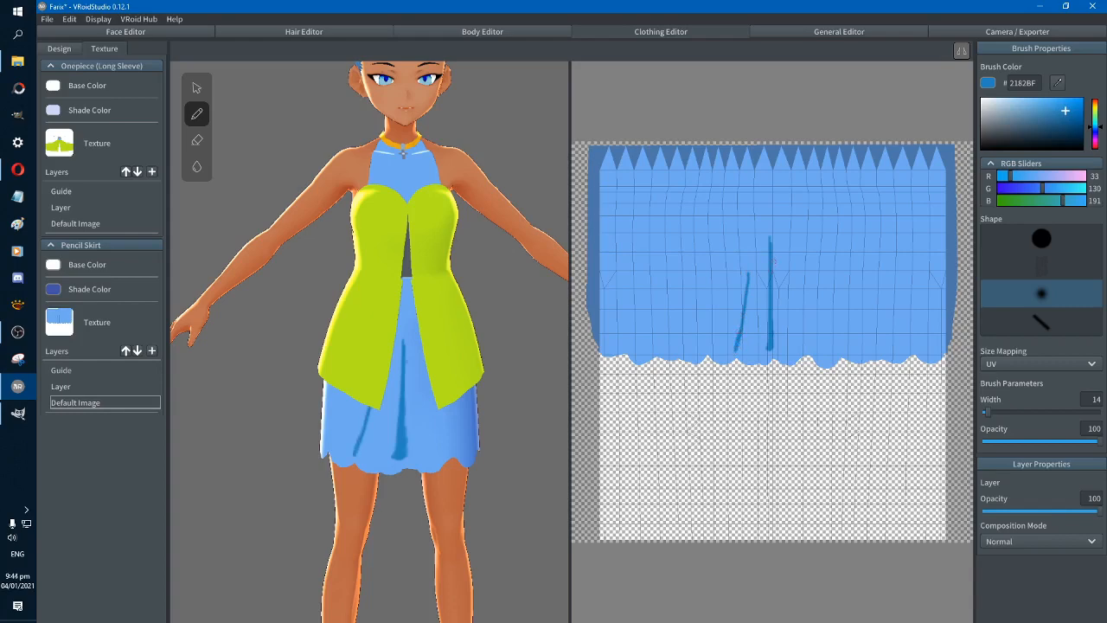
# Paint long vertical fold lines in 2182BF toward both sides of the skirt's front, undoing a stray stroke near the centre
pyautogui.moveTo(773, 260); pyautogui.dragTo(779, 322)
pyautogui.hotkey('ctrl', 'z')
pyautogui.moveTo(822, 352)
pyautogui.mouseDown()
pyautogui.moveTo(821, 243)
pyautogui.moveTo(826, 355)
pyautogui.mouseUp()
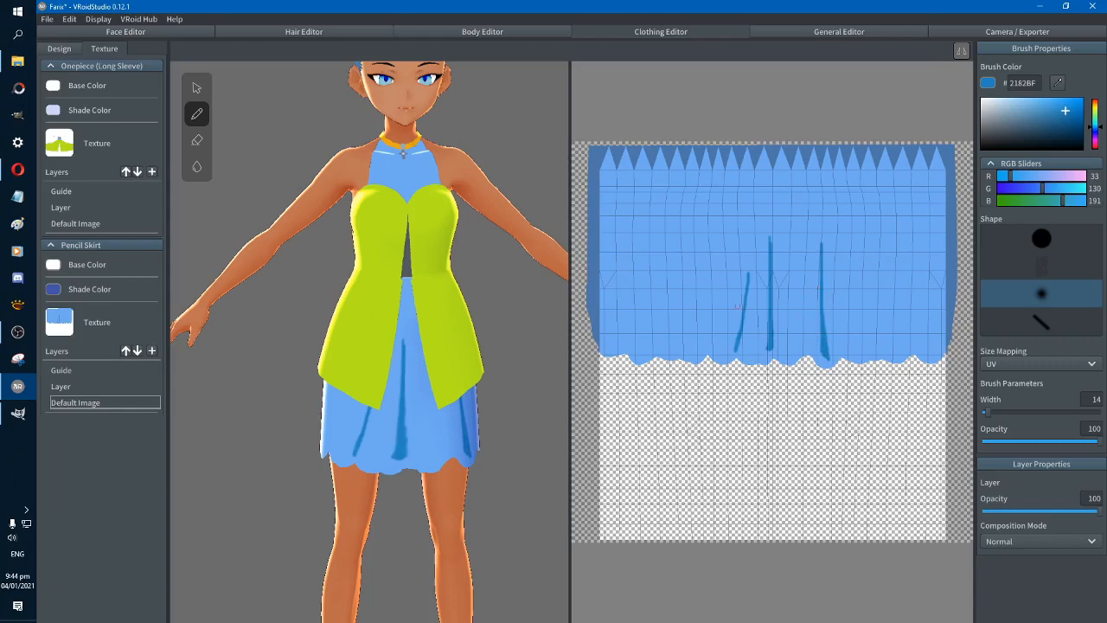
pyautogui.moveTo(701, 347)
pyautogui.mouseDown()
pyautogui.moveTo(700, 254)
pyautogui.moveTo(700, 301)
pyautogui.mouseUp()
pyautogui.moveTo(701, 250); pyautogui.dragTo(701, 287)
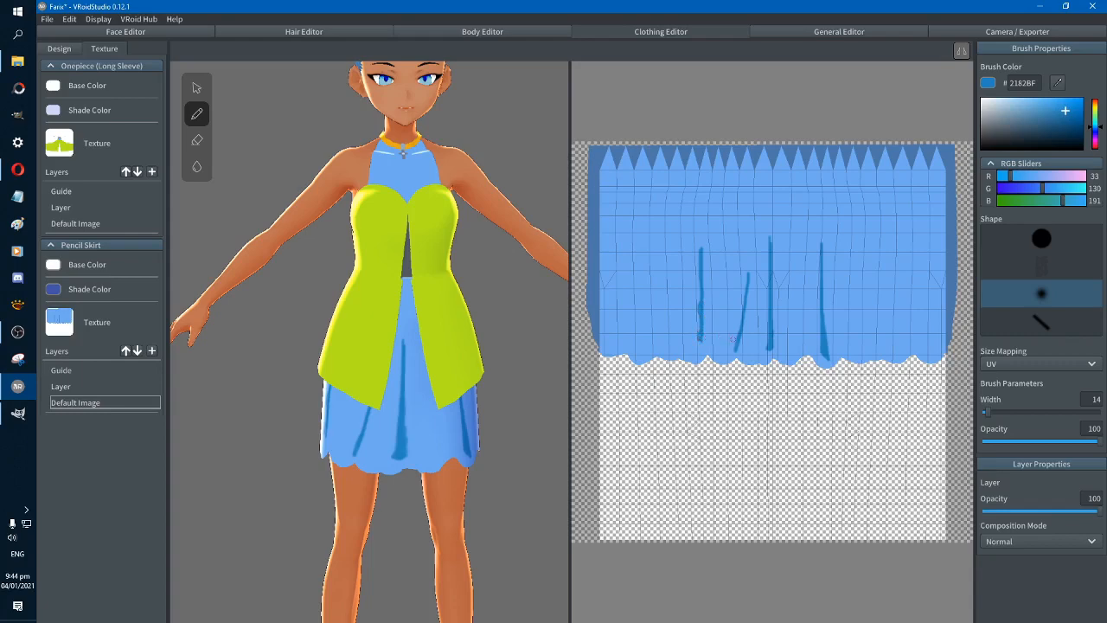
# Add a short upper fold line near the skirt's centre and a shorter lower one between the centre and the avatar's left-hand fold
pyautogui.moveTo(758, 306)
pyautogui.mouseDown()
pyautogui.moveTo(758, 225)
pyautogui.moveTo(755, 278)
pyautogui.mouseUp()
pyautogui.hotkey('ctrl', 'z')
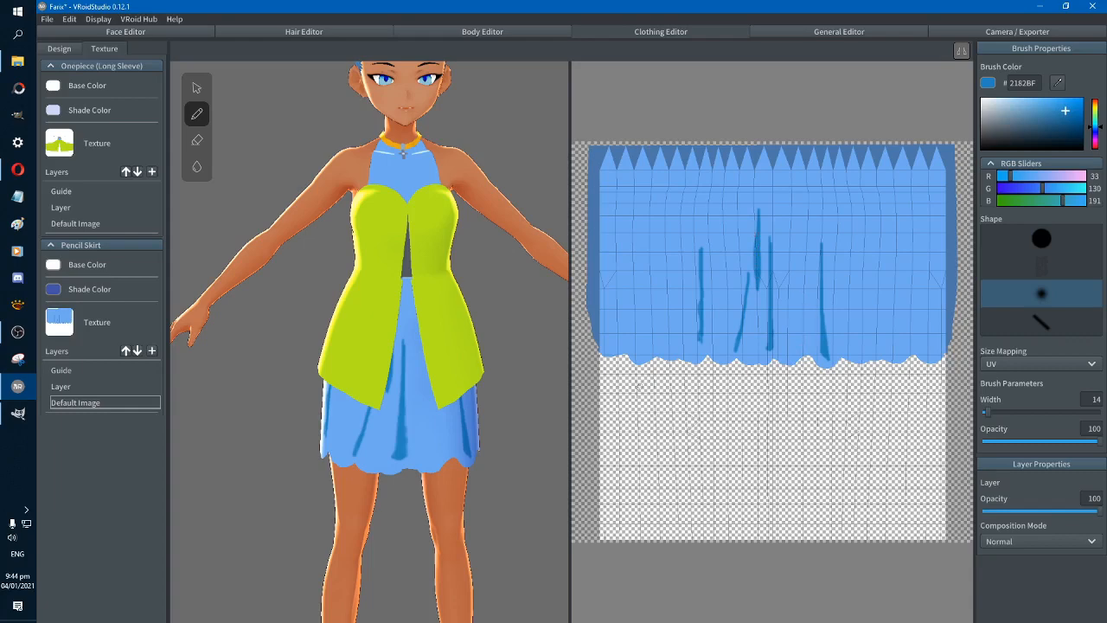
pyautogui.moveTo(519, 439); pyautogui.dragTo(507, 437, button='right')
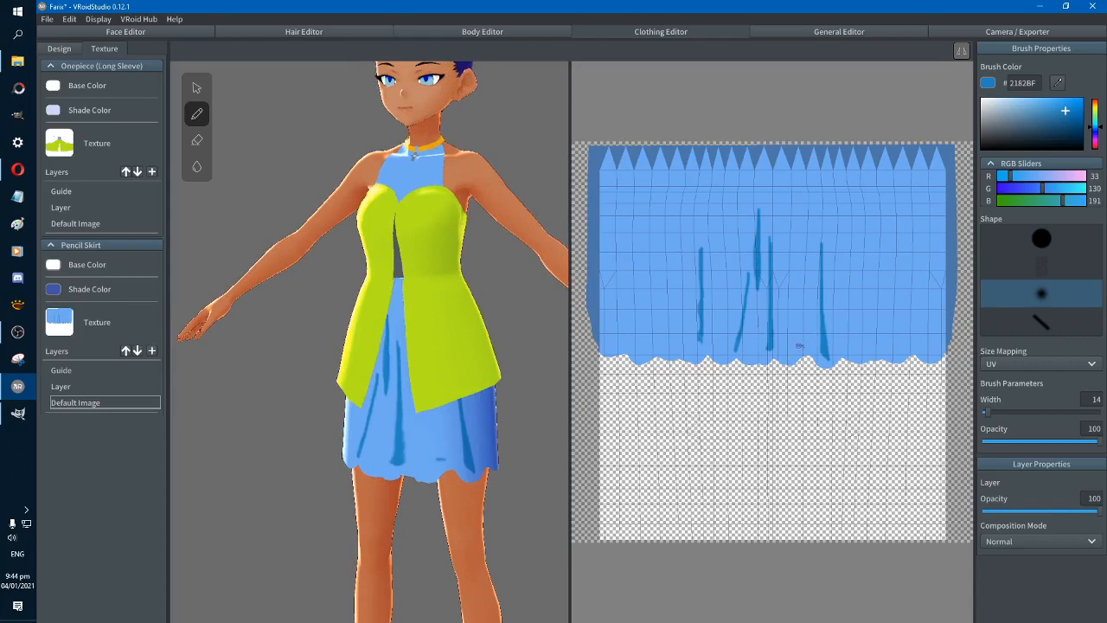
pyautogui.click(800, 344)
pyautogui.moveTo(801, 342)
pyautogui.mouseDown()
pyautogui.moveTo(800, 282)
pyautogui.moveTo(799, 332)
pyautogui.moveTo(804, 319)
pyautogui.mouseUp()
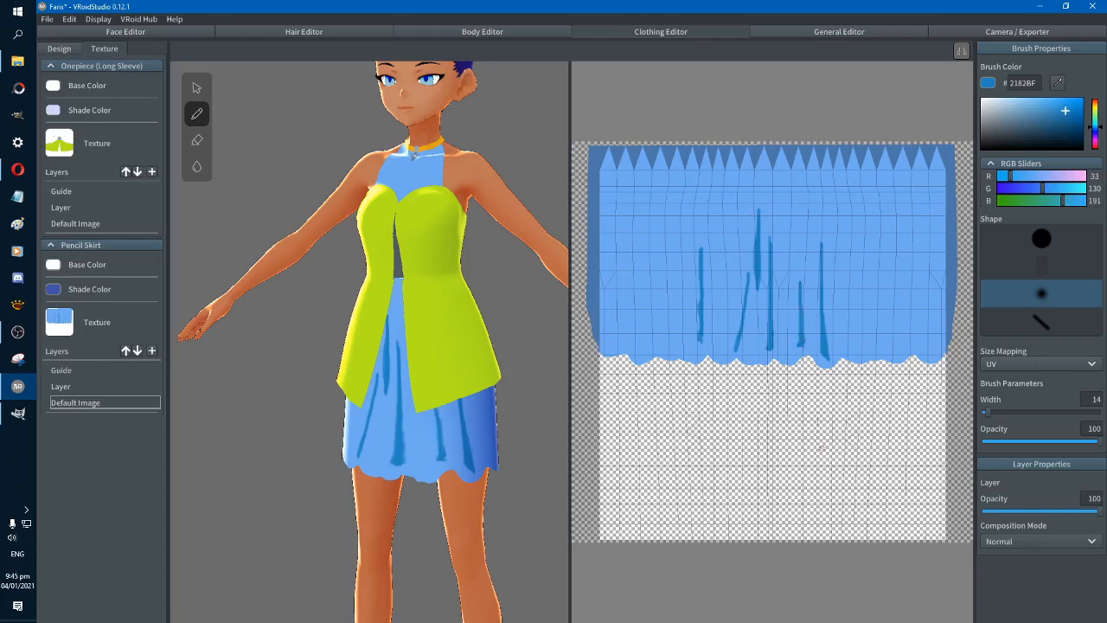
# Switch to the faint textured brush at width 61 and try broad horizontal shading across the skirt's front, undoing the strokes
pyautogui.click(1042, 268)
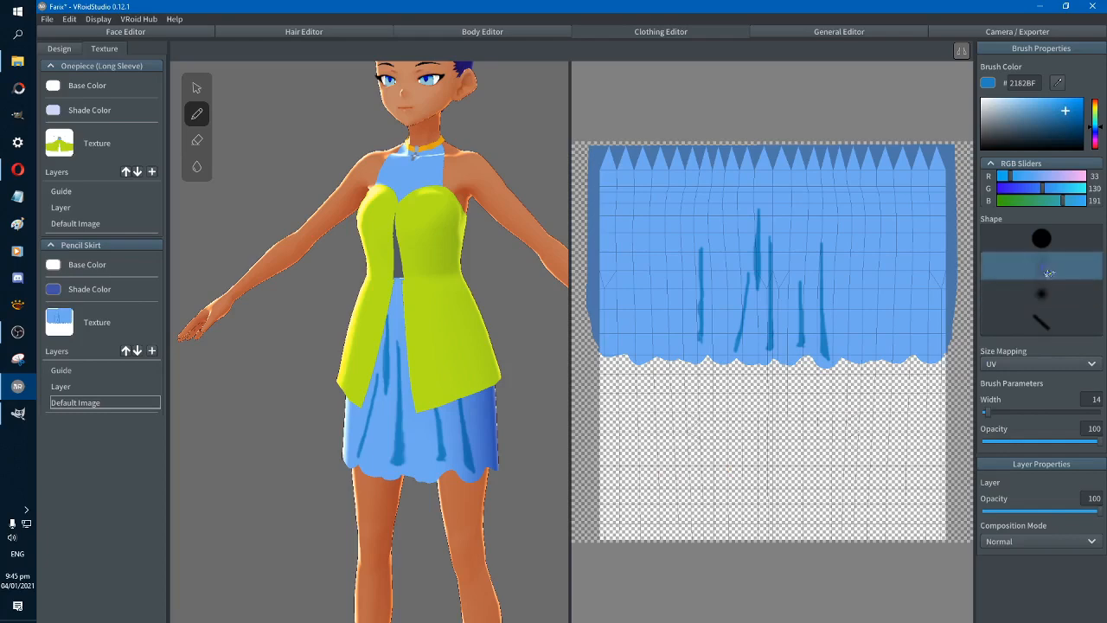
pyautogui.moveTo(987, 412); pyautogui.dragTo(1006, 413)
pyautogui.moveTo(692, 249)
pyautogui.mouseDown()
pyautogui.moveTo(856, 268)
pyautogui.moveTo(650, 280)
pyautogui.moveTo(869, 303)
pyautogui.moveTo(660, 319)
pyautogui.mouseUp()
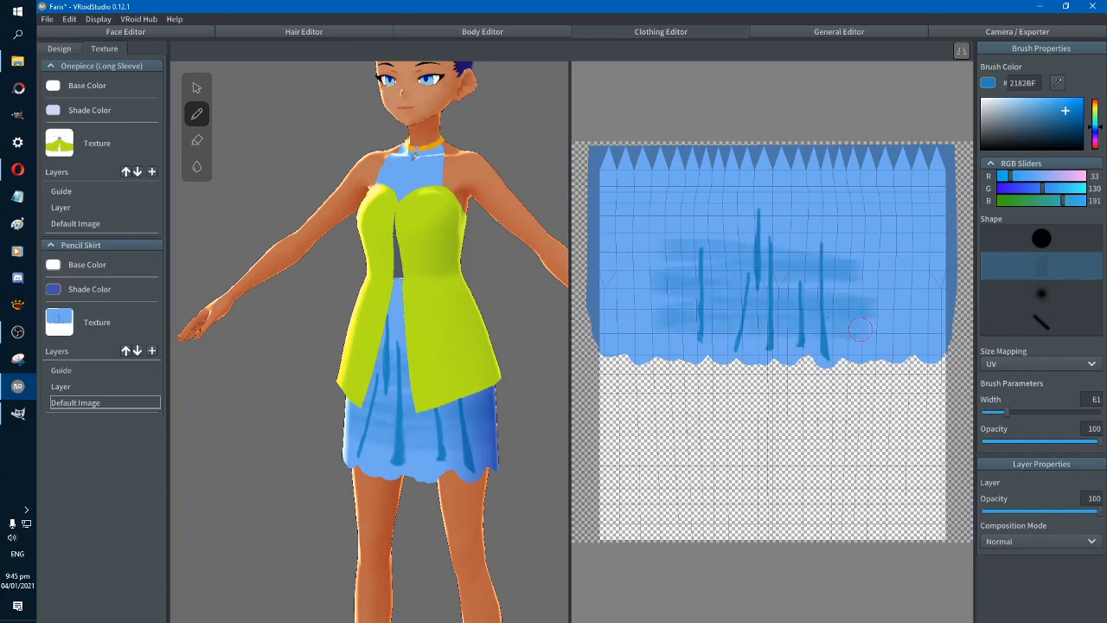
pyautogui.hotkey('ctrl', 'z')
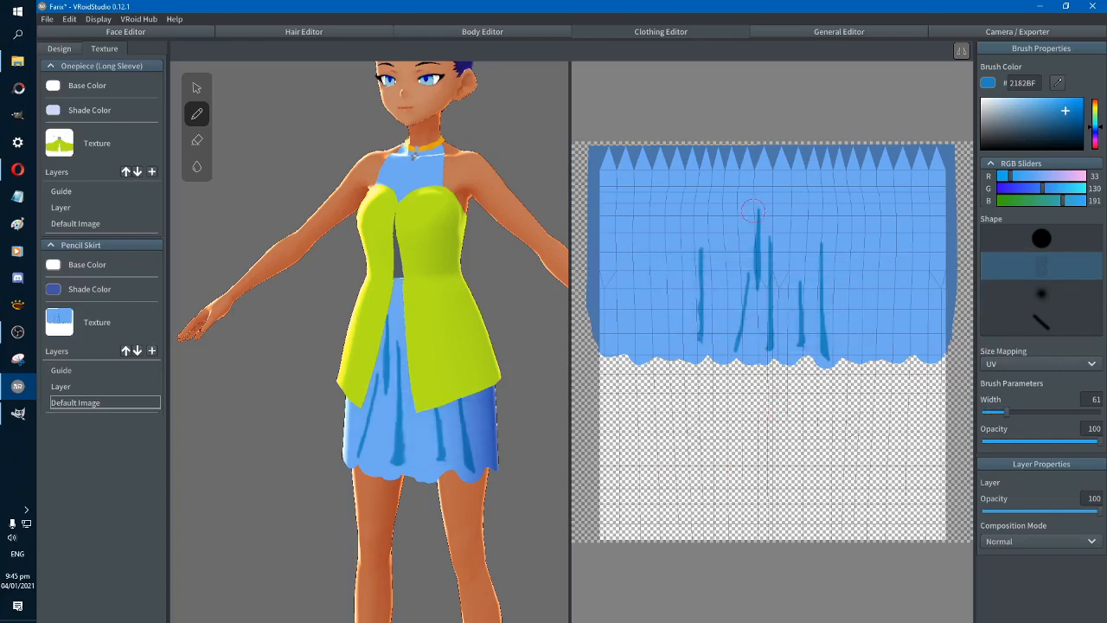
# Brush soft 2182BF shading around the skirt's centre fold lines and the long folds on both sides
pyautogui.moveTo(754, 210); pyautogui.dragTo(757, 303)
pyautogui.moveTo(820, 223); pyautogui.dragTo(841, 356)
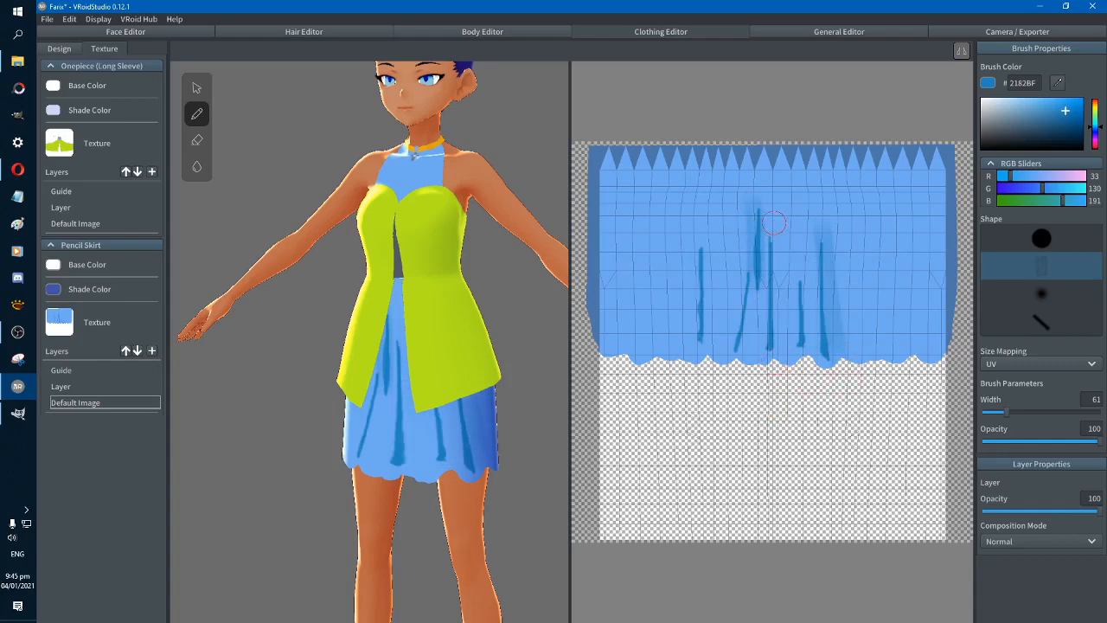
pyautogui.moveTo(775, 216); pyautogui.dragTo(779, 368)
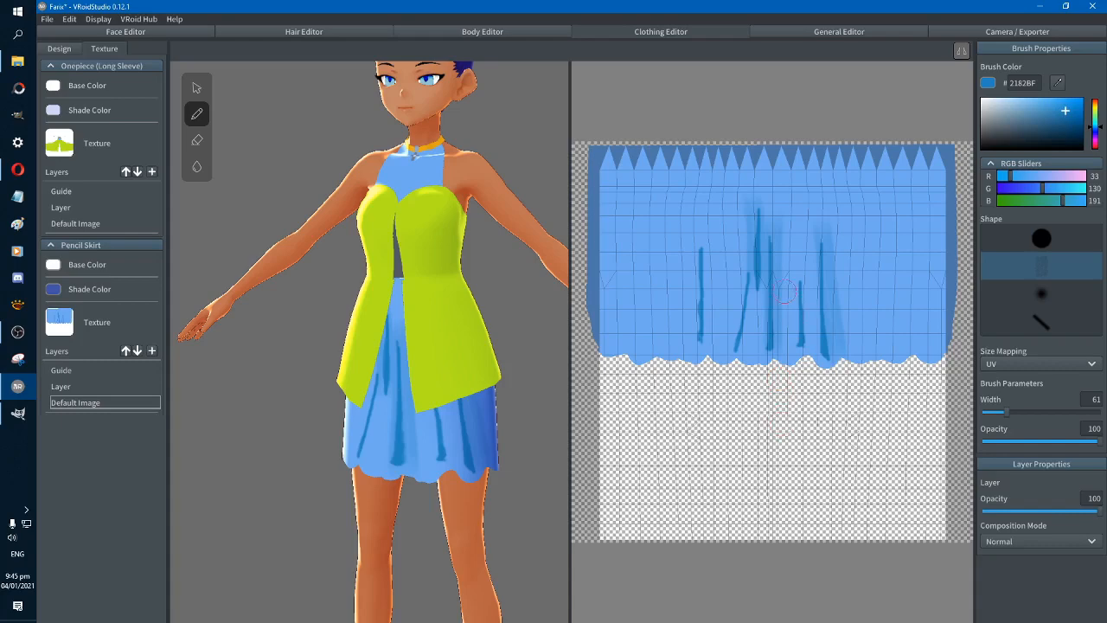
pyautogui.moveTo(782, 277); pyautogui.dragTo(773, 353)
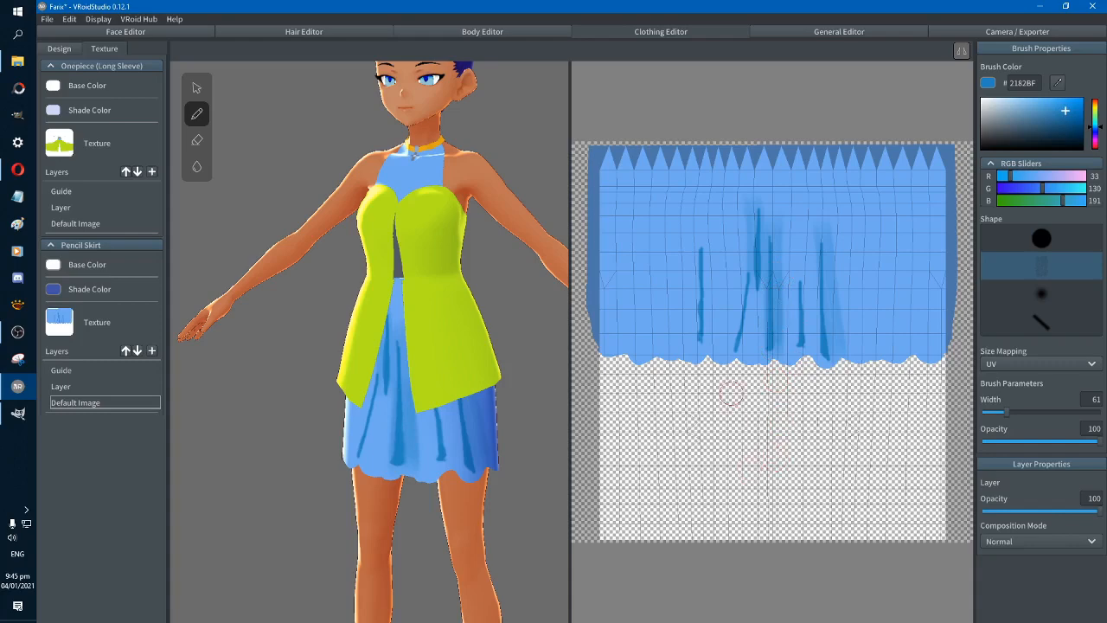
pyautogui.moveTo(701, 258)
pyautogui.mouseDown()
pyautogui.moveTo(696, 341)
pyautogui.moveTo(692, 320)
pyautogui.moveTo(703, 260)
pyautogui.moveTo(707, 356)
pyautogui.moveTo(703, 291)
pyautogui.mouseUp()
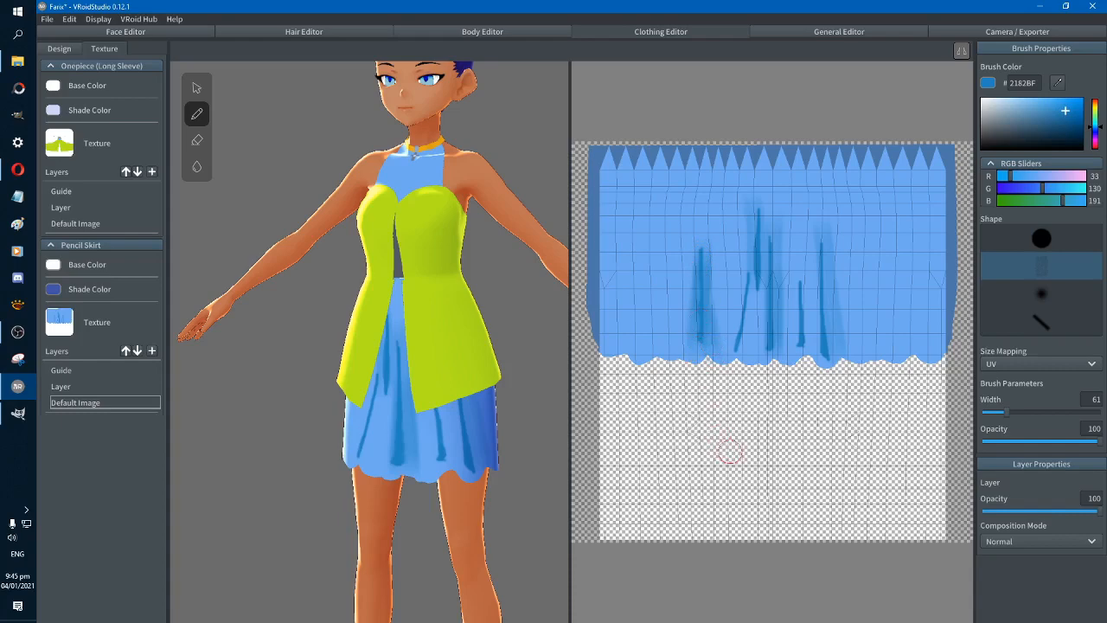
# Undo the soft shading and all the vertical fold lines, back to the plain light blue skirt
pyautogui.hotkey('ctrl', 'z')
pyautogui.hotkey('ctrl', 'z')
pyautogui.hotkey('ctrl', 'z')
pyautogui.hotkey('ctrl', 'z')
pyautogui.hotkey('ctrl', 'z')
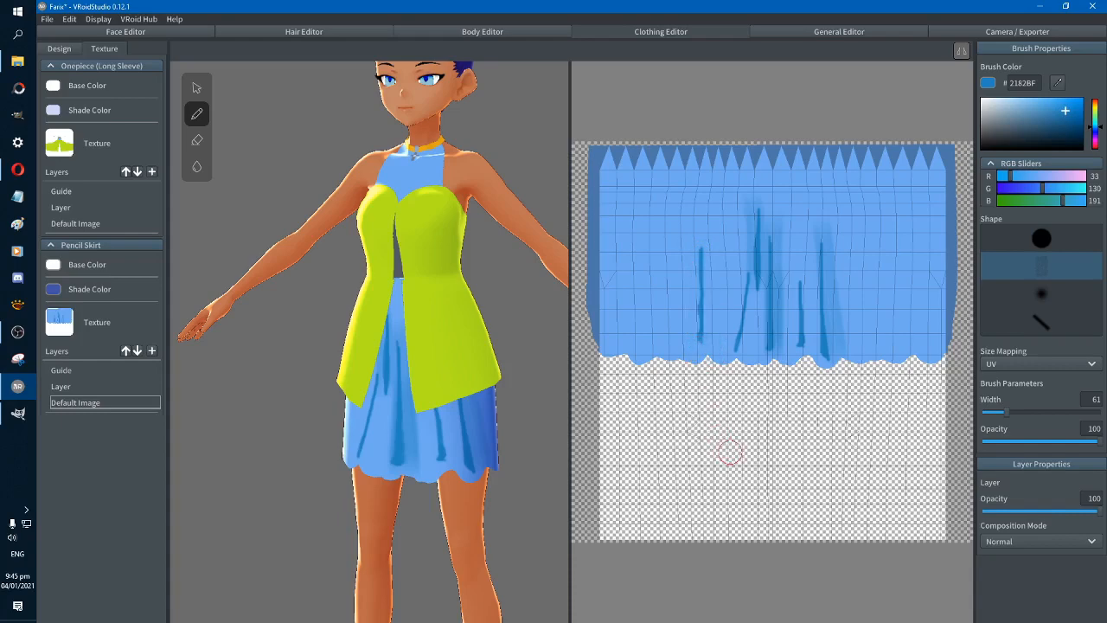
pyautogui.hotkey('ctrl', 'z')
pyautogui.hotkey('ctrl', 'z')
pyautogui.hotkey('ctrl', 'z')
pyautogui.hotkey('ctrl', 'z')
pyautogui.hotkey('ctrl', 'z')
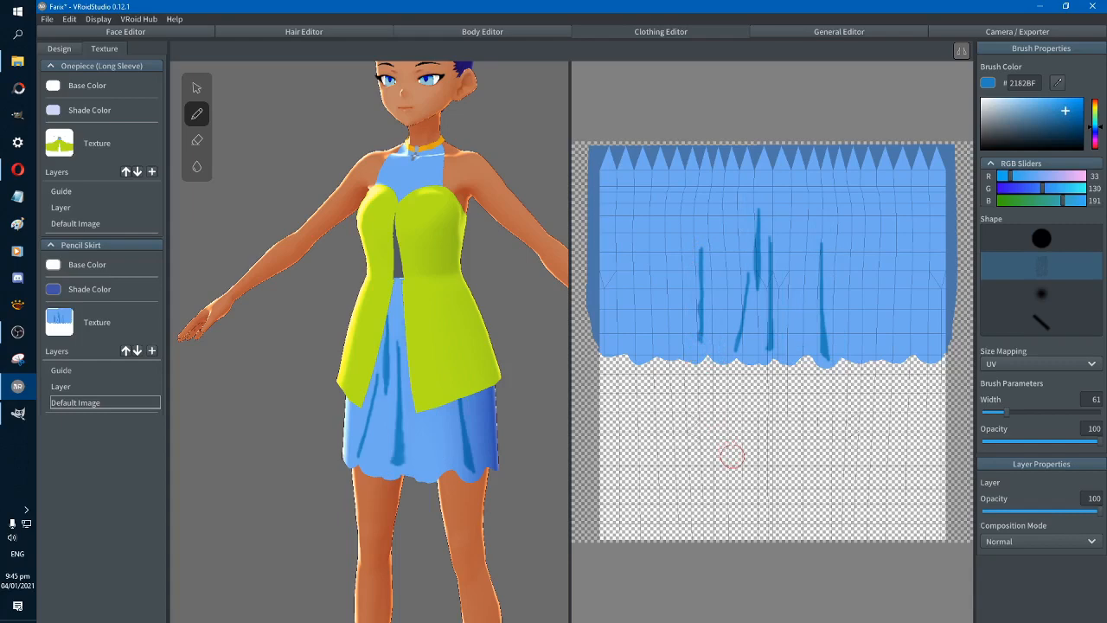
pyautogui.hotkey('ctrl', 'z')
pyautogui.hotkey('ctrl', 'z')
pyautogui.hotkey('ctrl', 'z')
pyautogui.hotkey('ctrl', 'z')
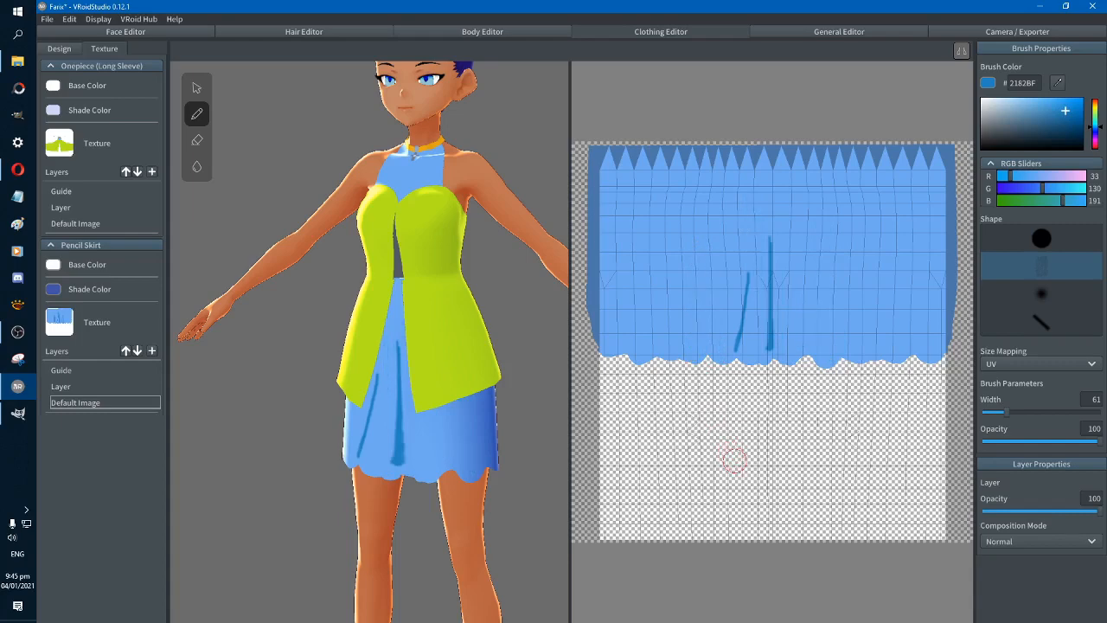
pyautogui.hotkey('ctrl', 'z')
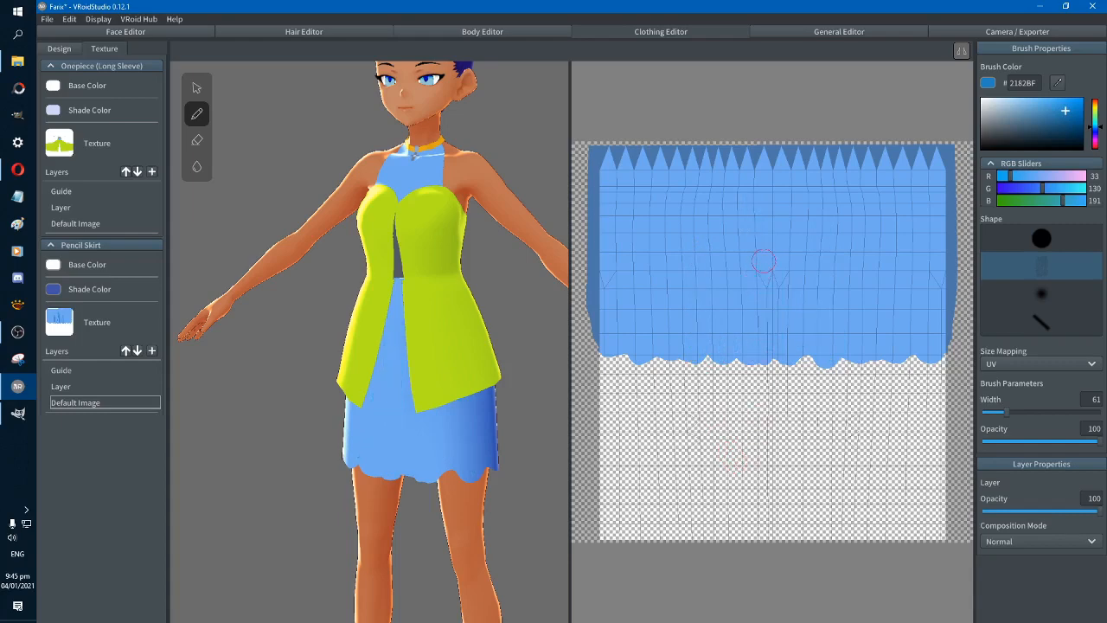
# Try a wide flared shadow down the skirt's front centre with the faint brush at width 61, and undo it
pyautogui.moveTo(774, 259)
pyautogui.mouseDown()
pyautogui.moveTo(775, 356)
pyautogui.moveTo(769, 227)
pyautogui.moveTo(761, 350)
pyautogui.moveTo(786, 345)
pyautogui.moveTo(773, 263)
pyautogui.mouseUp()
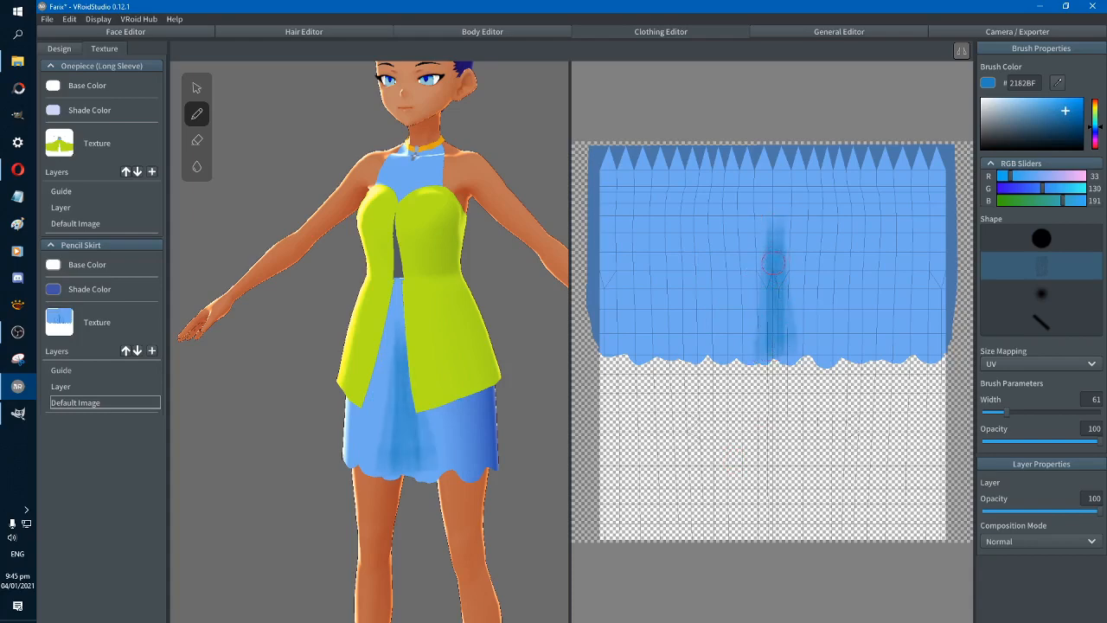
pyautogui.moveTo(783, 335); pyautogui.dragTo(779, 279)
pyautogui.moveTo(770, 340)
pyautogui.mouseDown()
pyautogui.moveTo(769, 242)
pyautogui.moveTo(762, 283)
pyautogui.moveTo(817, 349)
pyautogui.mouseUp()
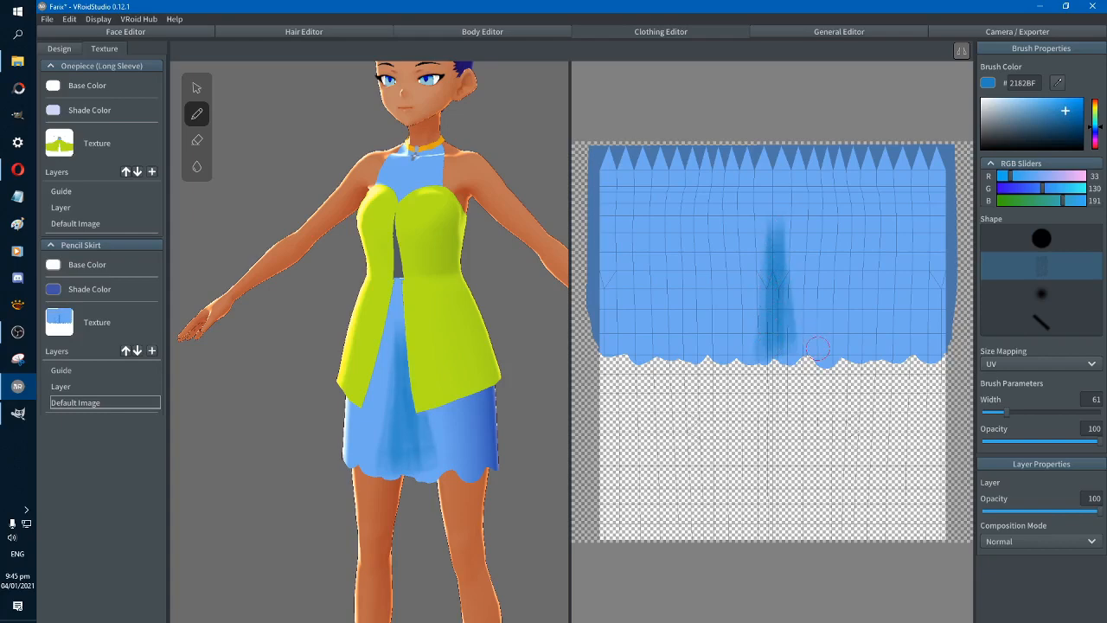
pyautogui.moveTo(531, 501); pyautogui.dragTo(487, 491, button='right')
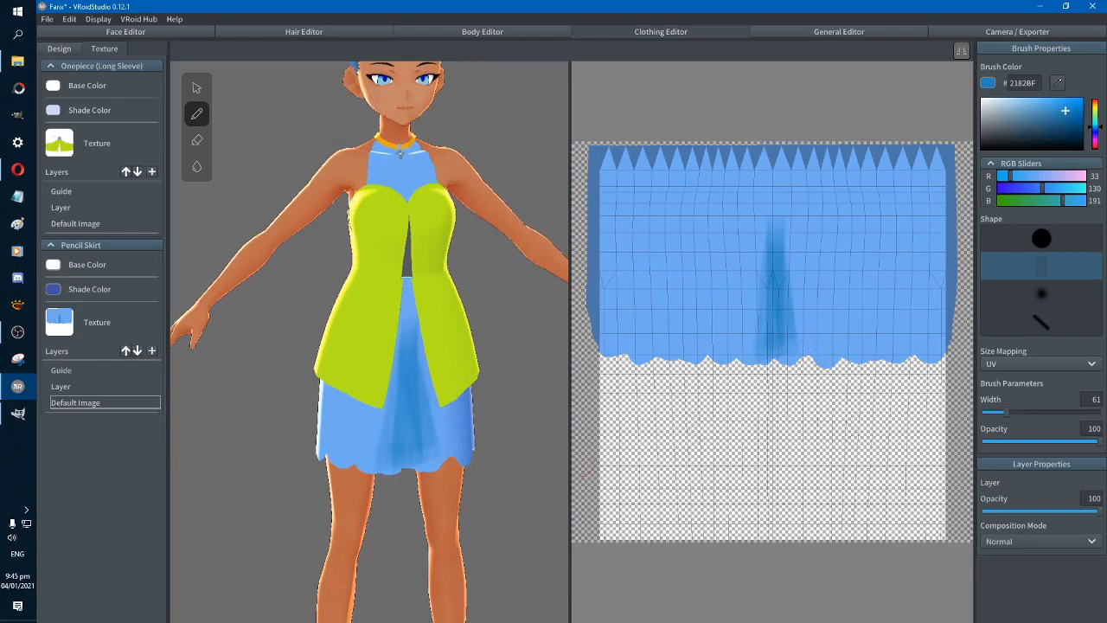
pyautogui.hotkey('ctrl', 'z')
pyautogui.hotkey('ctrl', 'z')
pyautogui.hotkey('ctrl', 'z')
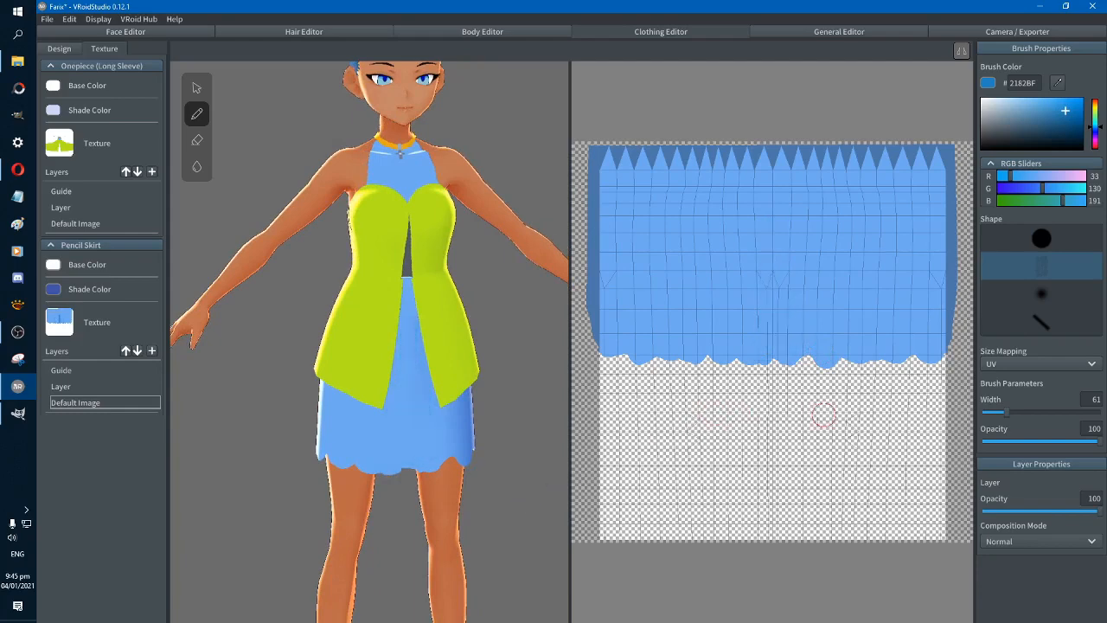
# Set the brush width to 37 and paint soft folds at the skirt's front centre and toward the avatar's right-hand side
pyautogui.moveTo(1009, 417); pyautogui.dragTo(998, 417)
pyautogui.moveTo(772, 347); pyautogui.dragTo(768, 246)
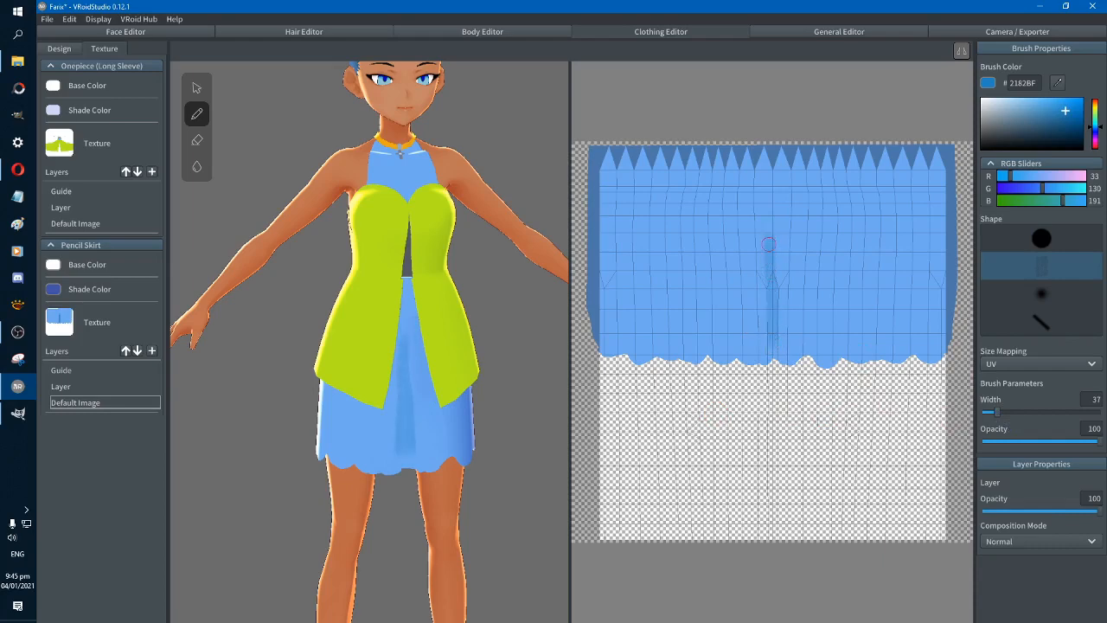
pyautogui.moveTo(731, 353); pyautogui.dragTo(732, 235)
pyautogui.hotkey('ctrl', 'z')
pyautogui.moveTo(731, 273)
pyautogui.mouseDown()
pyautogui.moveTo(722, 351)
pyautogui.moveTo(689, 291)
pyautogui.moveTo(688, 333)
pyautogui.moveTo(675, 349)
pyautogui.moveTo(675, 337)
pyautogui.mouseUp()
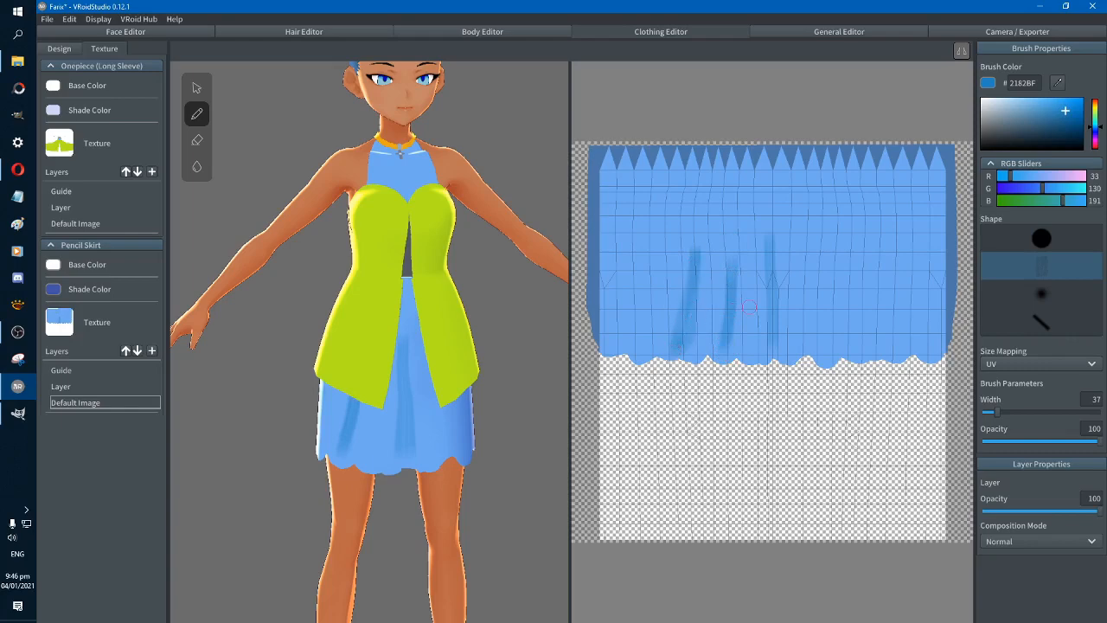
pyautogui.moveTo(772, 243); pyautogui.dragTo(780, 335)
pyautogui.moveTo(776, 257)
pyautogui.mouseDown()
pyautogui.moveTo(763, 346)
pyautogui.moveTo(779, 346)
pyautogui.moveTo(777, 323)
pyautogui.moveTo(772, 335)
pyautogui.mouseUp()
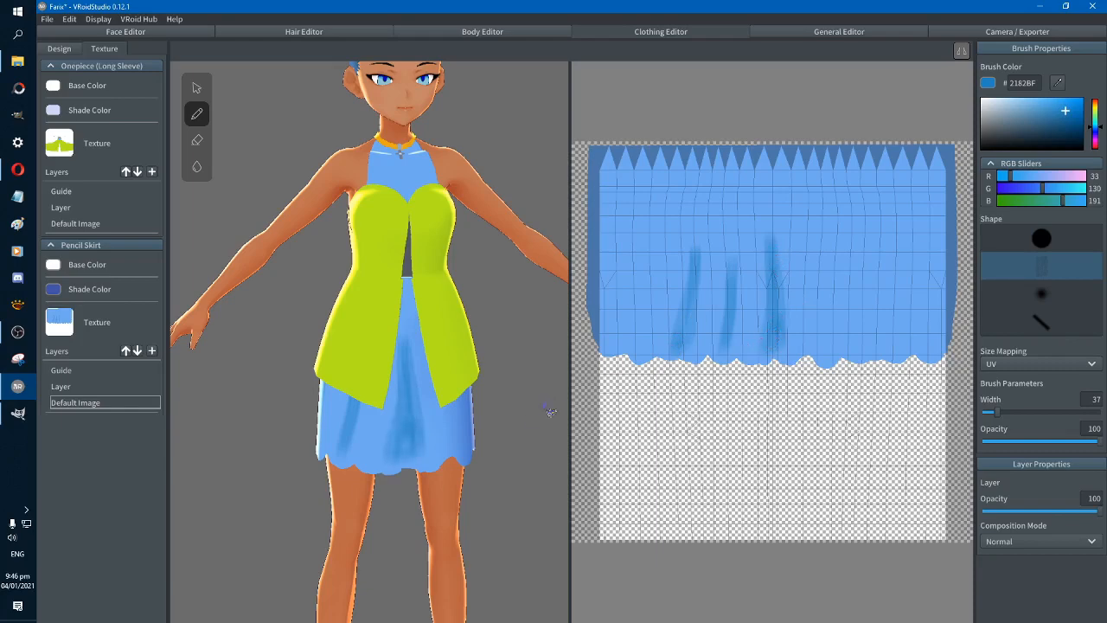
# Try painting shading directly on the avatar model at the skirt's left-hand side near the hem, and undo it
pyautogui.moveTo(551, 412); pyautogui.dragTo(483, 469, button='right')
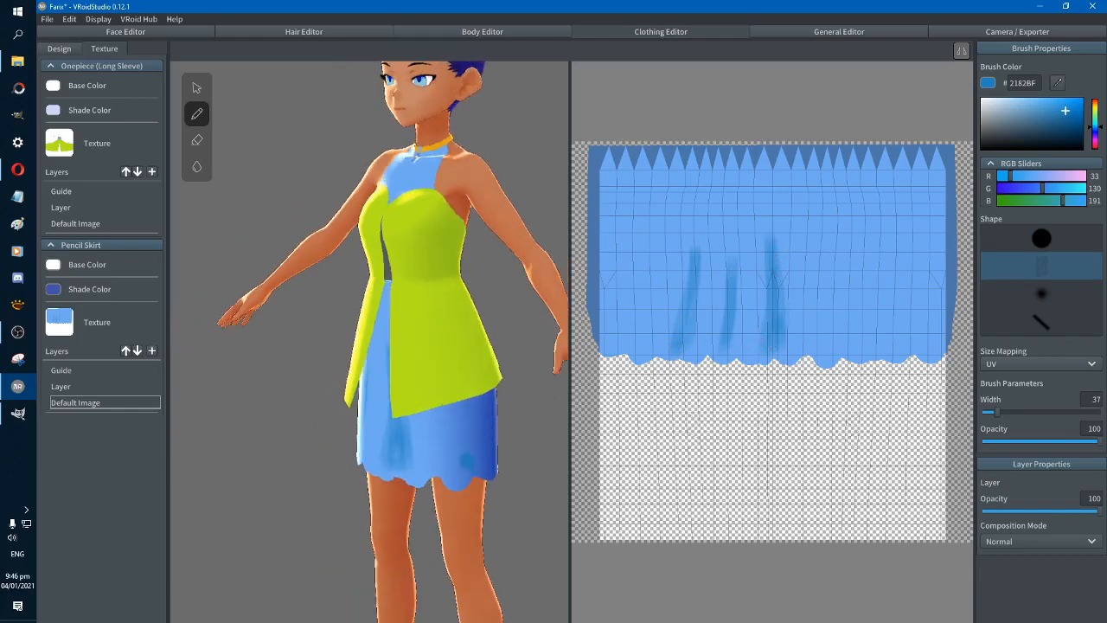
pyautogui.moveTo(464, 441); pyautogui.dragTo(467, 394)
pyautogui.moveTo(464, 441); pyautogui.dragTo(470, 449)
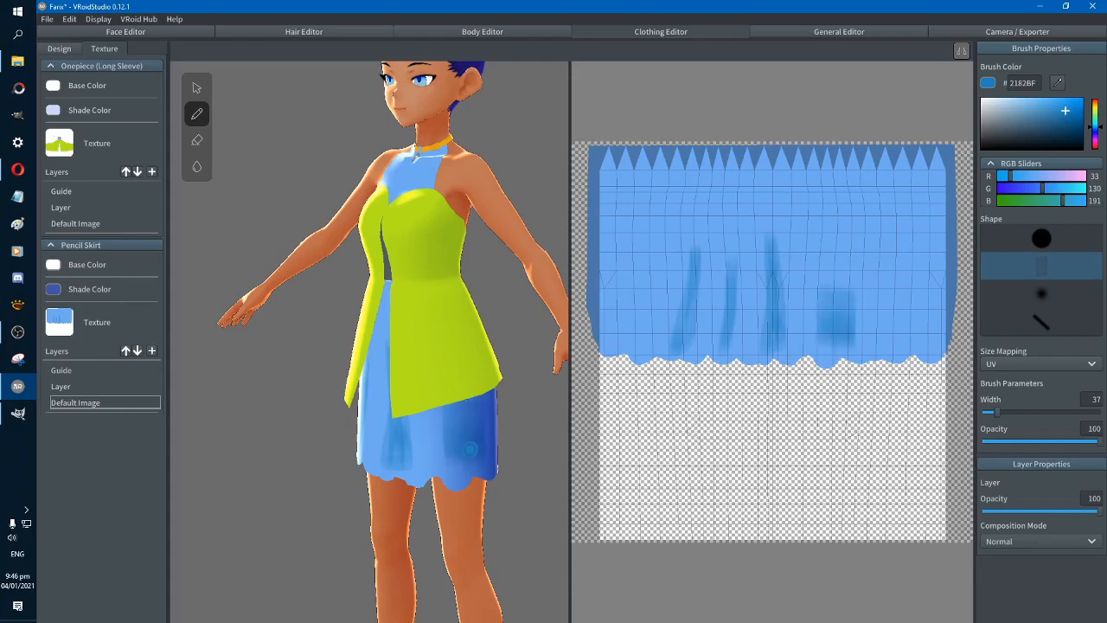
pyautogui.moveTo(546, 465)
pyautogui.mouseDown(button='right')
pyautogui.moveTo(532, 462)
pyautogui.moveTo(542, 468)
pyautogui.mouseUp(button='right')
pyautogui.hotkey('ctrl', 'z')
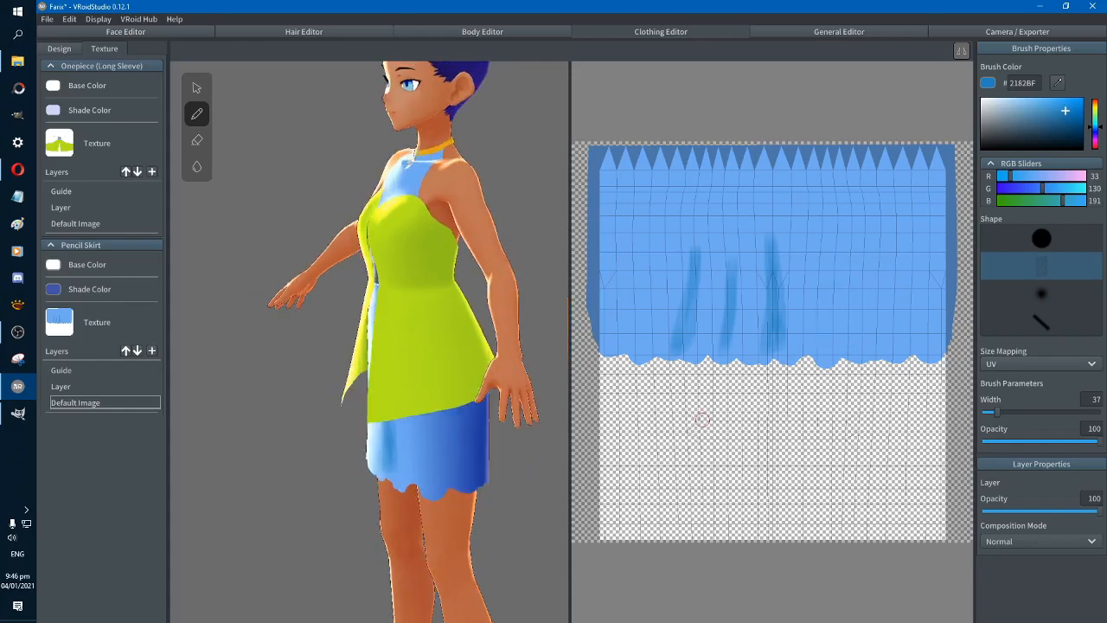
# Paint a curved fold flaring toward the hem on the avatar's left-hand side and darken the lower part of the centre fold
pyautogui.moveTo(842, 342)
pyautogui.mouseDown()
pyautogui.moveTo(837, 231)
pyautogui.moveTo(844, 344)
pyautogui.moveTo(872, 347)
pyautogui.moveTo(863, 349)
pyautogui.moveTo(837, 254)
pyautogui.mouseUp()
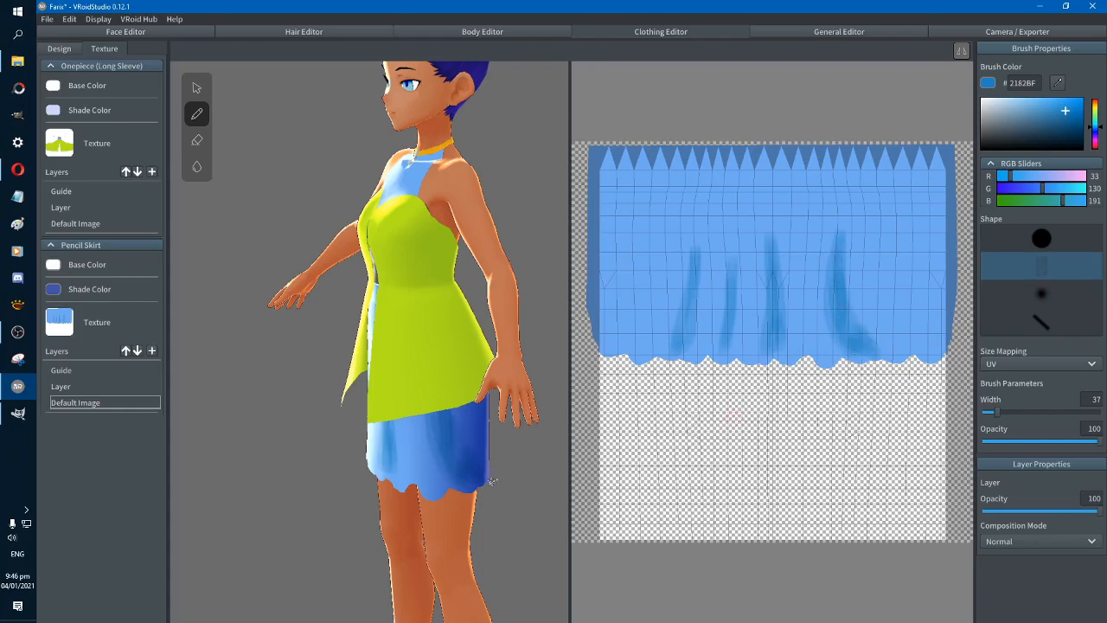
pyautogui.moveTo(526, 505); pyautogui.dragTo(386, 524, button='right')
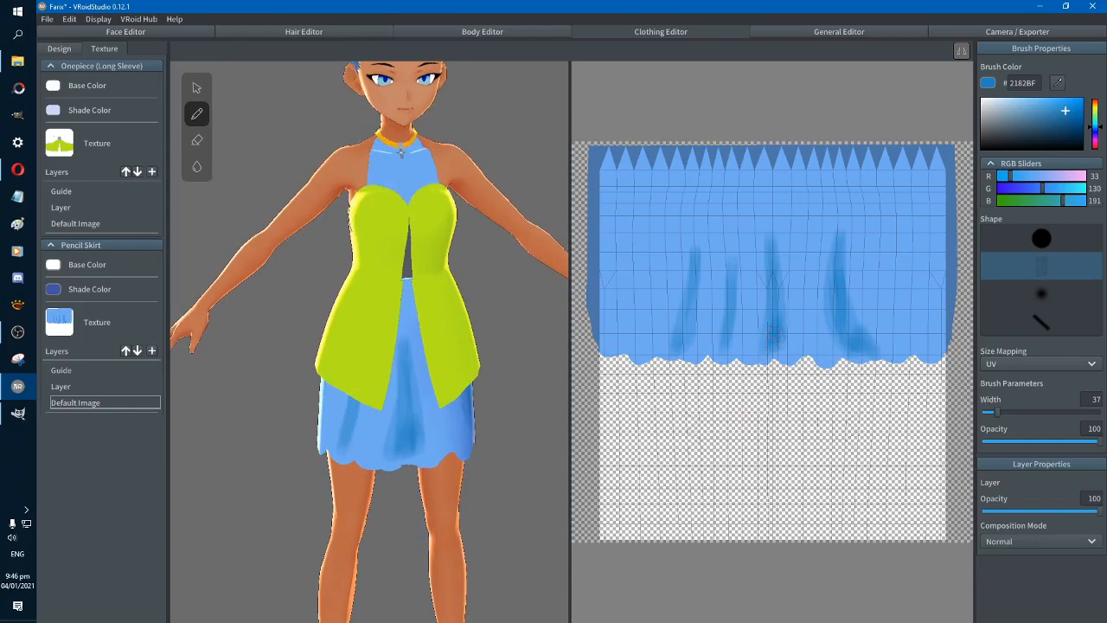
pyautogui.moveTo(774, 336); pyautogui.dragTo(773, 288)
pyautogui.moveTo(782, 346); pyautogui.dragTo(781, 336)
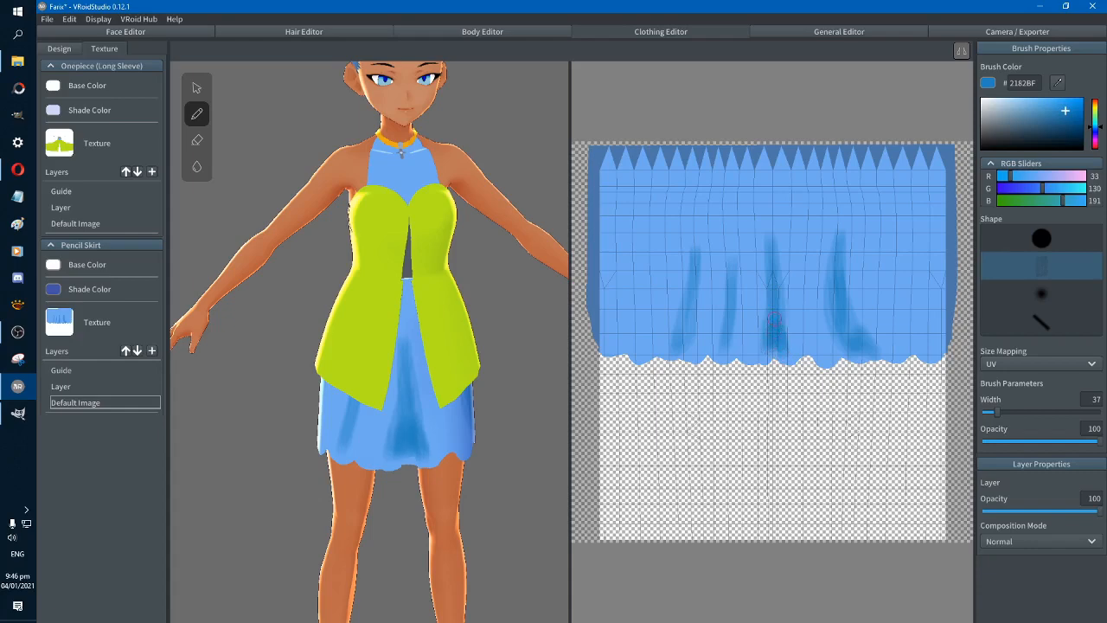
pyautogui.moveTo(543, 432)
pyautogui.mouseDown(button='right')
pyautogui.moveTo(549, 405)
pyautogui.moveTo(551, 420)
pyautogui.mouseUp(button='right')
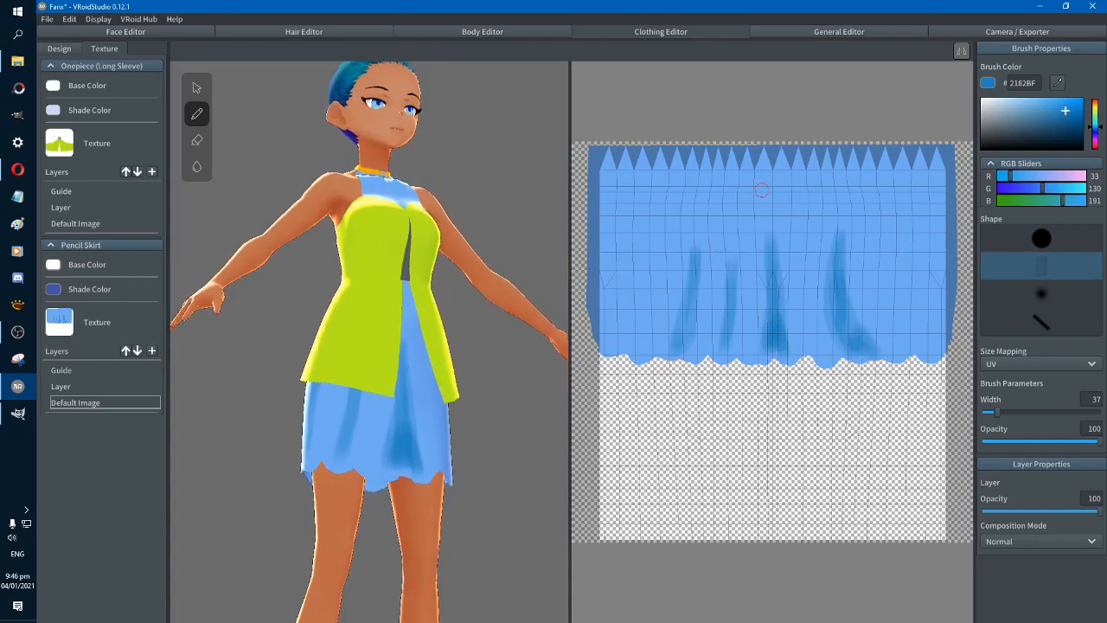
pyautogui.moveTo(544, 417); pyautogui.dragTo(523, 445, button='right')
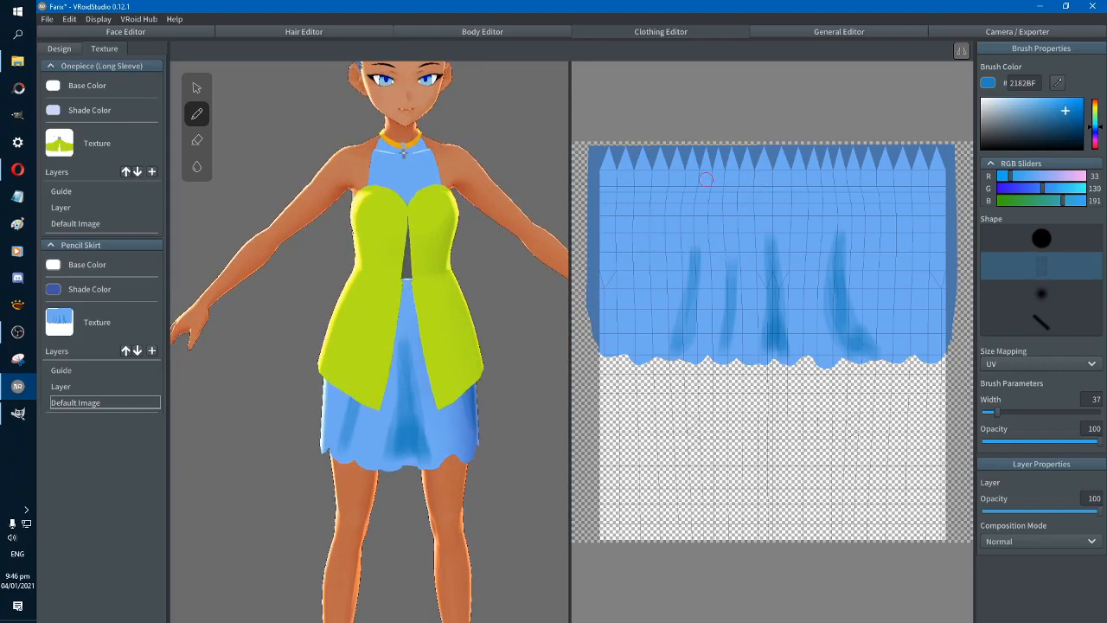
# Shade a broad 2182BF band across the upper part of the skirt texture on the avatar's right-hand side
pyautogui.moveTo(698, 183)
pyautogui.mouseDown()
pyautogui.moveTo(680, 241)
pyautogui.moveTo(655, 256)
pyautogui.moveTo(692, 189)
pyautogui.moveTo(653, 229)
pyautogui.moveTo(647, 203)
pyautogui.moveTo(642, 212)
pyautogui.moveTo(680, 197)
pyautogui.mouseUp()
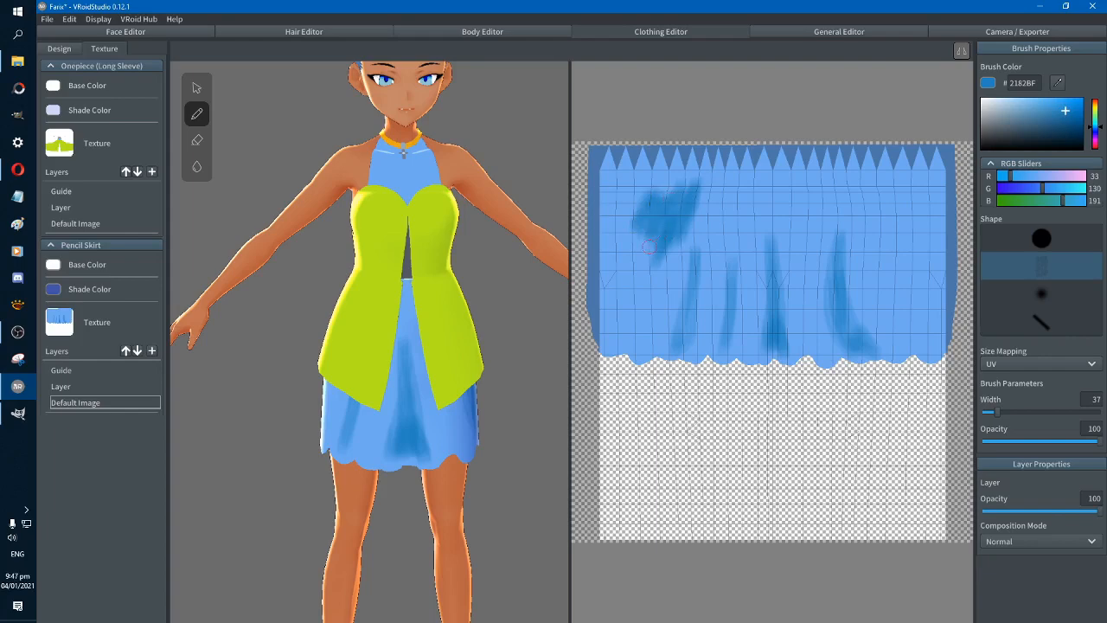
pyautogui.moveTo(650, 247)
pyautogui.mouseDown()
pyautogui.moveTo(630, 201)
pyautogui.moveTo(606, 209)
pyautogui.moveTo(605, 199)
pyautogui.moveTo(624, 234)
pyautogui.moveTo(611, 223)
pyautogui.moveTo(647, 259)
pyautogui.moveTo(602, 244)
pyautogui.mouseUp()
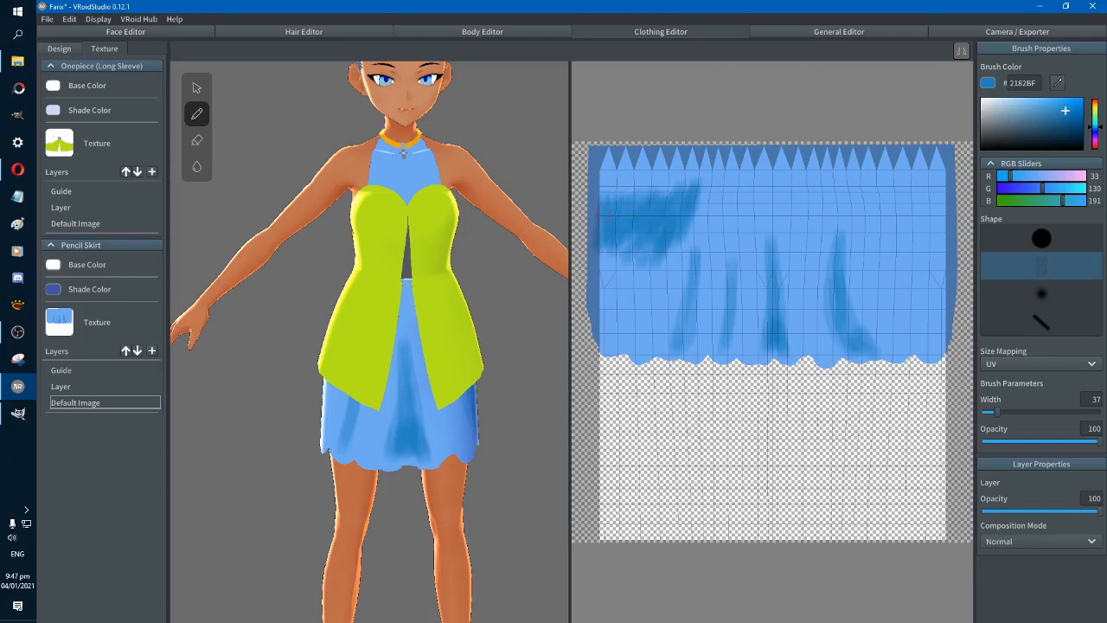
pyautogui.moveTo(511, 357); pyautogui.dragTo(480, 346, button='right')
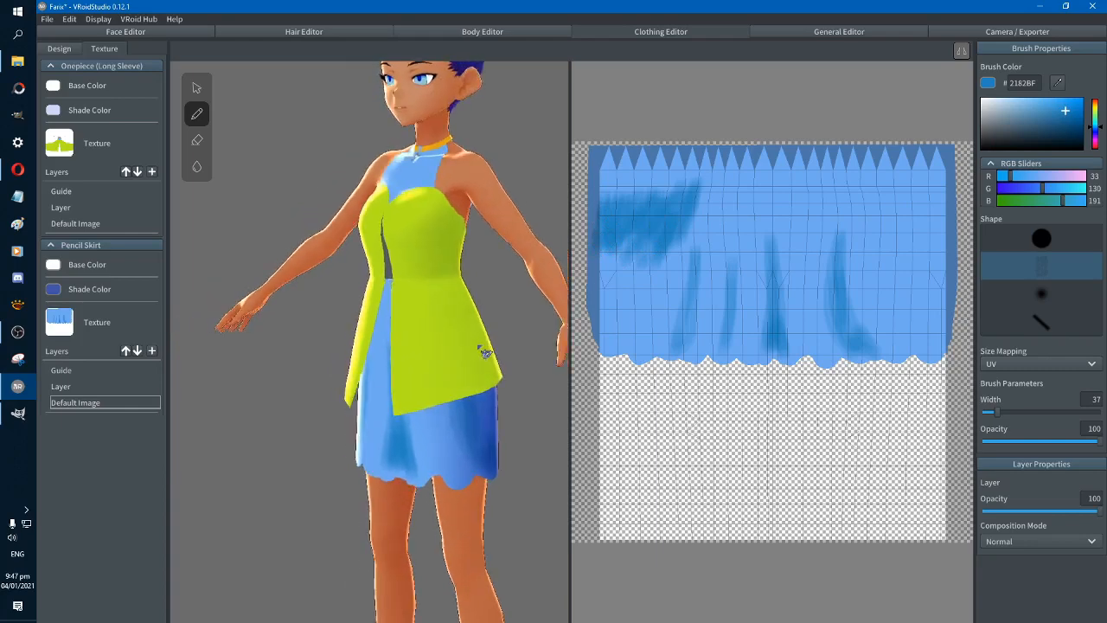
# Try extending the upper shading band across the skirt's front centre with slanted strokes, and undo them
pyautogui.moveTo(705, 197)
pyautogui.mouseDown()
pyautogui.moveTo(703, 216)
pyautogui.moveTo(713, 192)
pyautogui.moveTo(721, 209)
pyautogui.moveTo(700, 178)
pyautogui.moveTo(728, 199)
pyautogui.moveTo(718, 213)
pyautogui.moveTo(743, 197)
pyautogui.moveTo(709, 281)
pyautogui.moveTo(713, 250)
pyautogui.moveTo(753, 191)
pyautogui.moveTo(779, 186)
pyautogui.moveTo(783, 211)
pyautogui.moveTo(744, 216)
pyautogui.moveTo(778, 185)
pyautogui.moveTo(790, 210)
pyautogui.mouseUp()
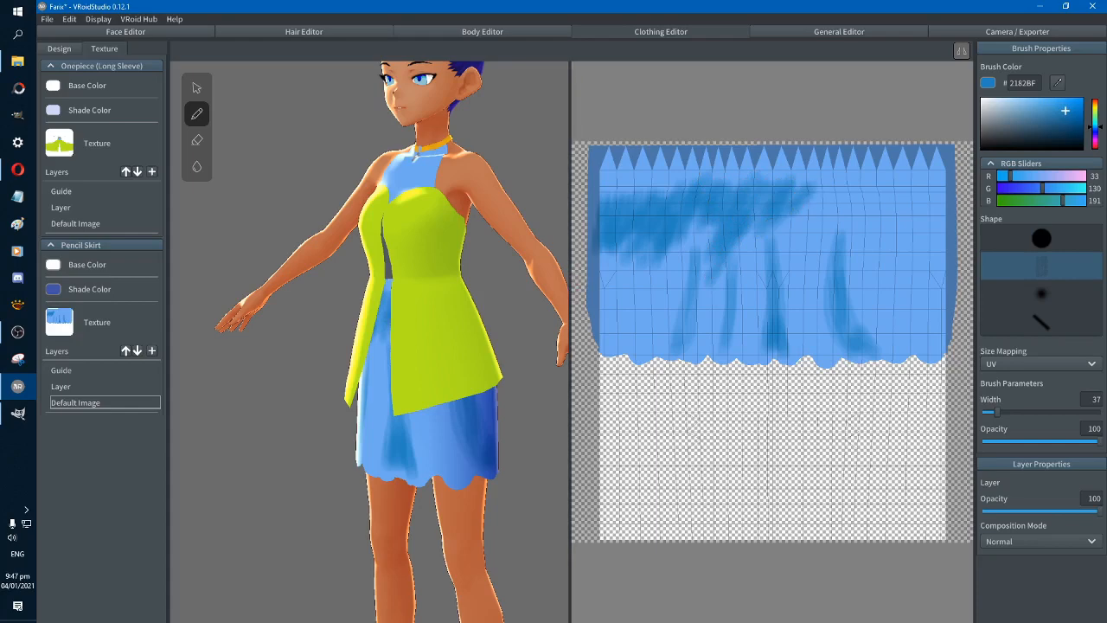
pyautogui.moveTo(481, 342); pyautogui.dragTo(526, 339, button='right')
pyautogui.hotkey('ctrl', 'z')
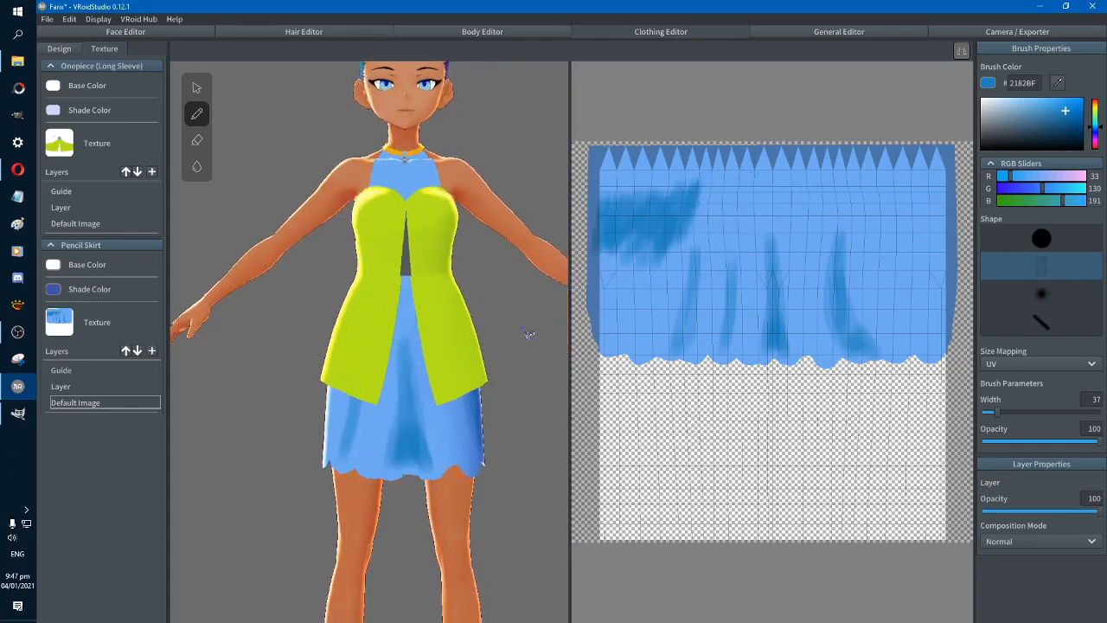
pyautogui.moveTo(714, 199)
pyautogui.mouseDown()
pyautogui.moveTo(732, 196)
pyautogui.moveTo(749, 216)
pyautogui.moveTo(694, 237)
pyautogui.moveTo(740, 187)
pyautogui.moveTo(713, 205)
pyautogui.moveTo(688, 196)
pyautogui.moveTo(705, 229)
pyautogui.moveTo(781, 193)
pyautogui.moveTo(744, 214)
pyautogui.moveTo(745, 227)
pyautogui.moveTo(724, 221)
pyautogui.moveTo(705, 235)
pyautogui.moveTo(692, 215)
pyautogui.moveTo(725, 185)
pyautogui.moveTo(713, 214)
pyautogui.mouseUp()
pyautogui.hotkey('ctrl', 'z')
pyautogui.hotkey('ctrl', 'z')
# Extend the upper shading band almost to the skirt's front centre and darken its section on the avatar's right-hand side
pyautogui.moveTo(752, 182)
pyautogui.mouseDown()
pyautogui.moveTo(732, 221)
pyautogui.moveTo(705, 192)
pyautogui.moveTo(692, 223)
pyautogui.moveTo(707, 202)
pyautogui.moveTo(720, 233)
pyautogui.moveTo(731, 220)
pyautogui.moveTo(680, 226)
pyautogui.moveTo(713, 234)
pyautogui.moveTo(745, 216)
pyautogui.mouseUp()
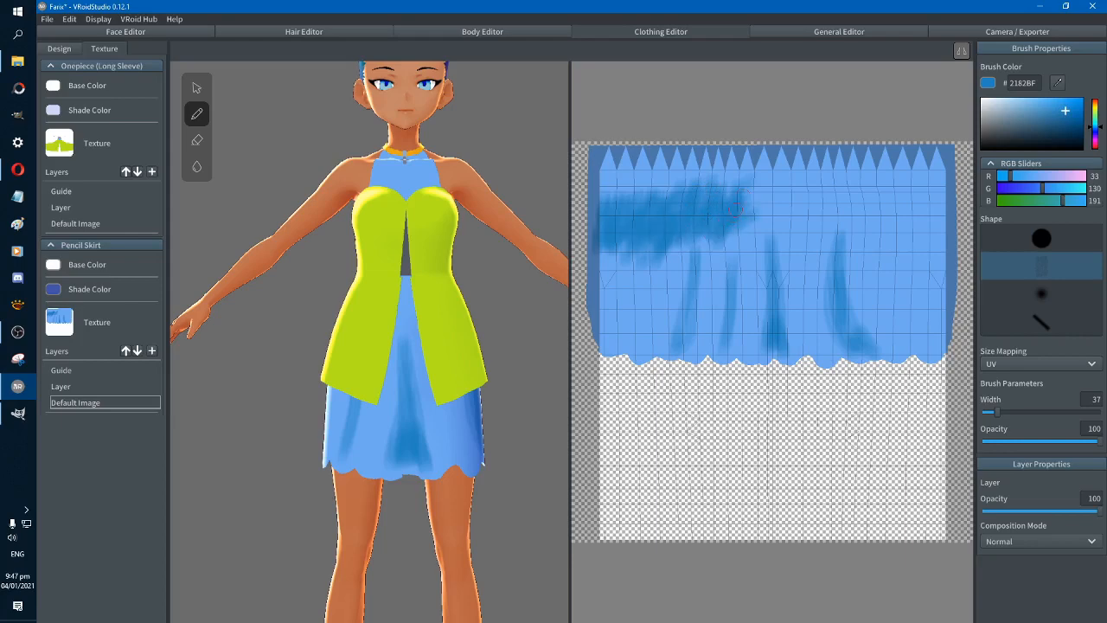
pyautogui.moveTo(559, 338); pyautogui.dragTo(538, 340, button='right')
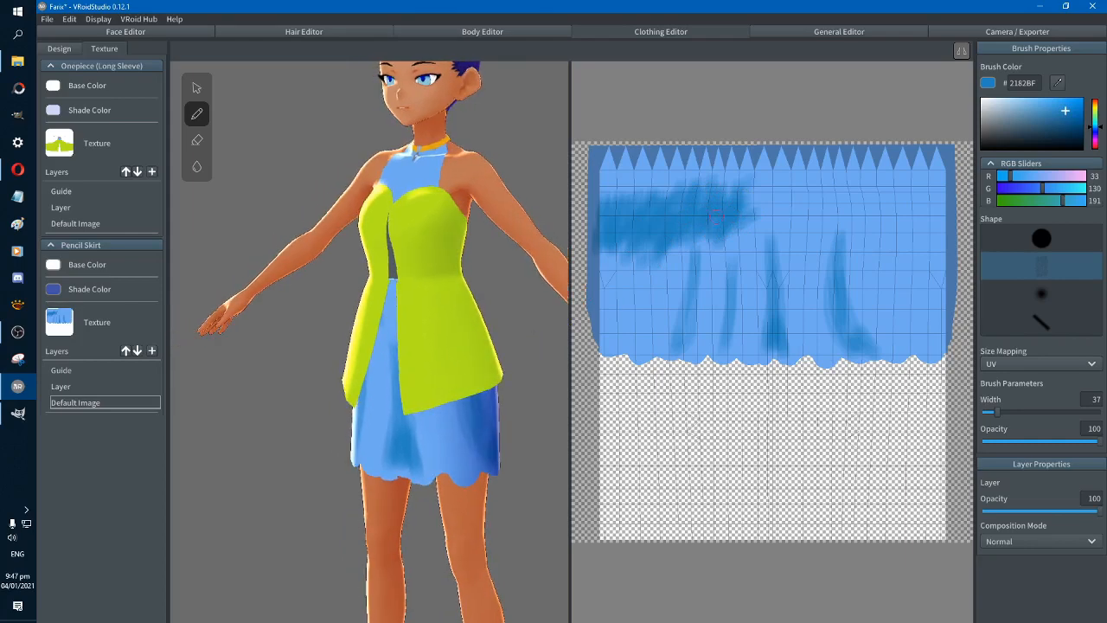
pyautogui.moveTo(765, 175); pyautogui.dragTo(737, 235)
pyautogui.moveTo(540, 312)
pyautogui.mouseDown(button='right')
pyautogui.moveTo(559, 318)
pyautogui.moveTo(538, 315)
pyautogui.mouseUp(button='right')
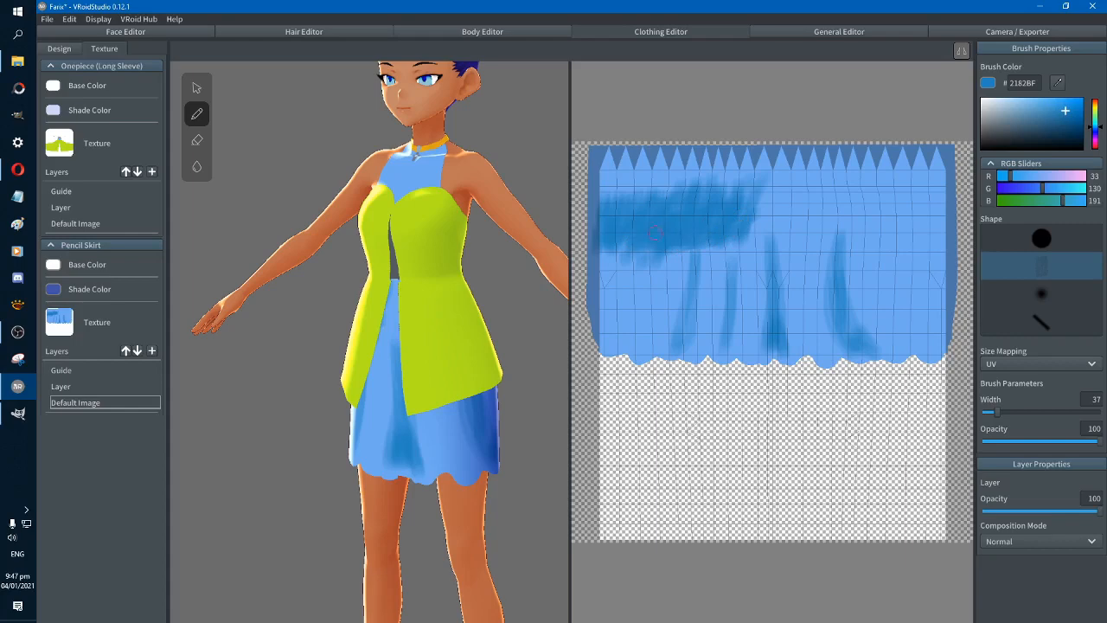
pyautogui.moveTo(664, 205)
pyautogui.mouseDown()
pyautogui.moveTo(621, 198)
pyautogui.moveTo(654, 199)
pyautogui.moveTo(635, 201)
pyautogui.moveTo(655, 247)
pyautogui.mouseUp()
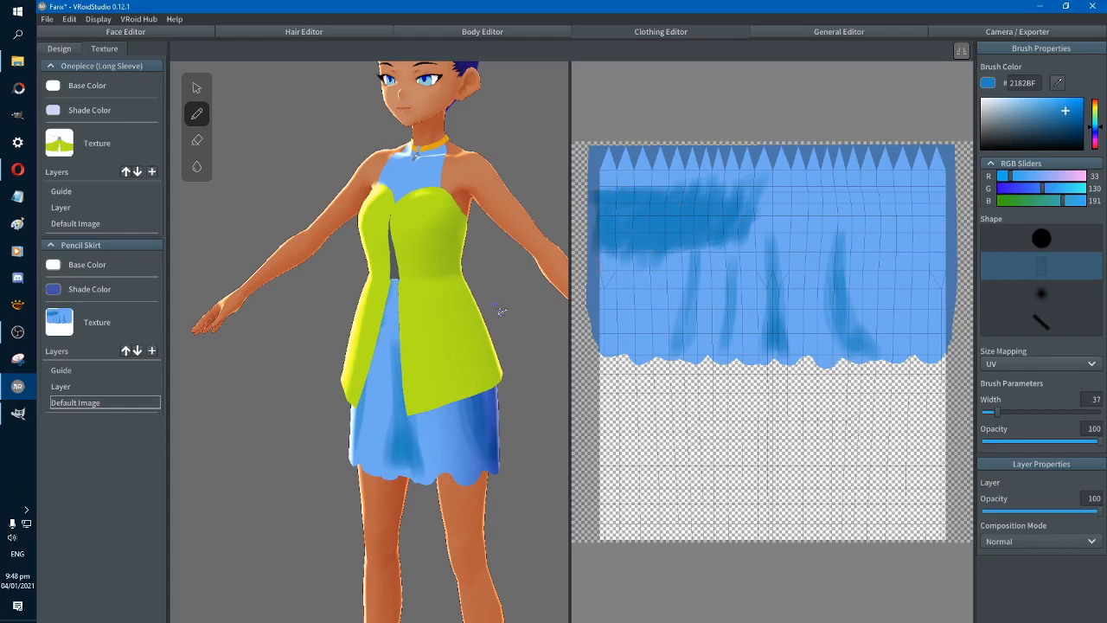
# Darken the upper shading band's inner end and extend it downward beside the skirt's front centre in 2182BF
pyautogui.moveTo(500, 326); pyautogui.dragTo(505, 305, button='right')
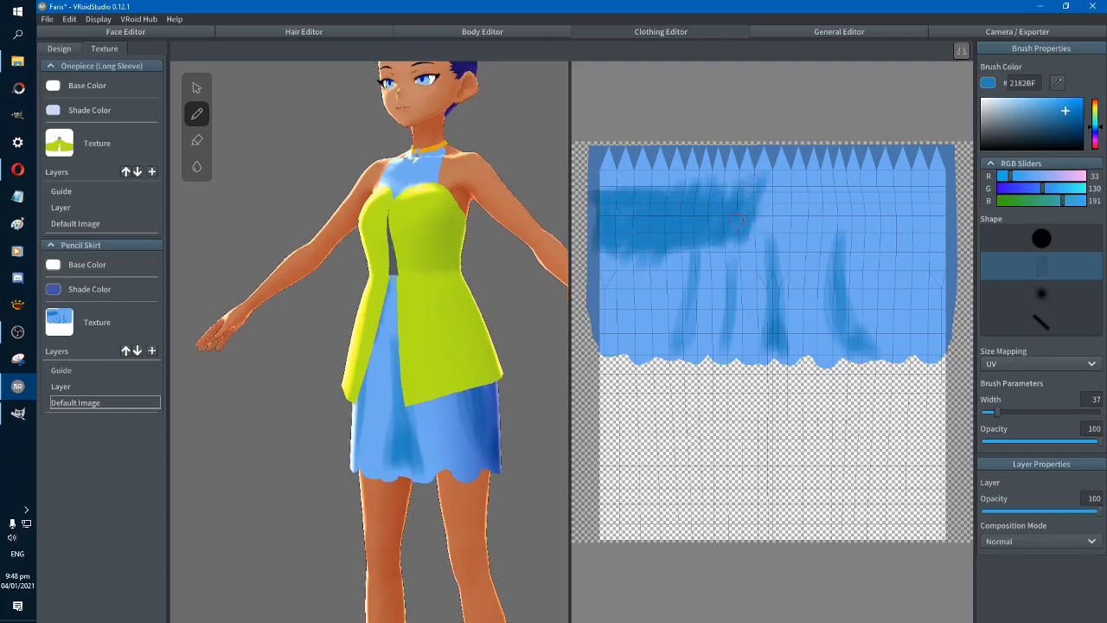
pyautogui.moveTo(522, 334); pyautogui.dragTo(520, 339, button='right')
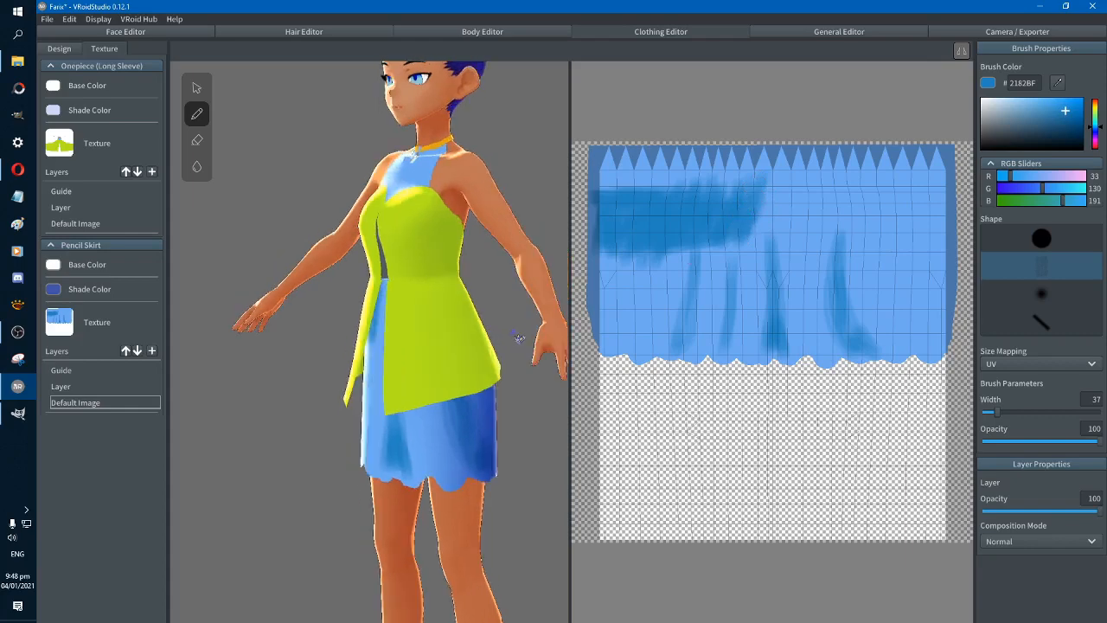
pyautogui.moveTo(736, 245); pyautogui.dragTo(706, 249)
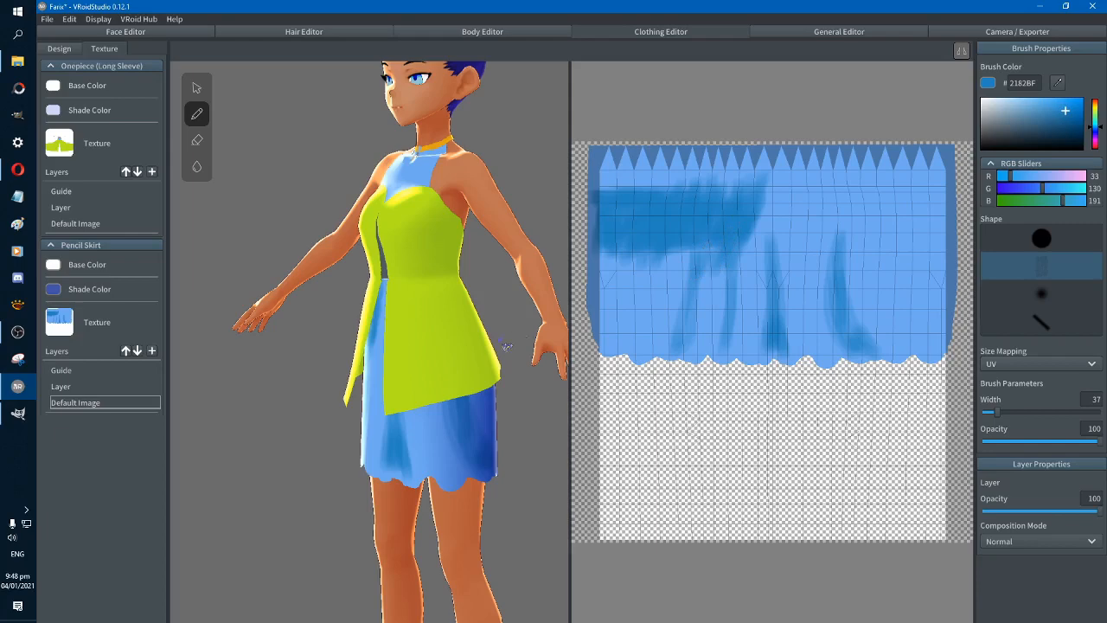
pyautogui.moveTo(506, 346); pyautogui.dragTo(533, 302, button='right')
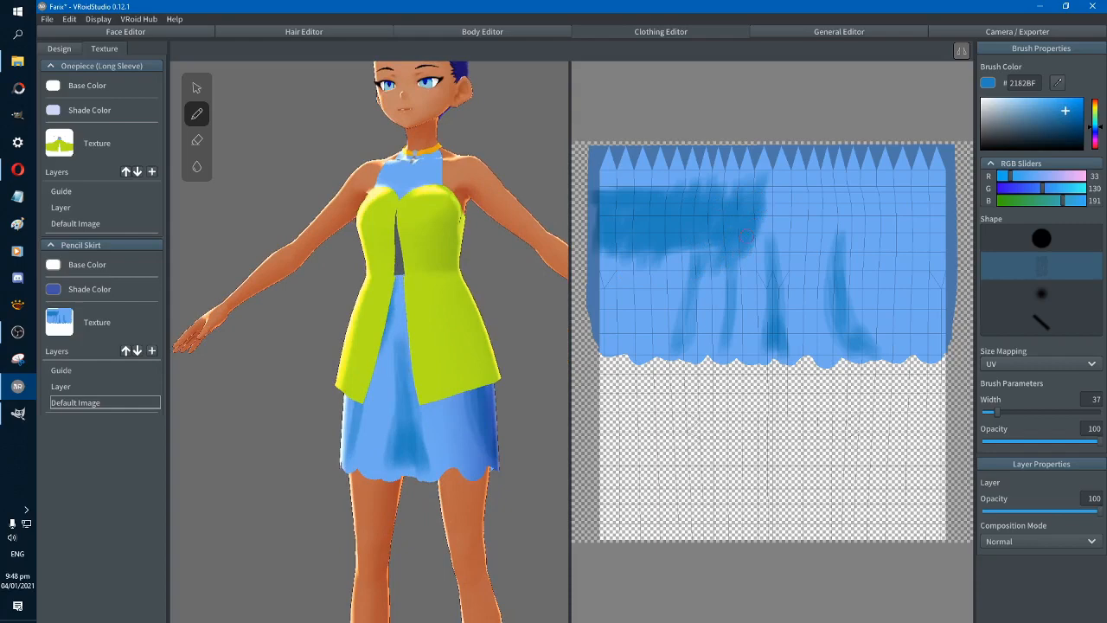
pyautogui.moveTo(760, 222); pyautogui.dragTo(746, 289)
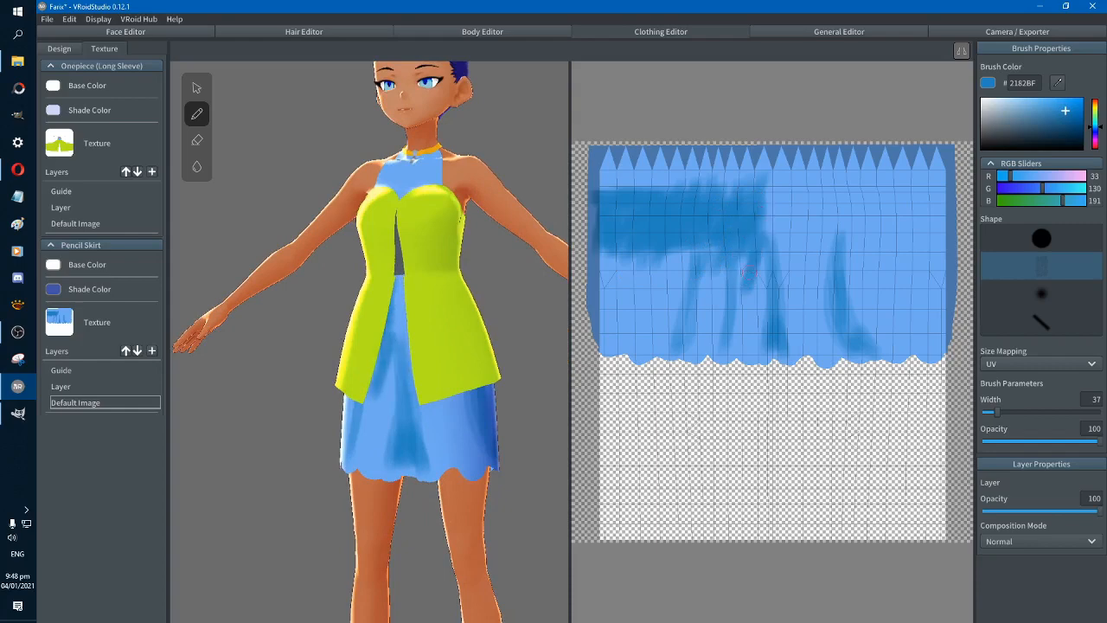
pyautogui.moveTo(537, 331)
pyautogui.mouseDown(button='right')
pyautogui.moveTo(556, 335)
pyautogui.moveTo(531, 337)
pyautogui.moveTo(540, 333)
pyautogui.mouseUp(button='right')
pyautogui.moveTo(744, 253); pyautogui.dragTo(733, 277)
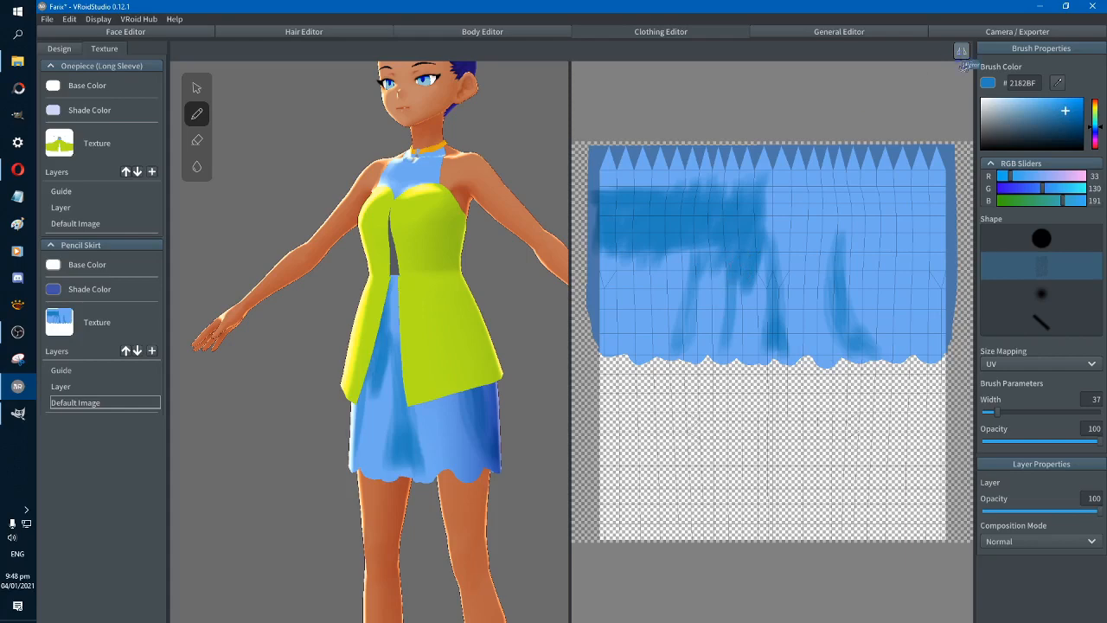
# Turn on mirrored painting and fill a 2182BF shading band across both sides of the skirt's upper section, mostly with the hard round brush
pyautogui.moveTo(749, 243)
pyautogui.mouseDown()
pyautogui.moveTo(745, 263)
pyautogui.moveTo(726, 264)
pyautogui.moveTo(722, 251)
pyautogui.moveTo(702, 268)
pyautogui.mouseUp()
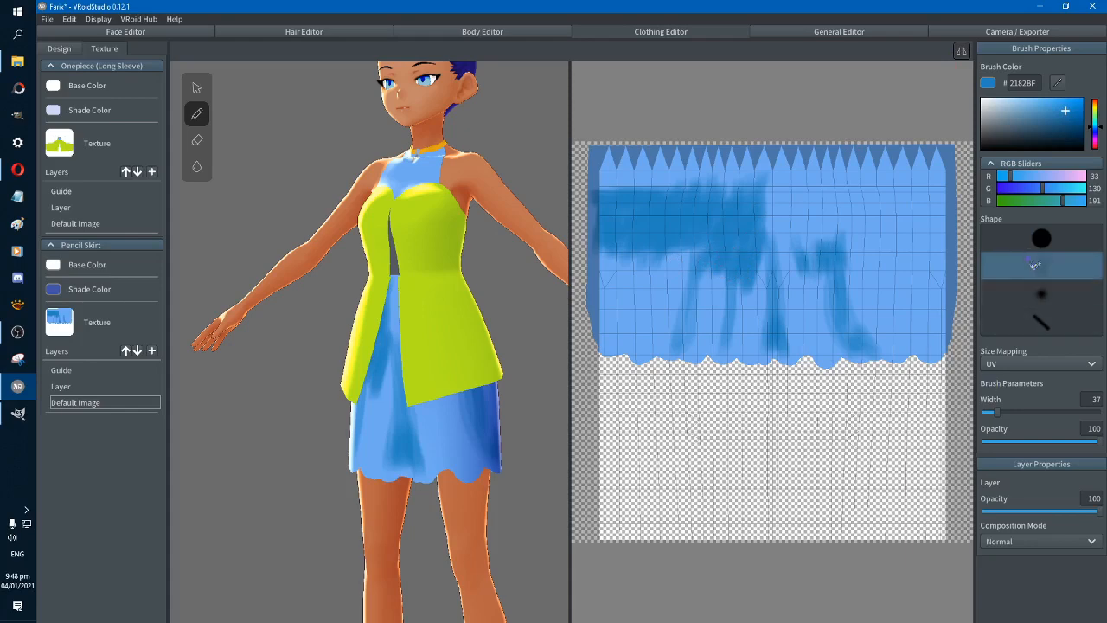
pyautogui.click(1042, 238)
pyautogui.moveTo(717, 246)
pyautogui.mouseDown()
pyautogui.moveTo(599, 255)
pyautogui.moveTo(710, 253)
pyautogui.moveTo(610, 259)
pyautogui.mouseUp()
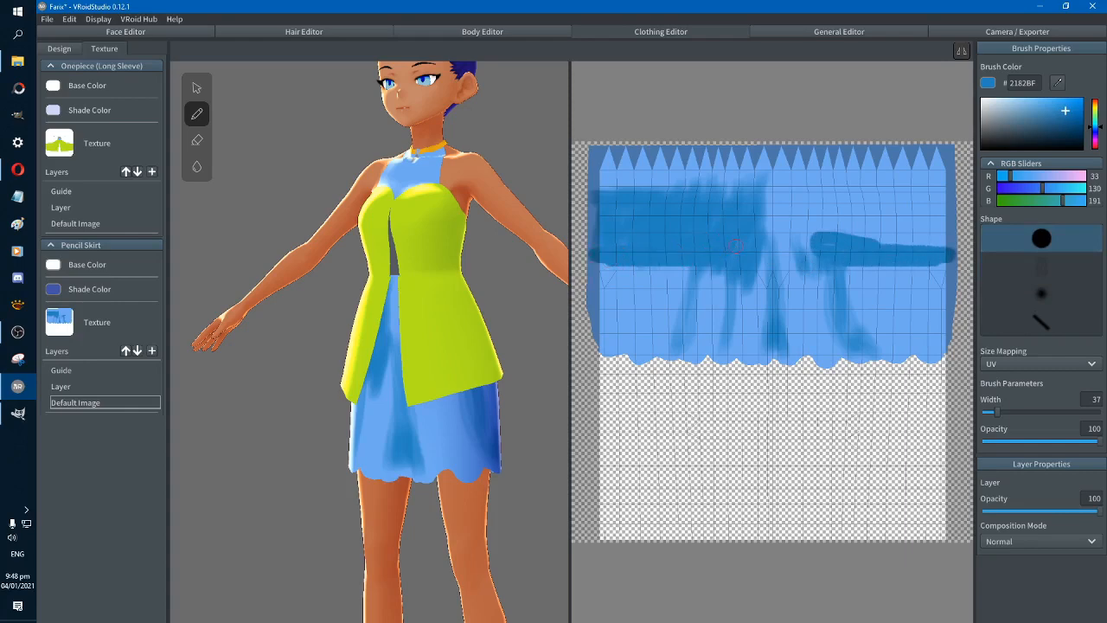
pyautogui.moveTo(735, 246)
pyautogui.mouseDown()
pyautogui.moveTo(728, 258)
pyautogui.moveTo(606, 250)
pyautogui.mouseUp()
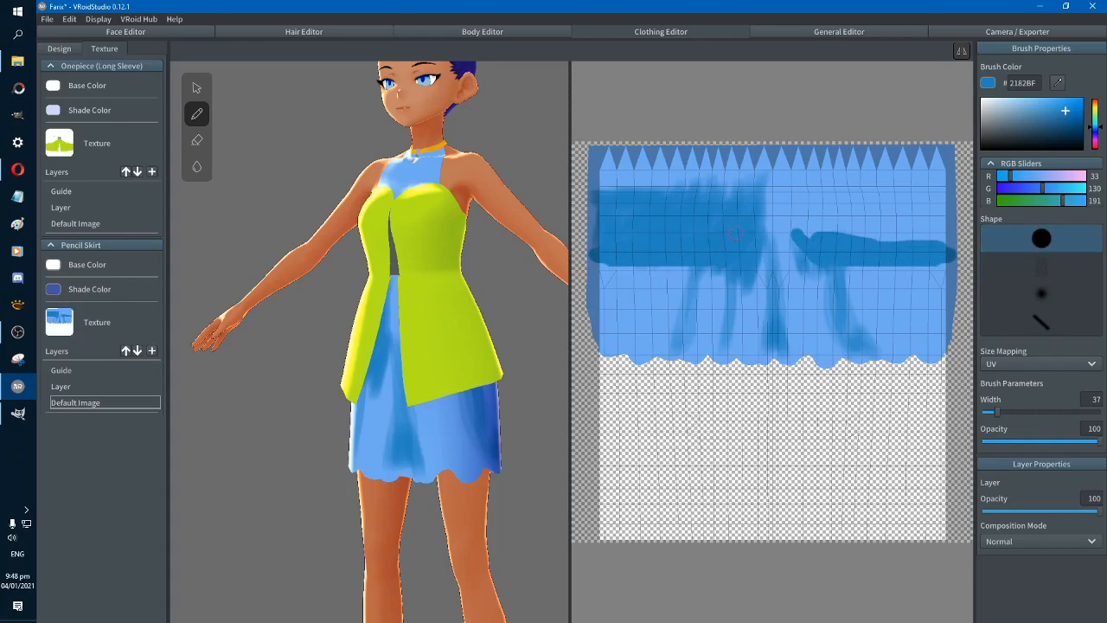
pyautogui.moveTo(735, 232)
pyautogui.mouseDown()
pyautogui.moveTo(593, 236)
pyautogui.moveTo(711, 223)
pyautogui.moveTo(723, 253)
pyautogui.moveTo(624, 227)
pyautogui.moveTo(656, 213)
pyautogui.moveTo(613, 205)
pyautogui.mouseUp()
pyautogui.moveTo(529, 309); pyautogui.dragTo(309, 326, button='right')
pyautogui.moveTo(495, 348); pyautogui.dragTo(556, 334, button='right')
pyautogui.moveTo(436, 334); pyautogui.dragTo(602, 305, button='right')
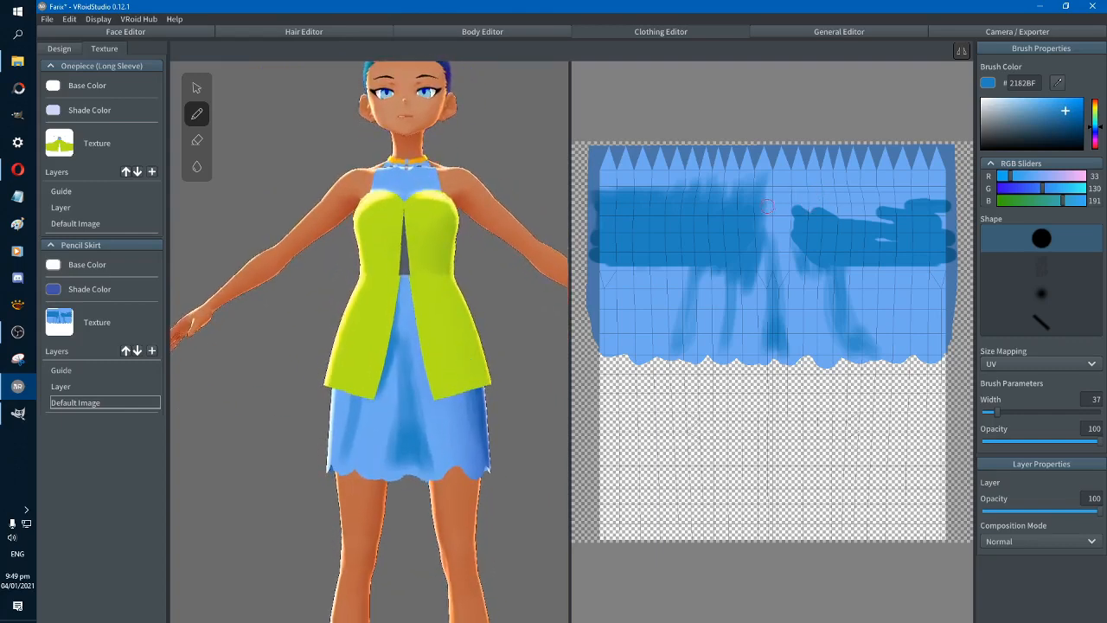
# Raise and solidify the inner ends of both shading bands along the skirt's narrow front centre gap
pyautogui.moveTo(759, 190)
pyautogui.mouseDown()
pyautogui.moveTo(758, 220)
pyautogui.moveTo(757, 192)
pyautogui.moveTo(755, 206)
pyautogui.mouseUp()
pyautogui.hotkey('ctrl', 'z')
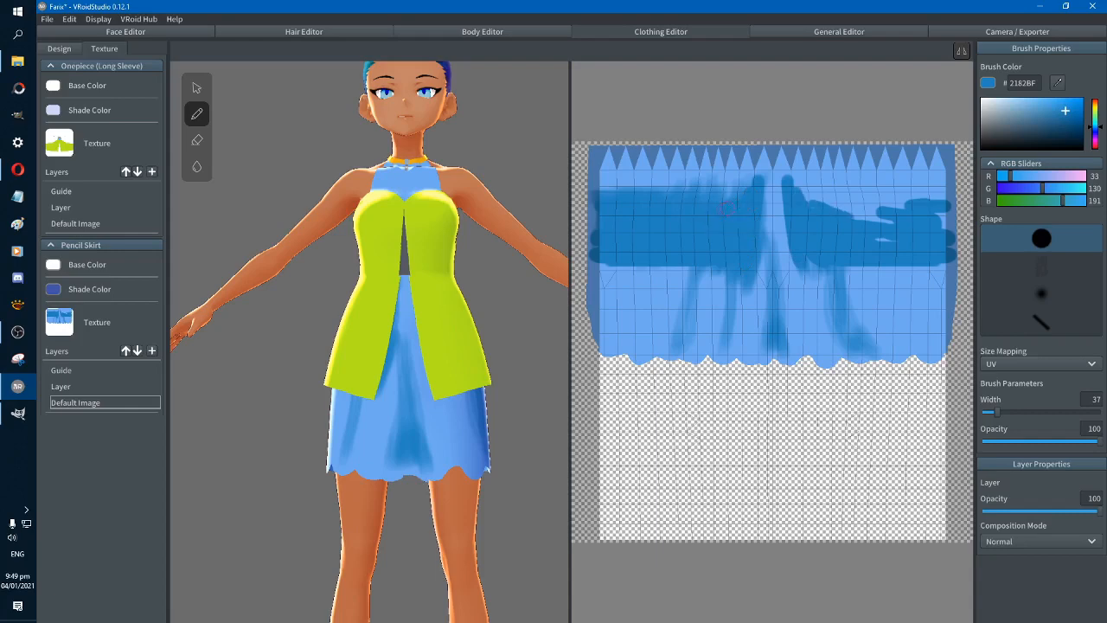
pyautogui.moveTo(732, 203)
pyautogui.mouseDown()
pyautogui.moveTo(656, 198)
pyautogui.moveTo(751, 180)
pyautogui.mouseUp()
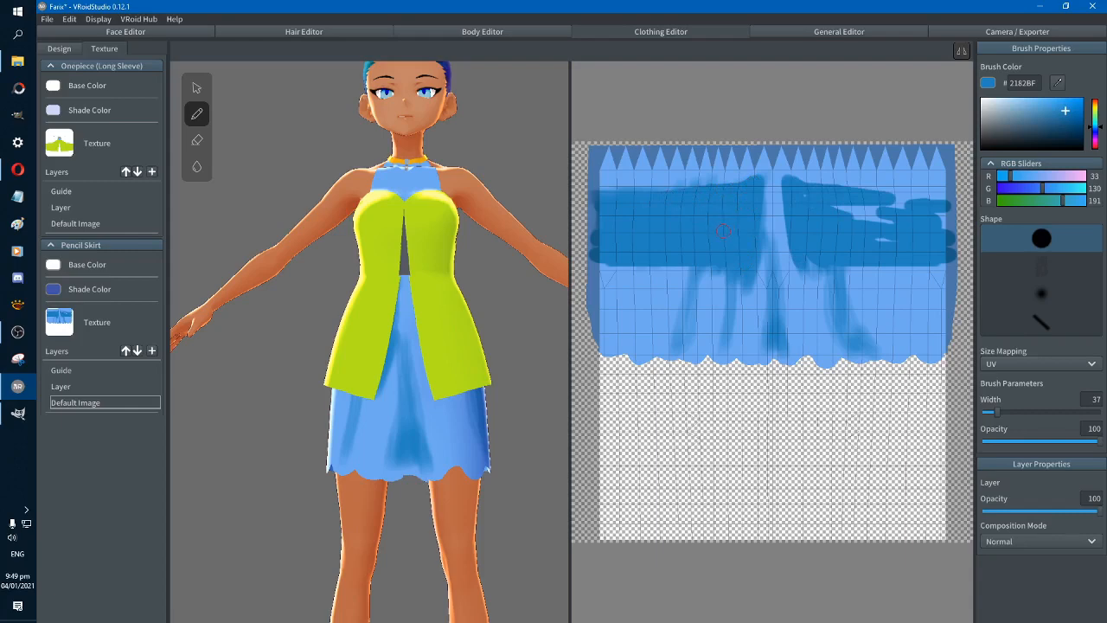
pyautogui.moveTo(754, 184); pyautogui.dragTo(761, 189)
pyautogui.hotkey('ctrl', 'z')
pyautogui.moveTo(759, 187); pyautogui.dragTo(743, 286)
pyautogui.moveTo(528, 420)
pyautogui.mouseDown(button='right')
pyautogui.moveTo(529, 438)
pyautogui.moveTo(536, 424)
pyautogui.mouseUp(button='right')
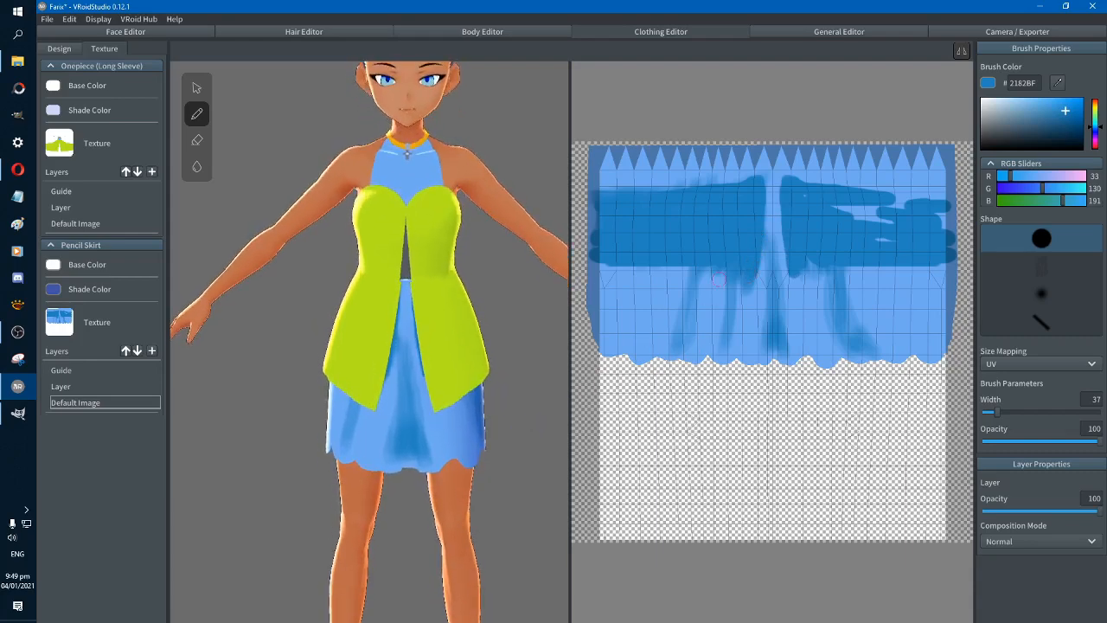
# Extend both bands into downward points beside the front gap, sloping outward to follow the green overdress hem
pyautogui.moveTo(752, 237); pyautogui.dragTo(745, 297)
pyautogui.moveTo(758, 238); pyautogui.dragTo(748, 308)
pyautogui.hotkey('ctrl', 'z')
pyautogui.hotkey('ctrl', 'z')
pyautogui.moveTo(530, 346); pyautogui.dragTo(562, 340, button='right')
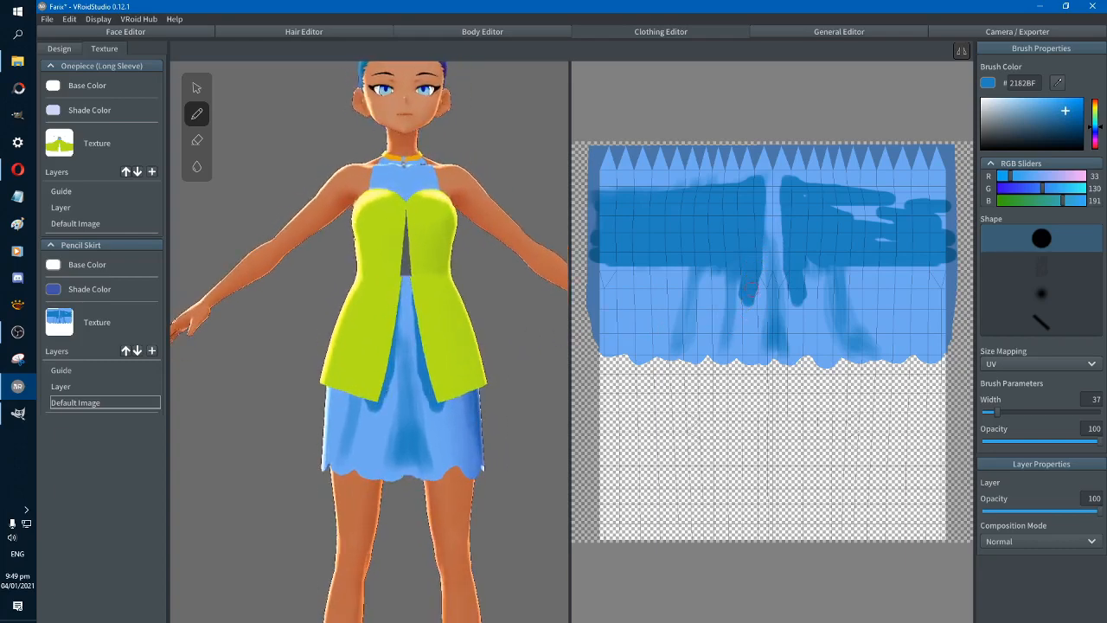
pyautogui.moveTo(754, 269)
pyautogui.mouseDown()
pyautogui.moveTo(753, 315)
pyautogui.moveTo(678, 254)
pyautogui.moveTo(719, 257)
pyautogui.mouseUp()
pyautogui.moveTo(741, 302); pyautogui.dragTo(685, 263)
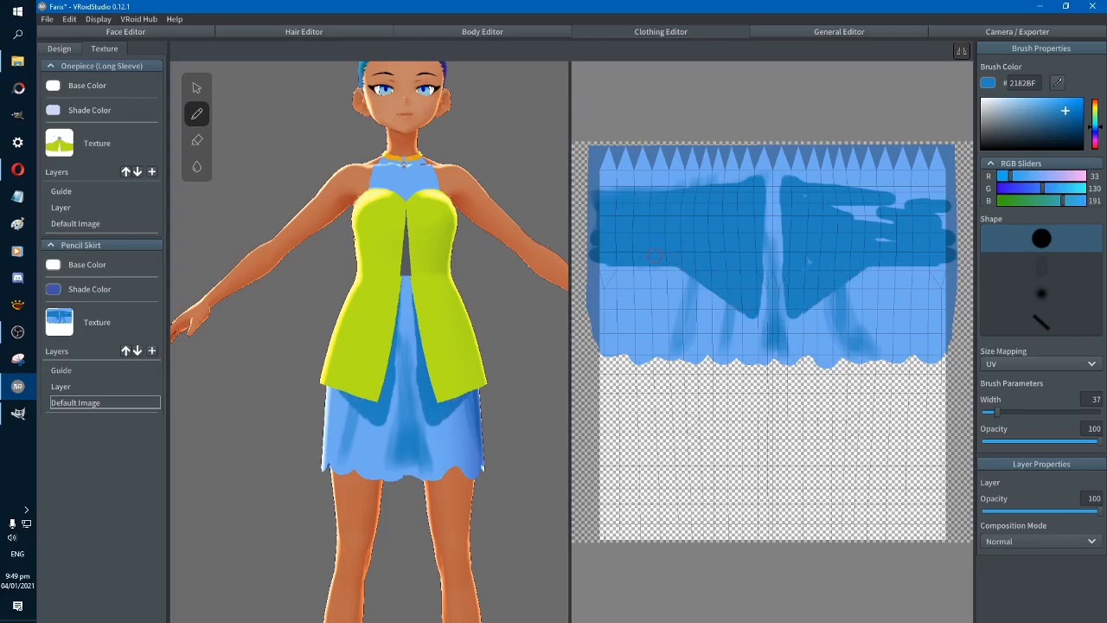
pyautogui.moveTo(751, 313); pyautogui.dragTo(661, 262)
pyautogui.moveTo(539, 341)
pyautogui.mouseDown(button='right')
pyautogui.moveTo(523, 347)
pyautogui.moveTo(534, 351)
pyautogui.mouseUp(button='right')
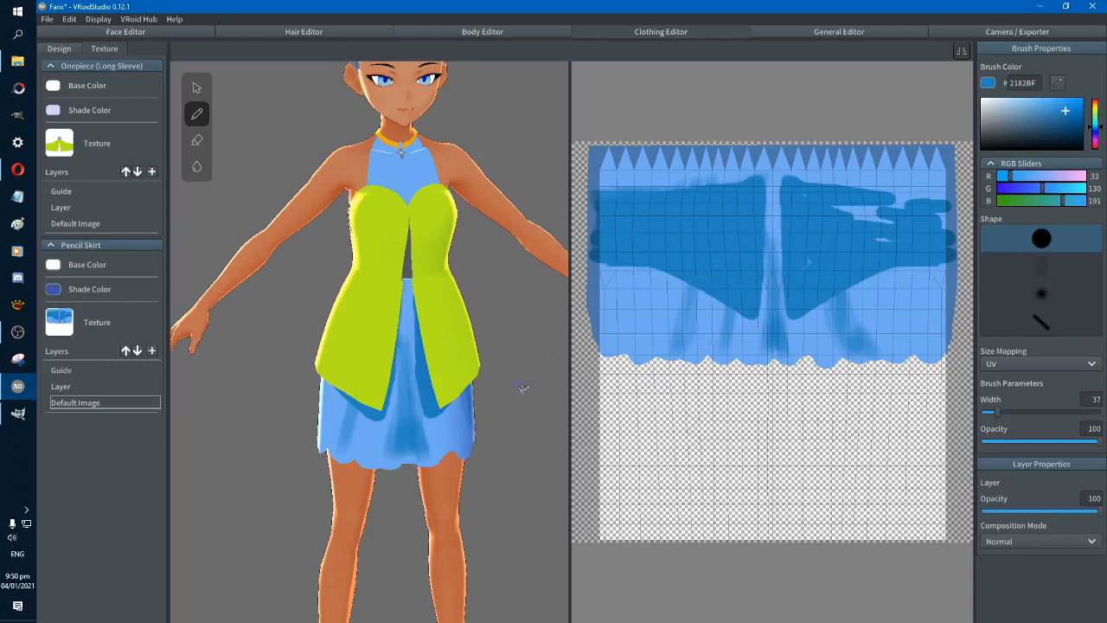
pyautogui.moveTo(524, 390)
pyautogui.mouseDown(button='right')
pyautogui.moveTo(540, 386)
pyautogui.moveTo(415, 410)
pyautogui.moveTo(453, 397)
pyautogui.mouseUp(button='right')
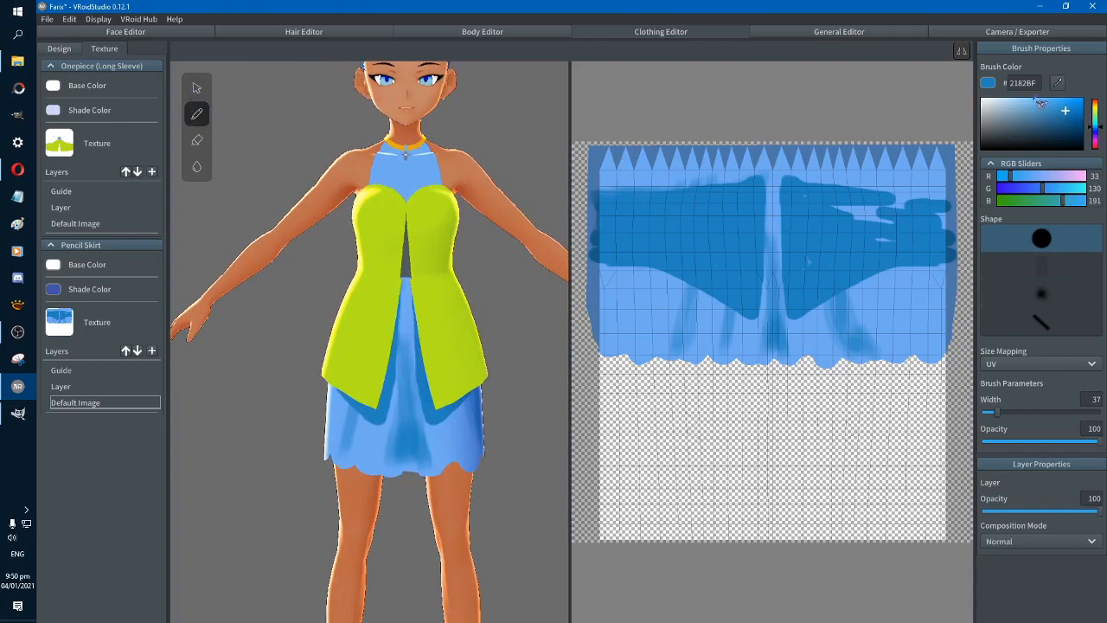
# Sample the light blue 6FAAF0 and paint over the upper part of the centre fold with the soft streaked brush
pyautogui.click(1057, 83)
pyautogui.click(933, 282)
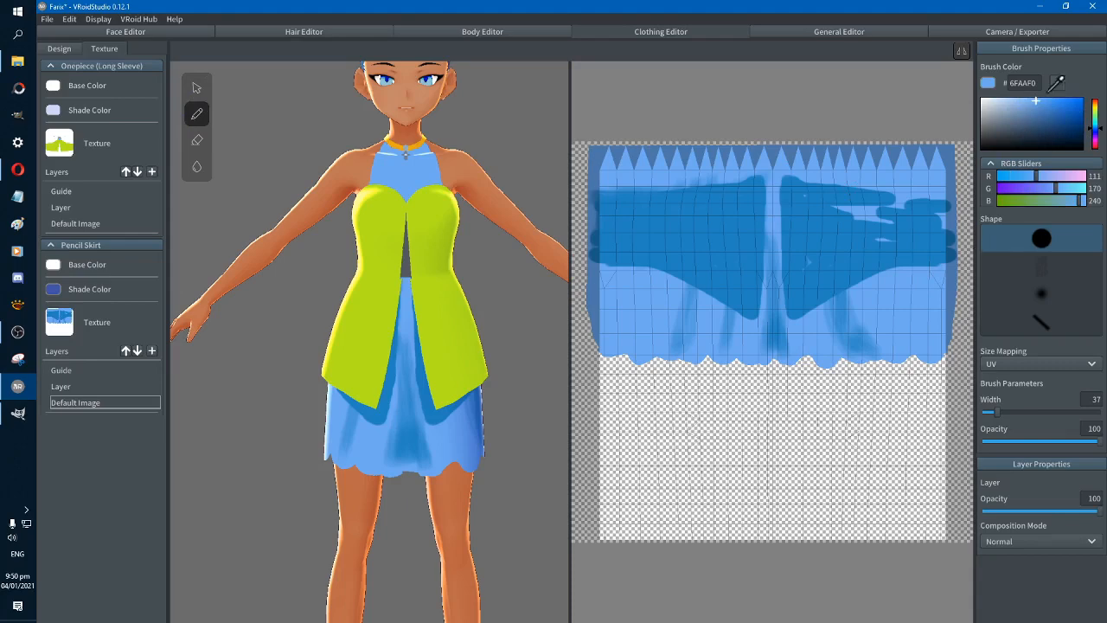
pyautogui.moveTo(759, 328)
pyautogui.mouseDown()
pyautogui.moveTo(747, 348)
pyautogui.moveTo(763, 334)
pyautogui.moveTo(758, 348)
pyautogui.mouseUp()
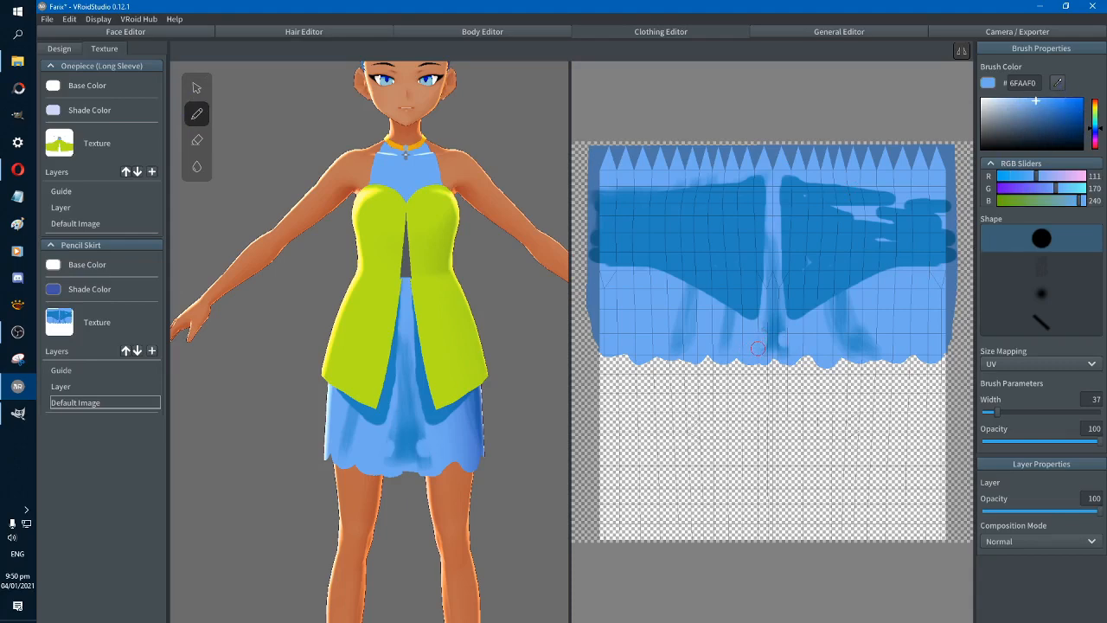
pyautogui.click(1042, 294)
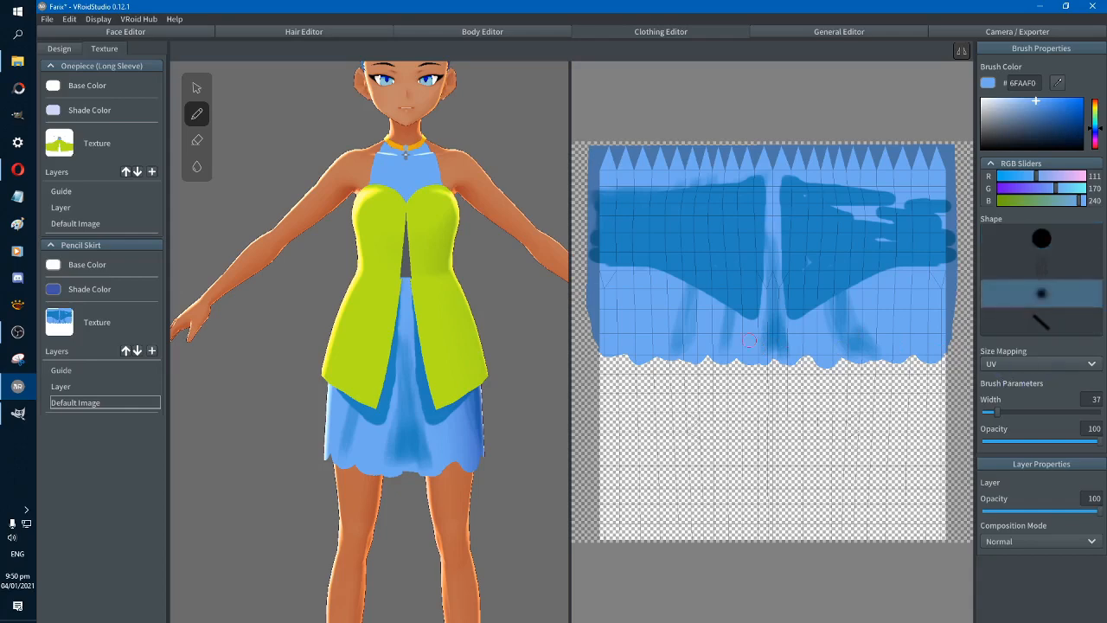
pyautogui.click(1041, 266)
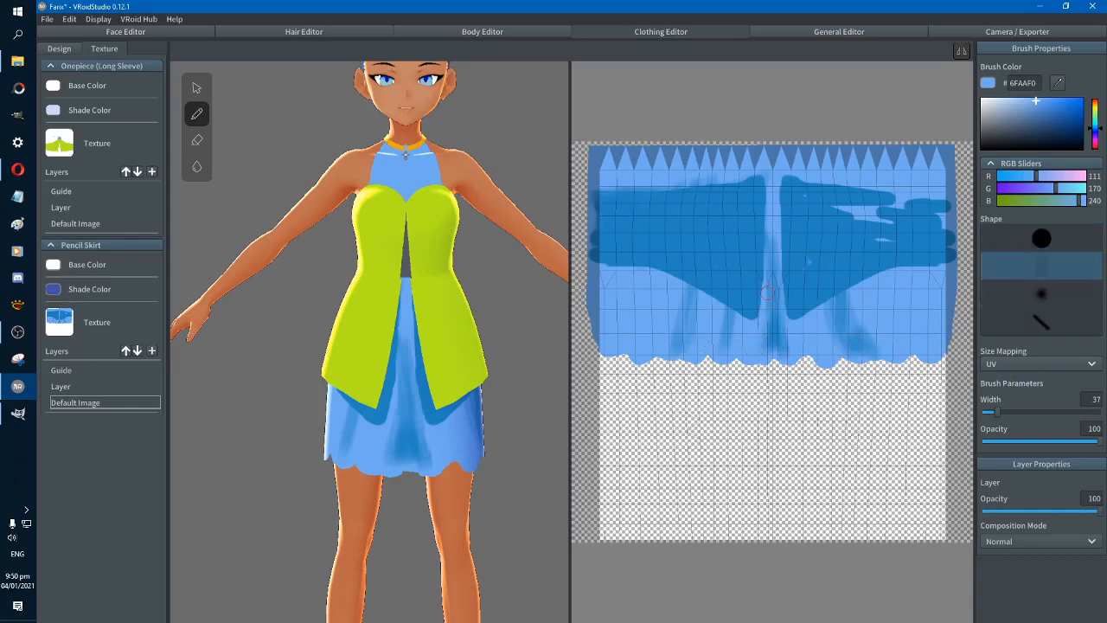
pyautogui.moveTo(767, 293); pyautogui.dragTo(774, 232)
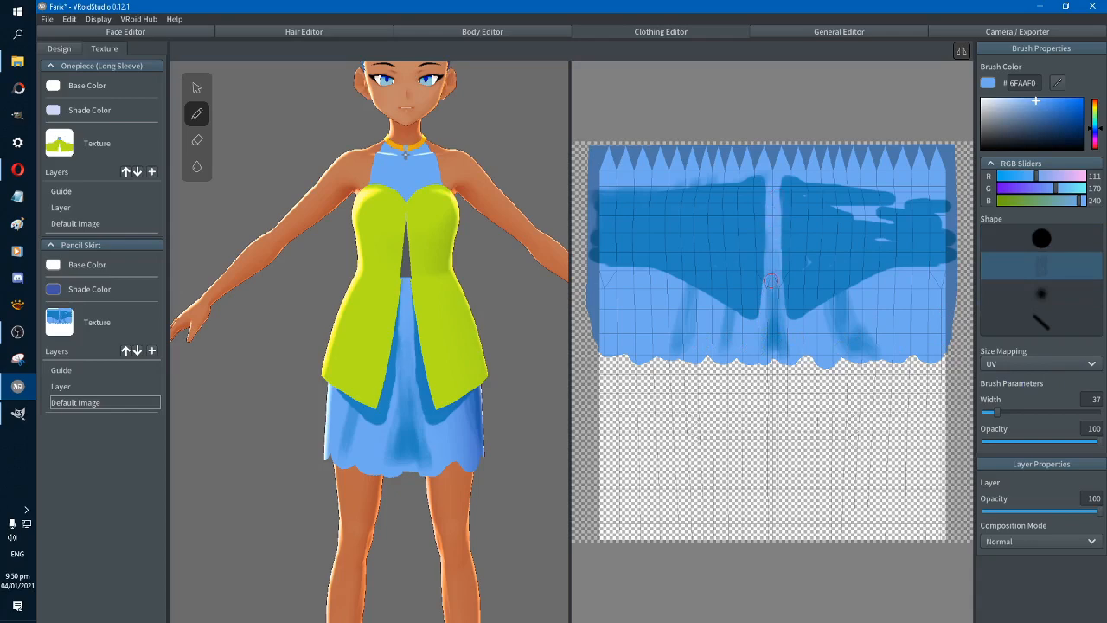
pyautogui.moveTo(770, 280)
pyautogui.mouseDown()
pyautogui.moveTo(774, 174)
pyautogui.moveTo(774, 204)
pyautogui.mouseUp()
pyautogui.moveTo(772, 260); pyautogui.dragTo(773, 305)
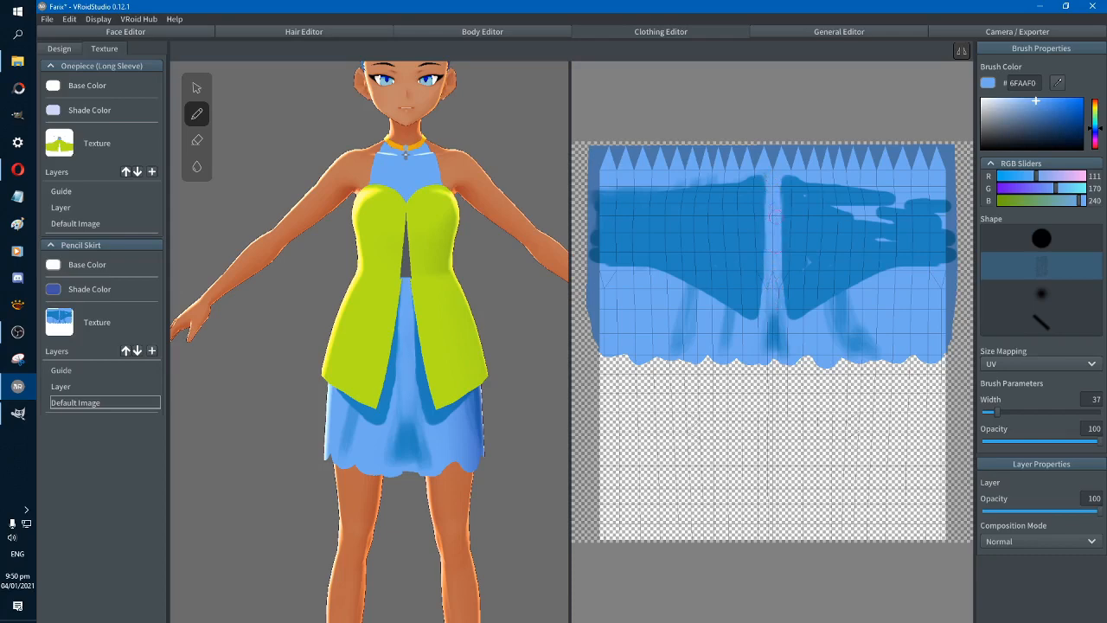
pyautogui.moveTo(776, 208); pyautogui.dragTo(772, 306)
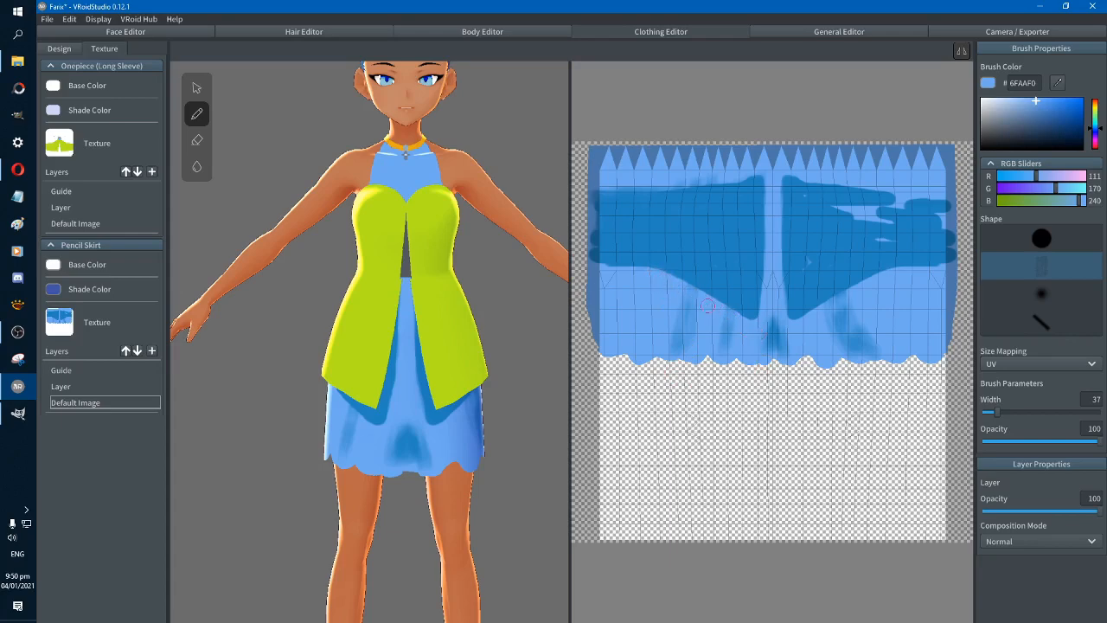
# Set the brush width to 13 and trim the inner edges of the shading's lower points with the hard round brush
pyautogui.moveTo(1021, 411); pyautogui.dragTo(988, 414)
pyautogui.click(1041, 238)
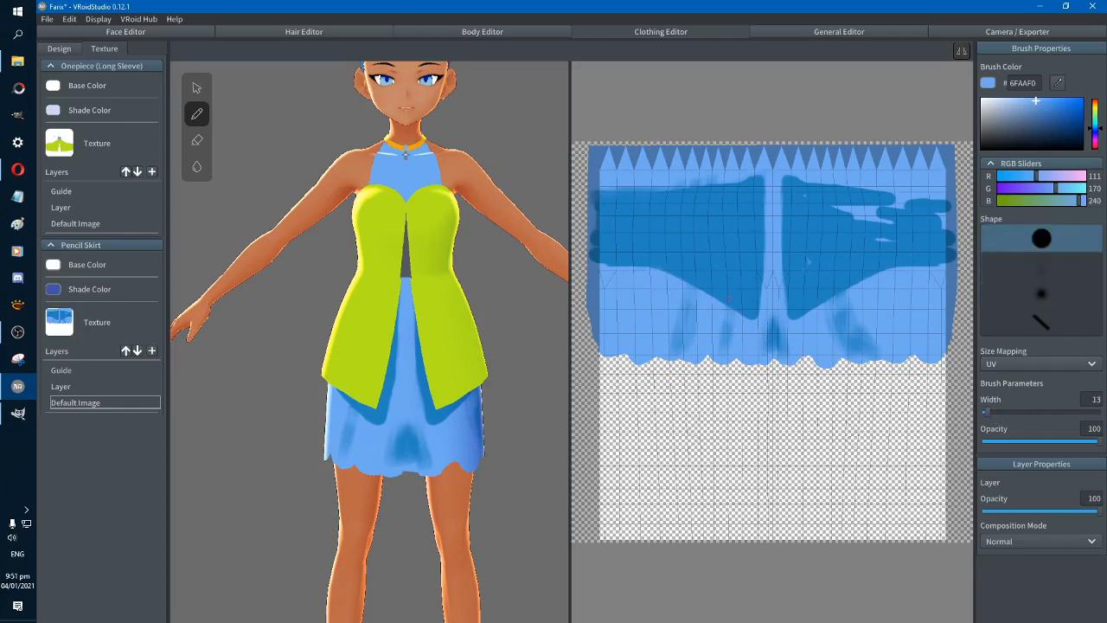
pyautogui.moveTo(757, 303); pyautogui.dragTo(756, 317)
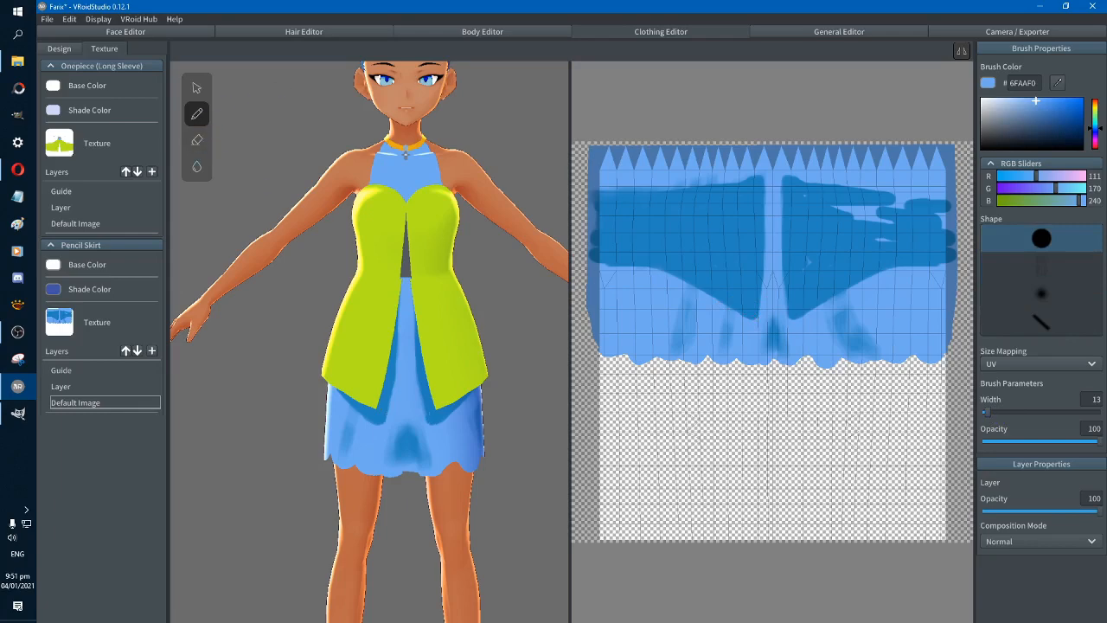
# Resample the darker blue 2182BF and sharpen the lower points of the mirrored front shading
pyautogui.click(1057, 83)
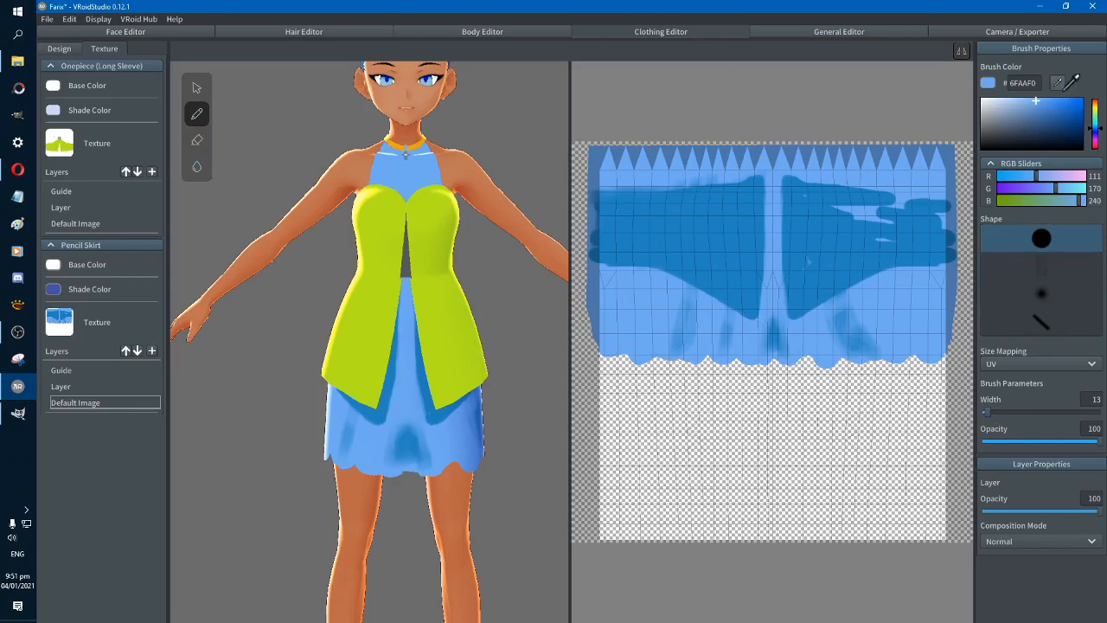
pyautogui.click(837, 246)
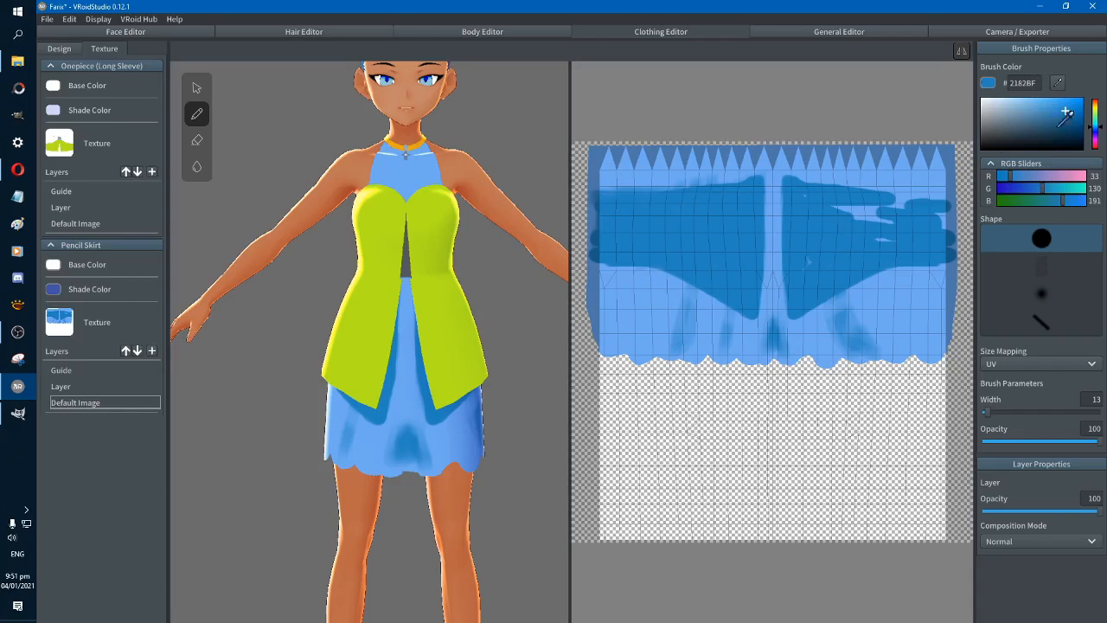
pyautogui.click(1057, 89)
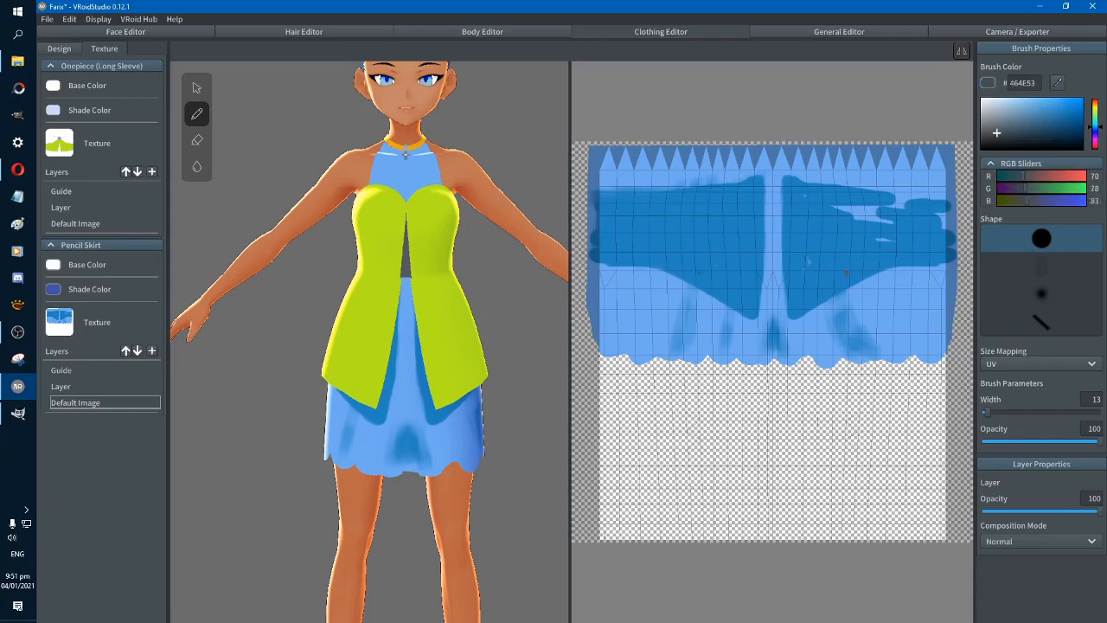
pyautogui.click(1057, 84)
pyautogui.click(856, 257)
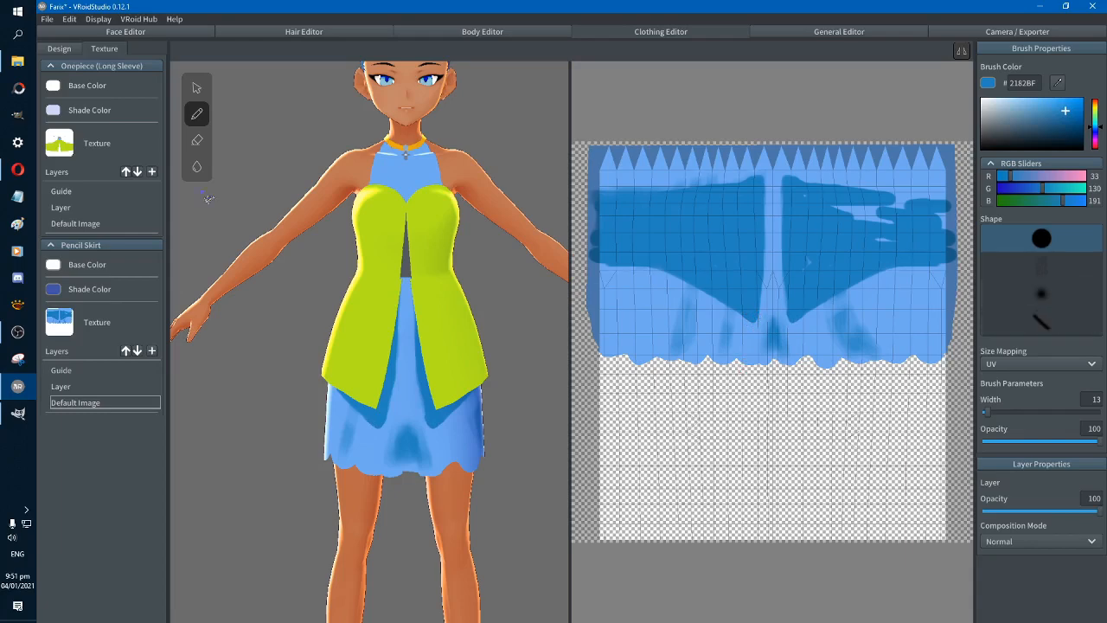
# Resample 6FAAF0 and trim the centre hem fold into a tapered triangle with the soft streaked brush
pyautogui.click(1060, 87)
pyautogui.click(923, 293)
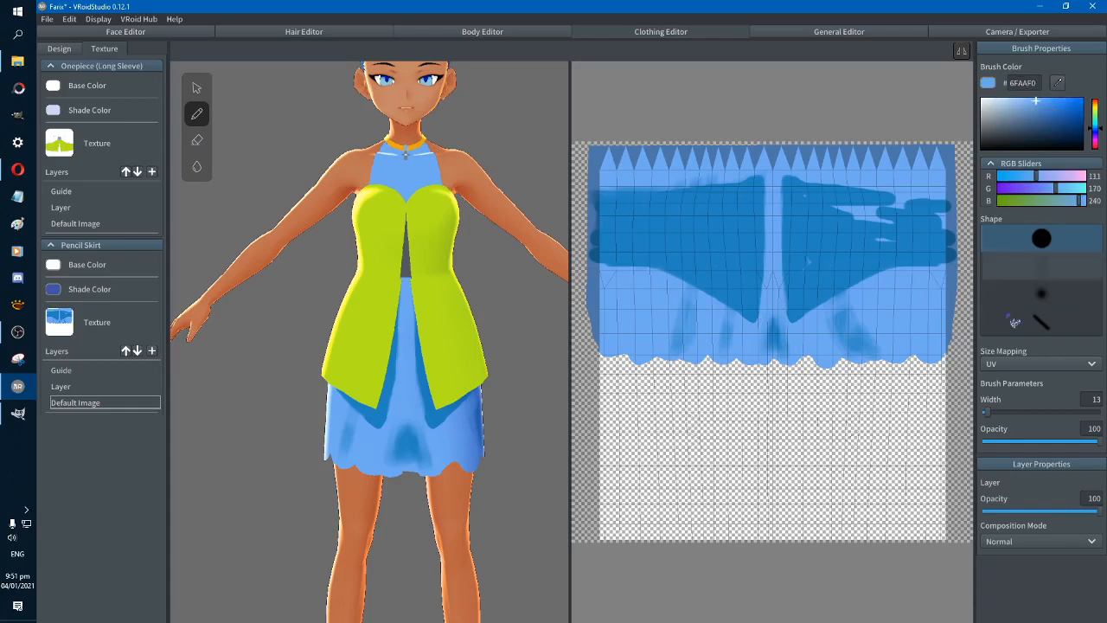
pyautogui.click(1042, 266)
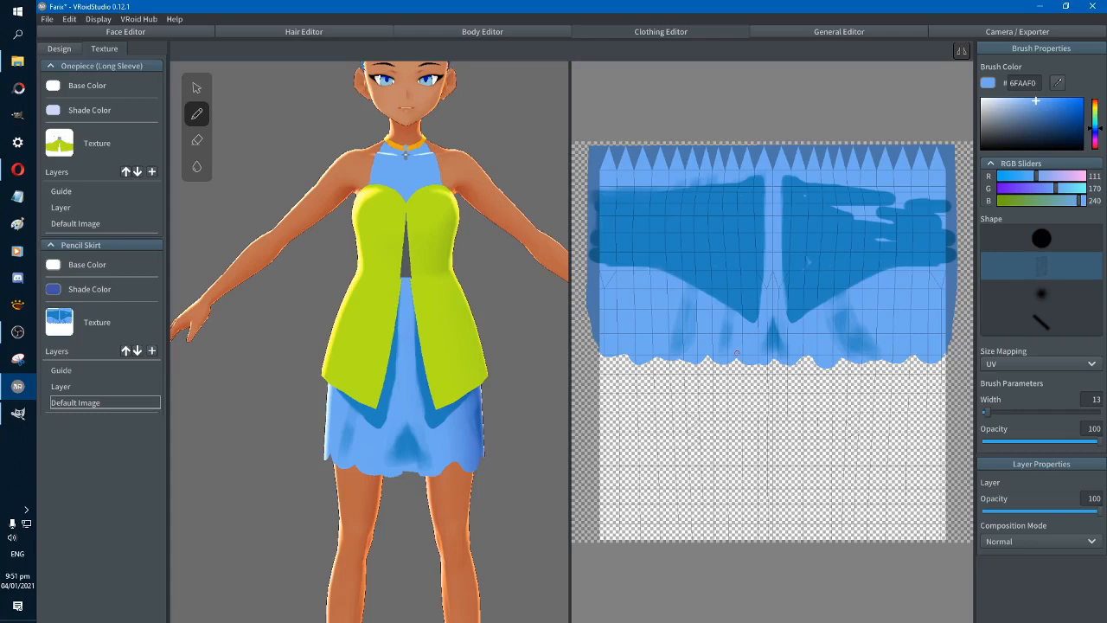
pyautogui.moveTo(523, 416)
pyautogui.mouseDown(button='right')
pyautogui.moveTo(473, 422)
pyautogui.moveTo(526, 420)
pyautogui.mouseUp(button='right')
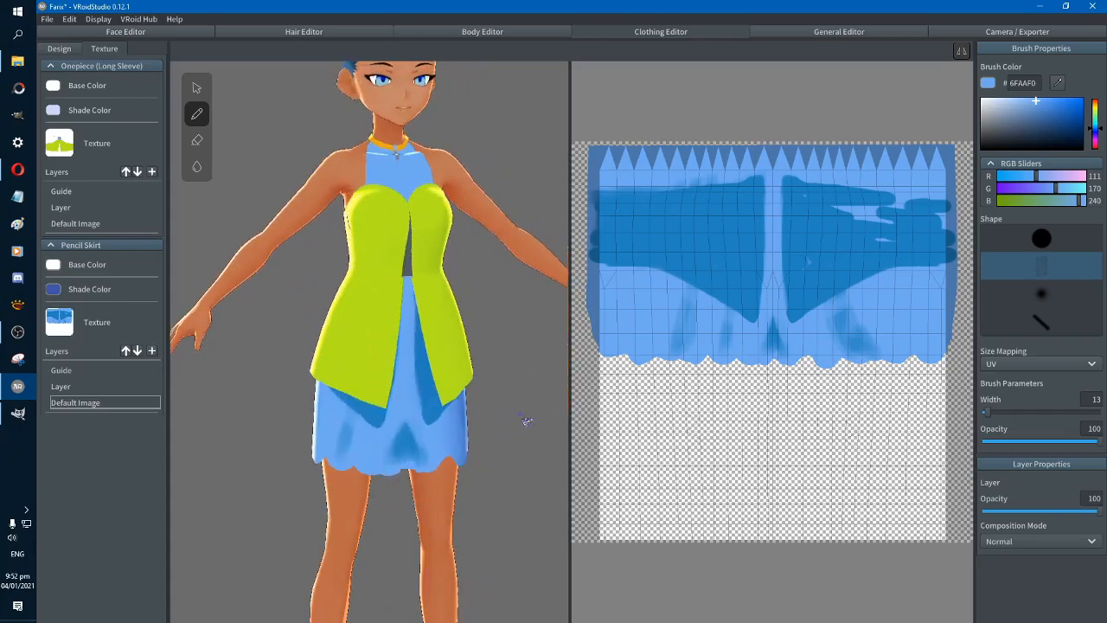
# Switch to the Blur tool with a width of 31 for the skirt texture
pyautogui.click(196, 166)
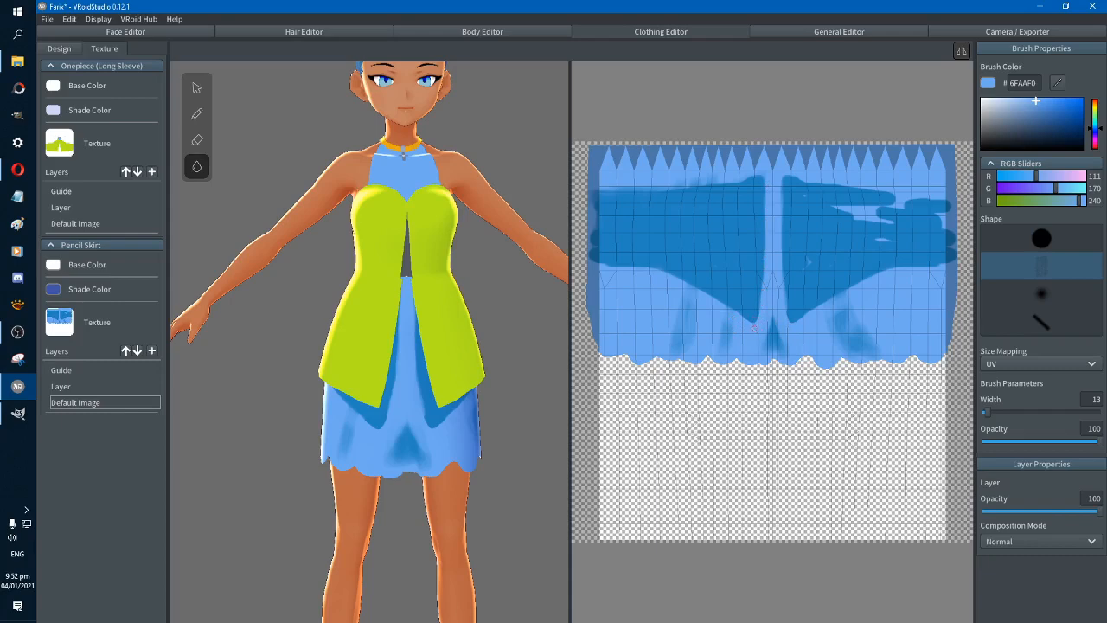
pyautogui.click(995, 413)
pyautogui.moveTo(510, 417)
pyautogui.mouseDown(button='right')
pyautogui.moveTo(519, 445)
pyautogui.moveTo(511, 399)
pyautogui.moveTo(507, 418)
pyautogui.moveTo(492, 400)
pyautogui.moveTo(411, 405)
pyautogui.moveTo(515, 405)
pyautogui.mouseUp(button='right')
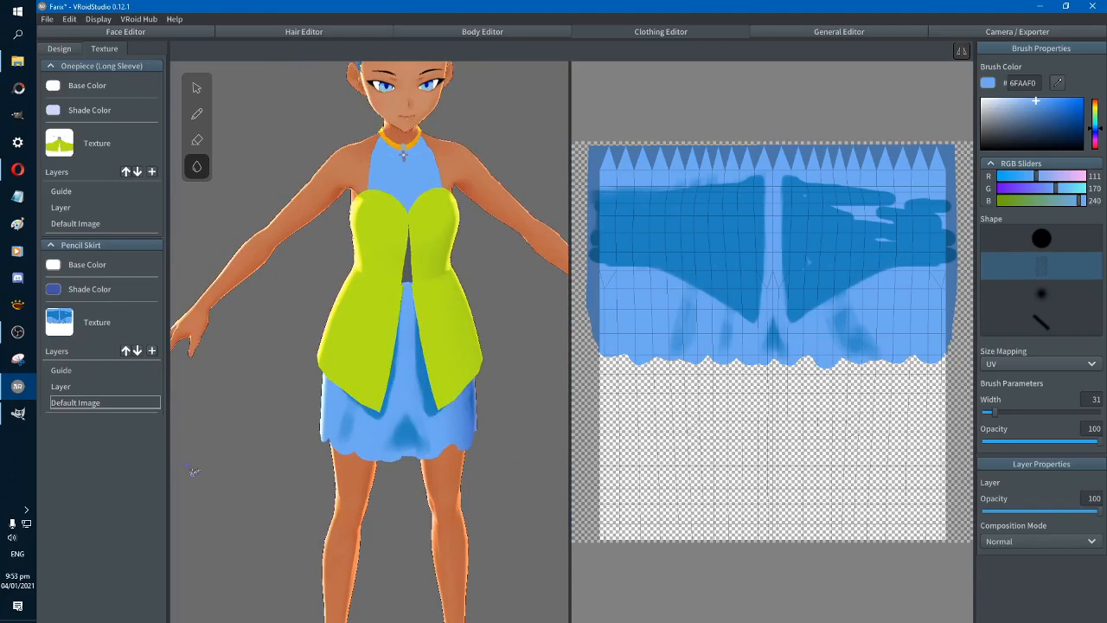
pyautogui.click(18, 413)
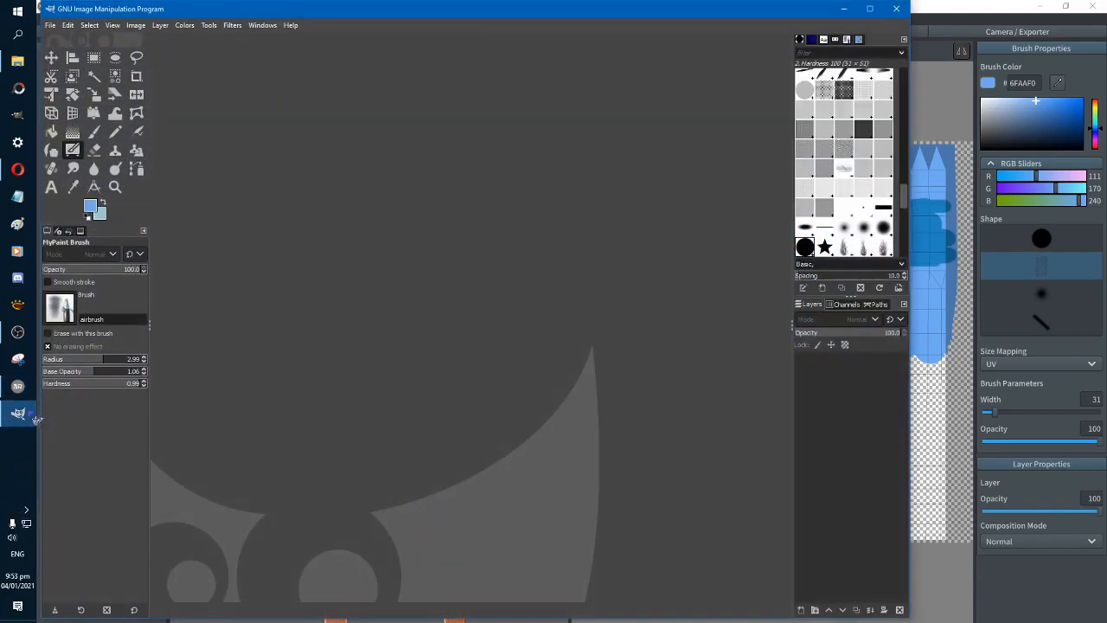
pyautogui.click(17, 412)
pyautogui.click(18, 413)
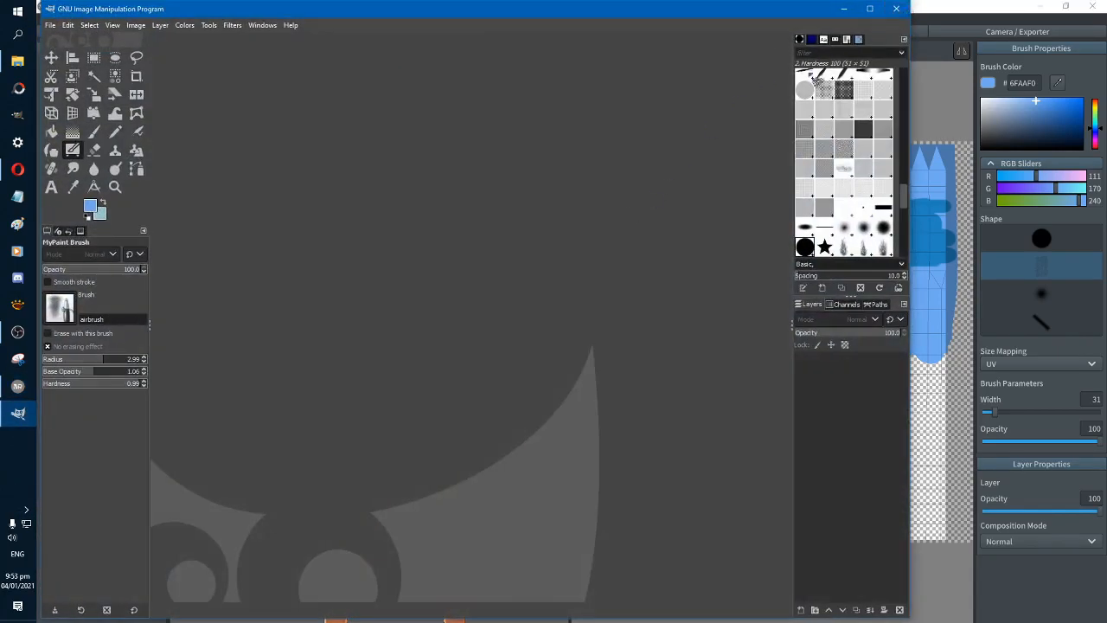
pyautogui.click(896, 9)
# Start sampling the darker blue from the skirt's upper shading as the brush colour
pyautogui.moveTo(17, 332)
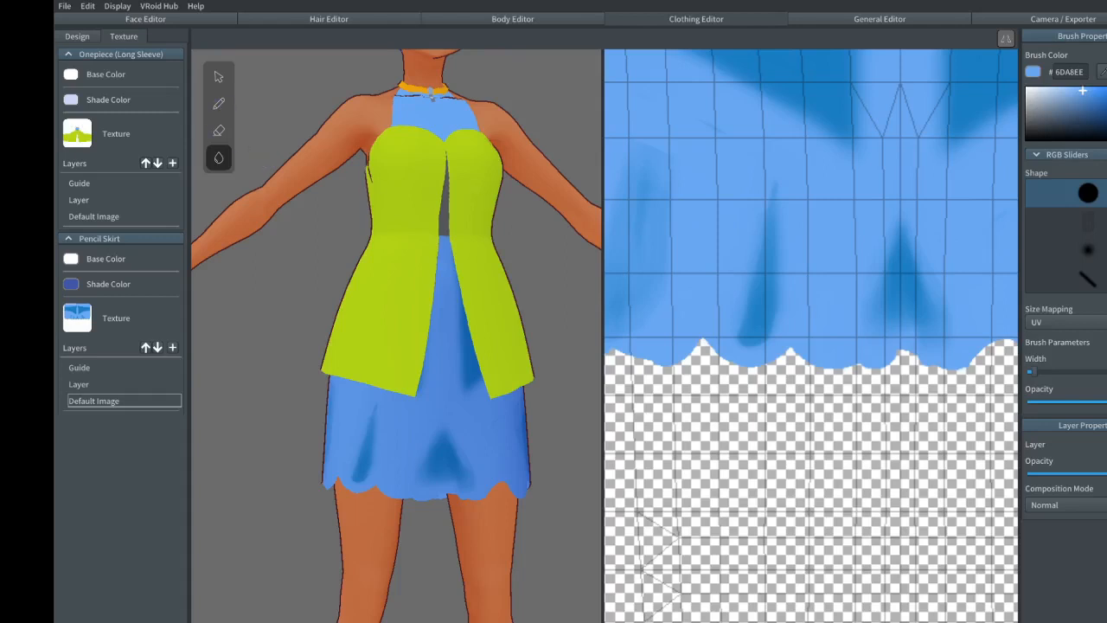
pyautogui.click(1101, 72)
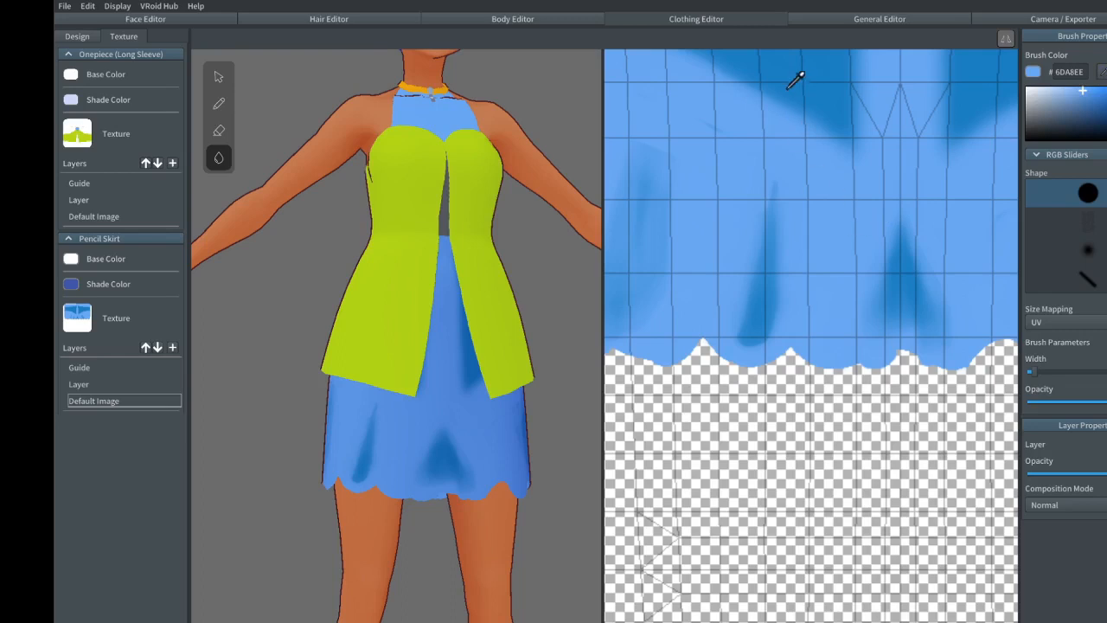